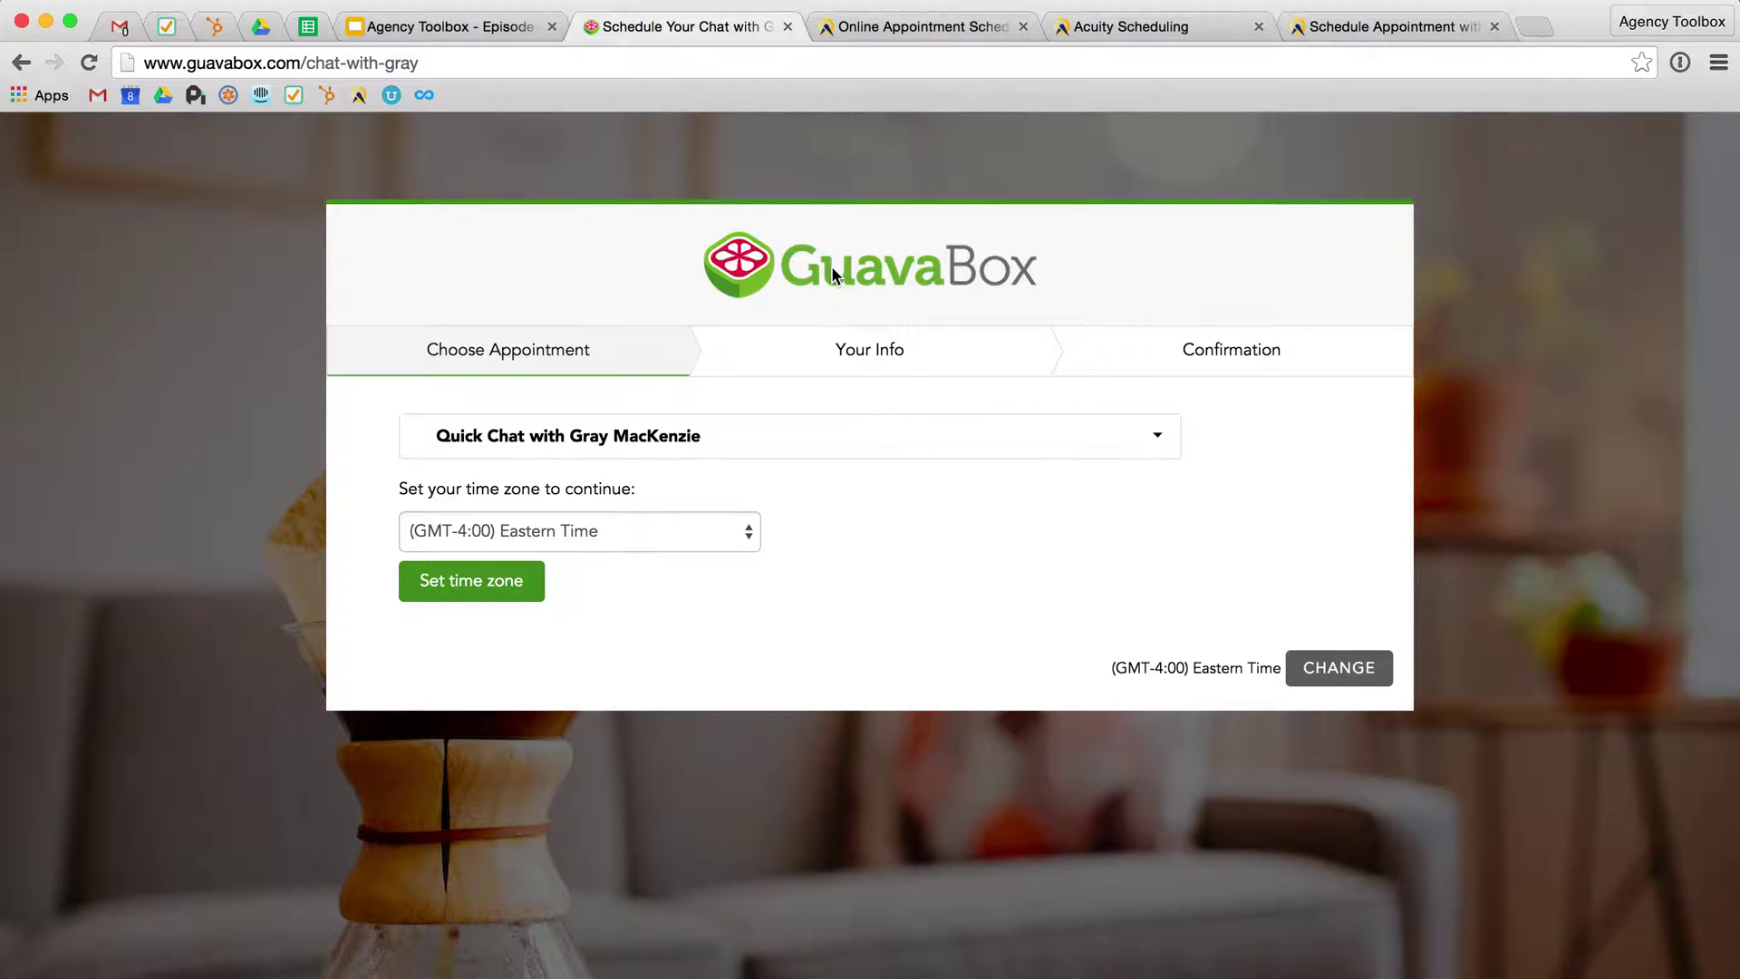
Book the quick chat in Eastern Time for August 10, 2015 at 11:30am and continue to Your Info
left_click(426, 580)
left_click(540, 677)
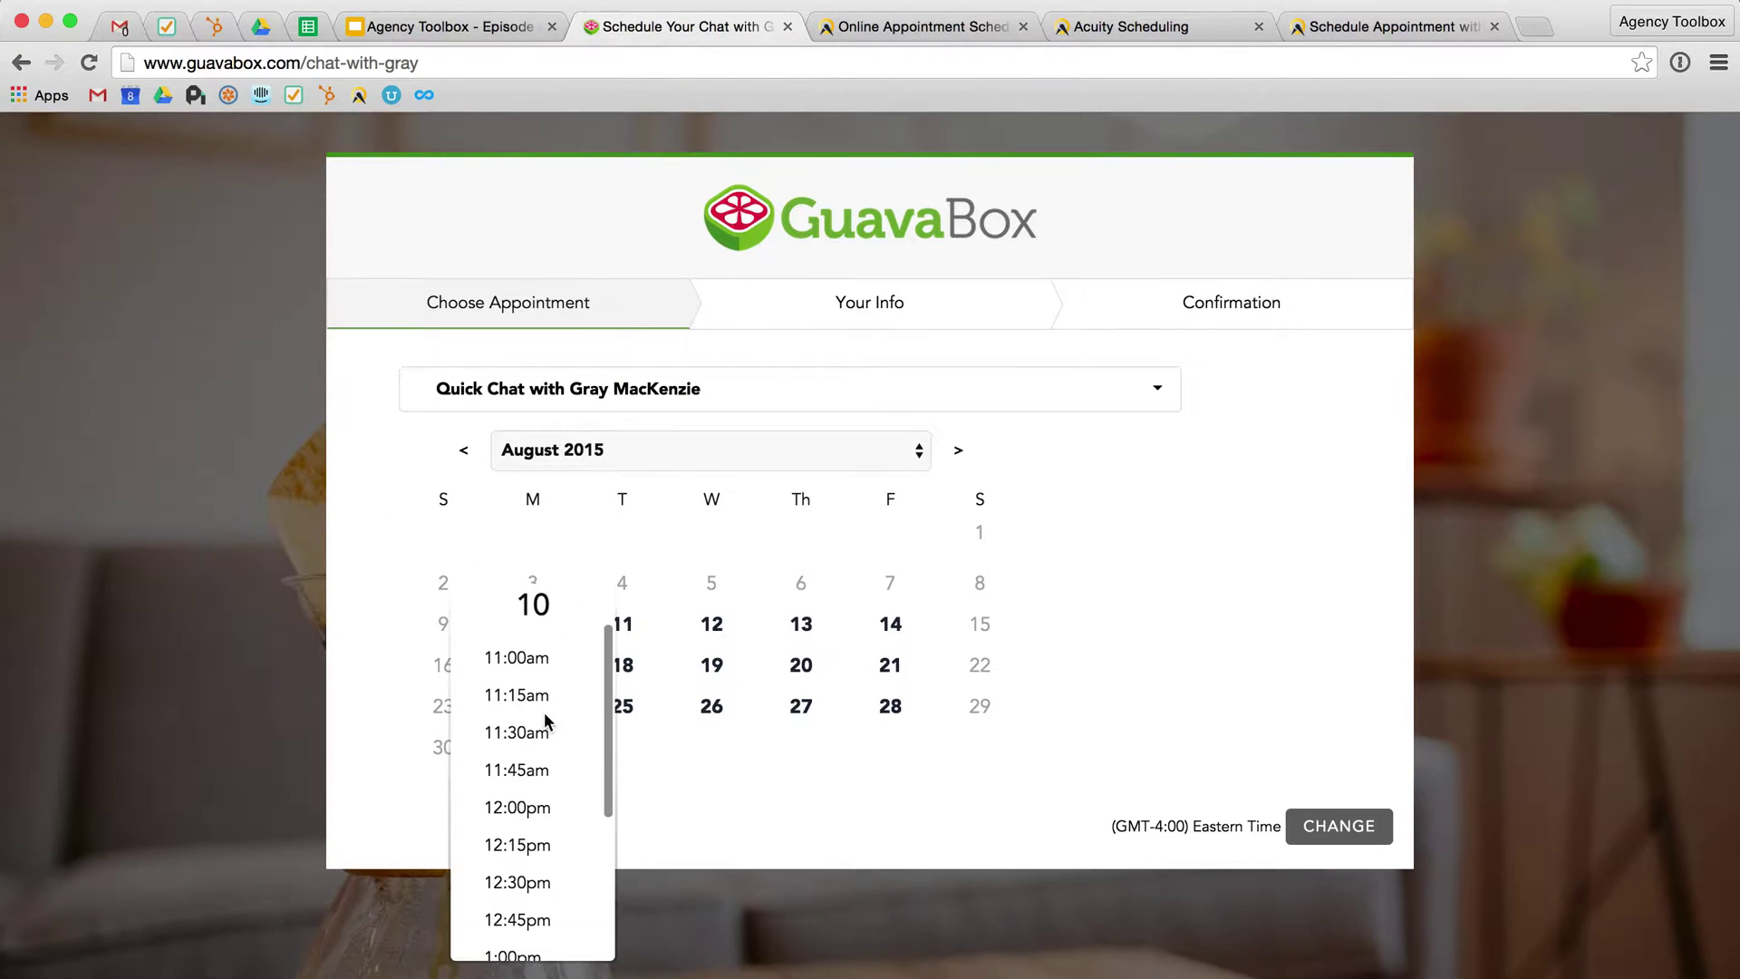
left_click(544, 716)
left_click(731, 761)
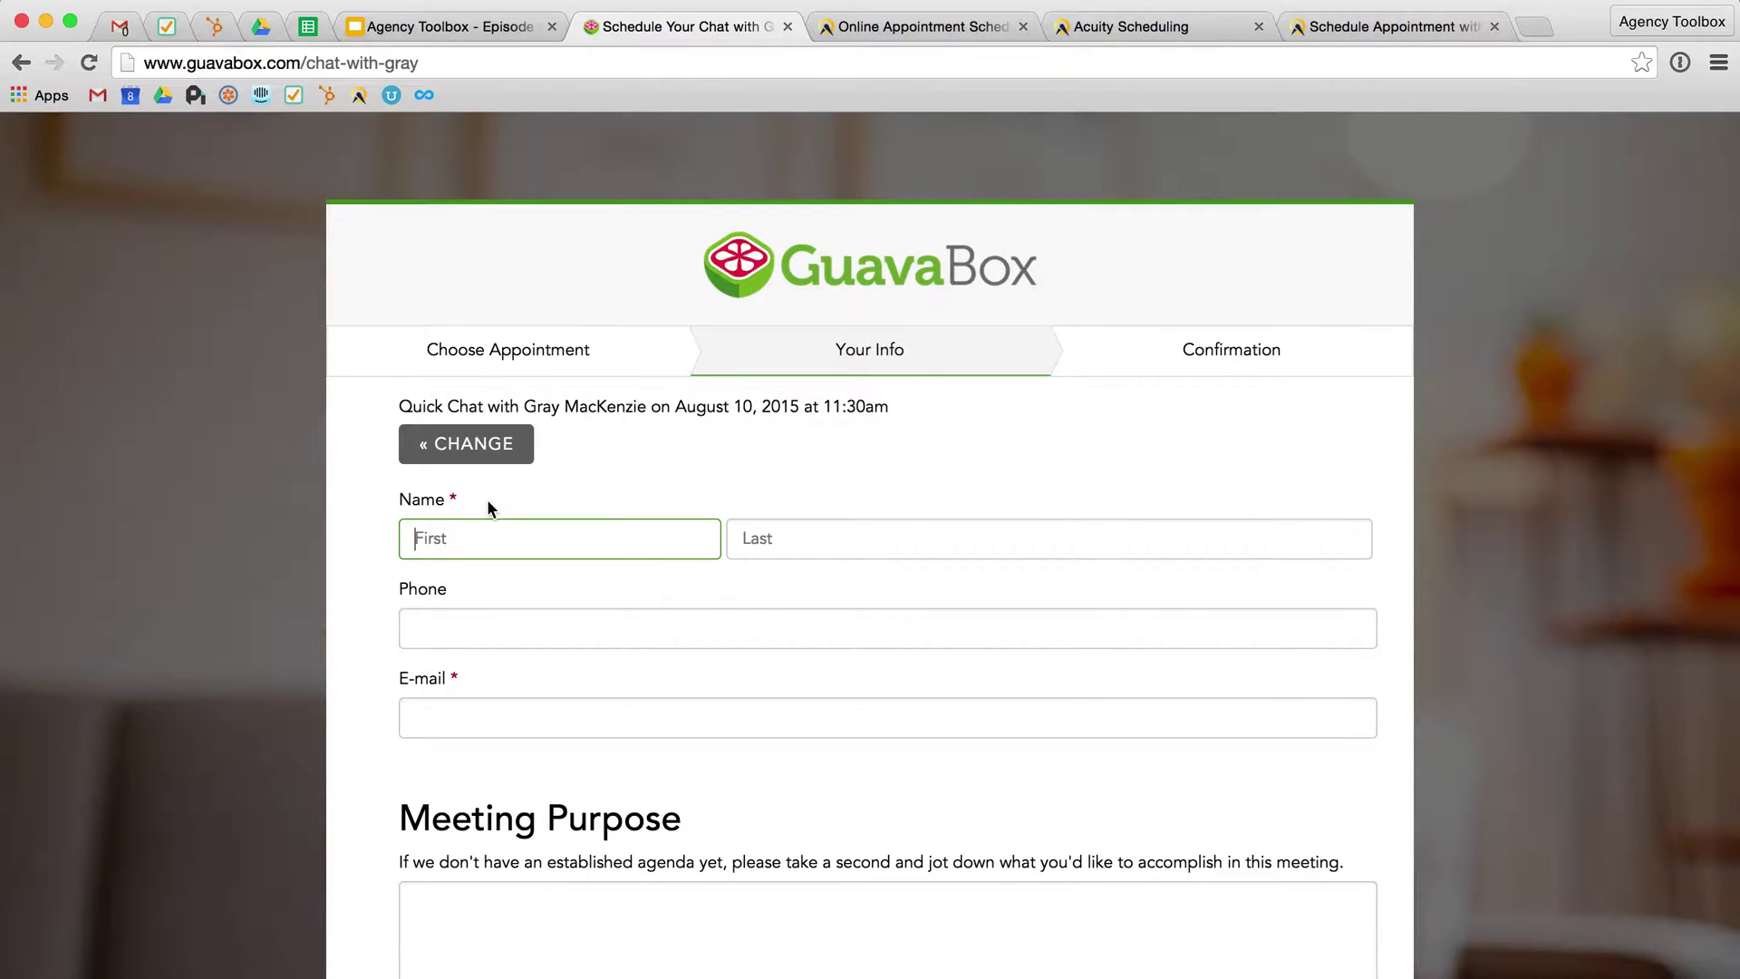
Show the scheduling page Appearance settings with business name GuavaBox, its logo and Eastern Time
key("ctrl+Tab")
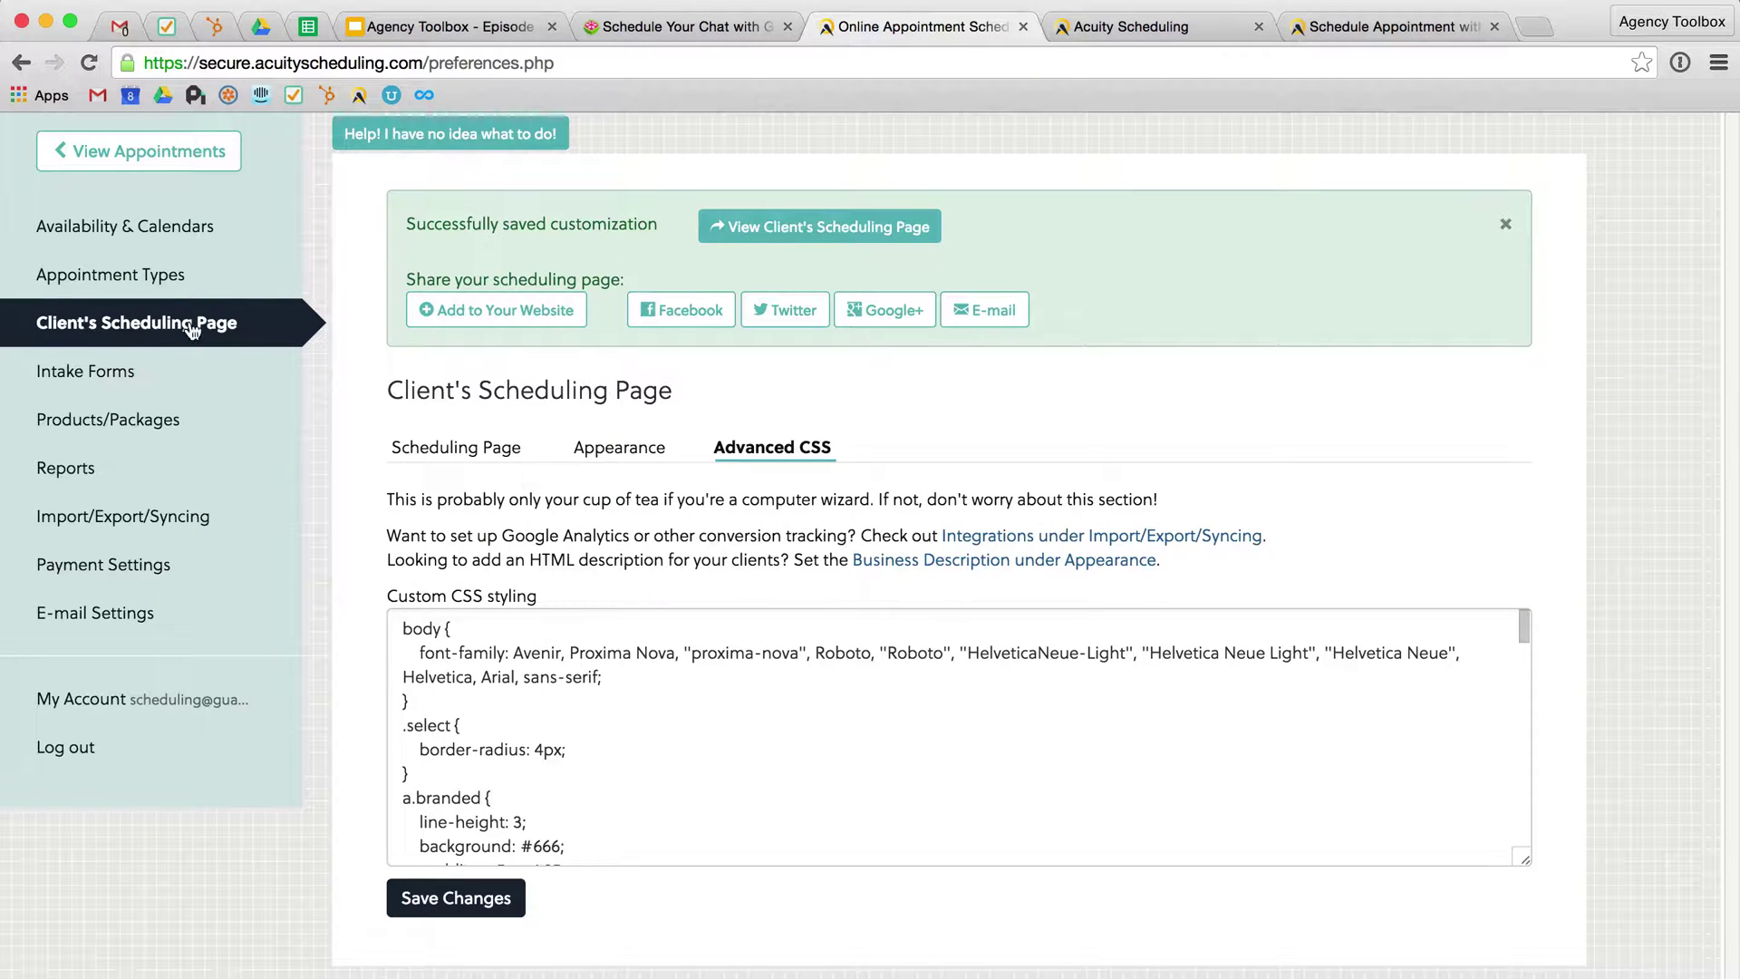
left_click(616, 447)
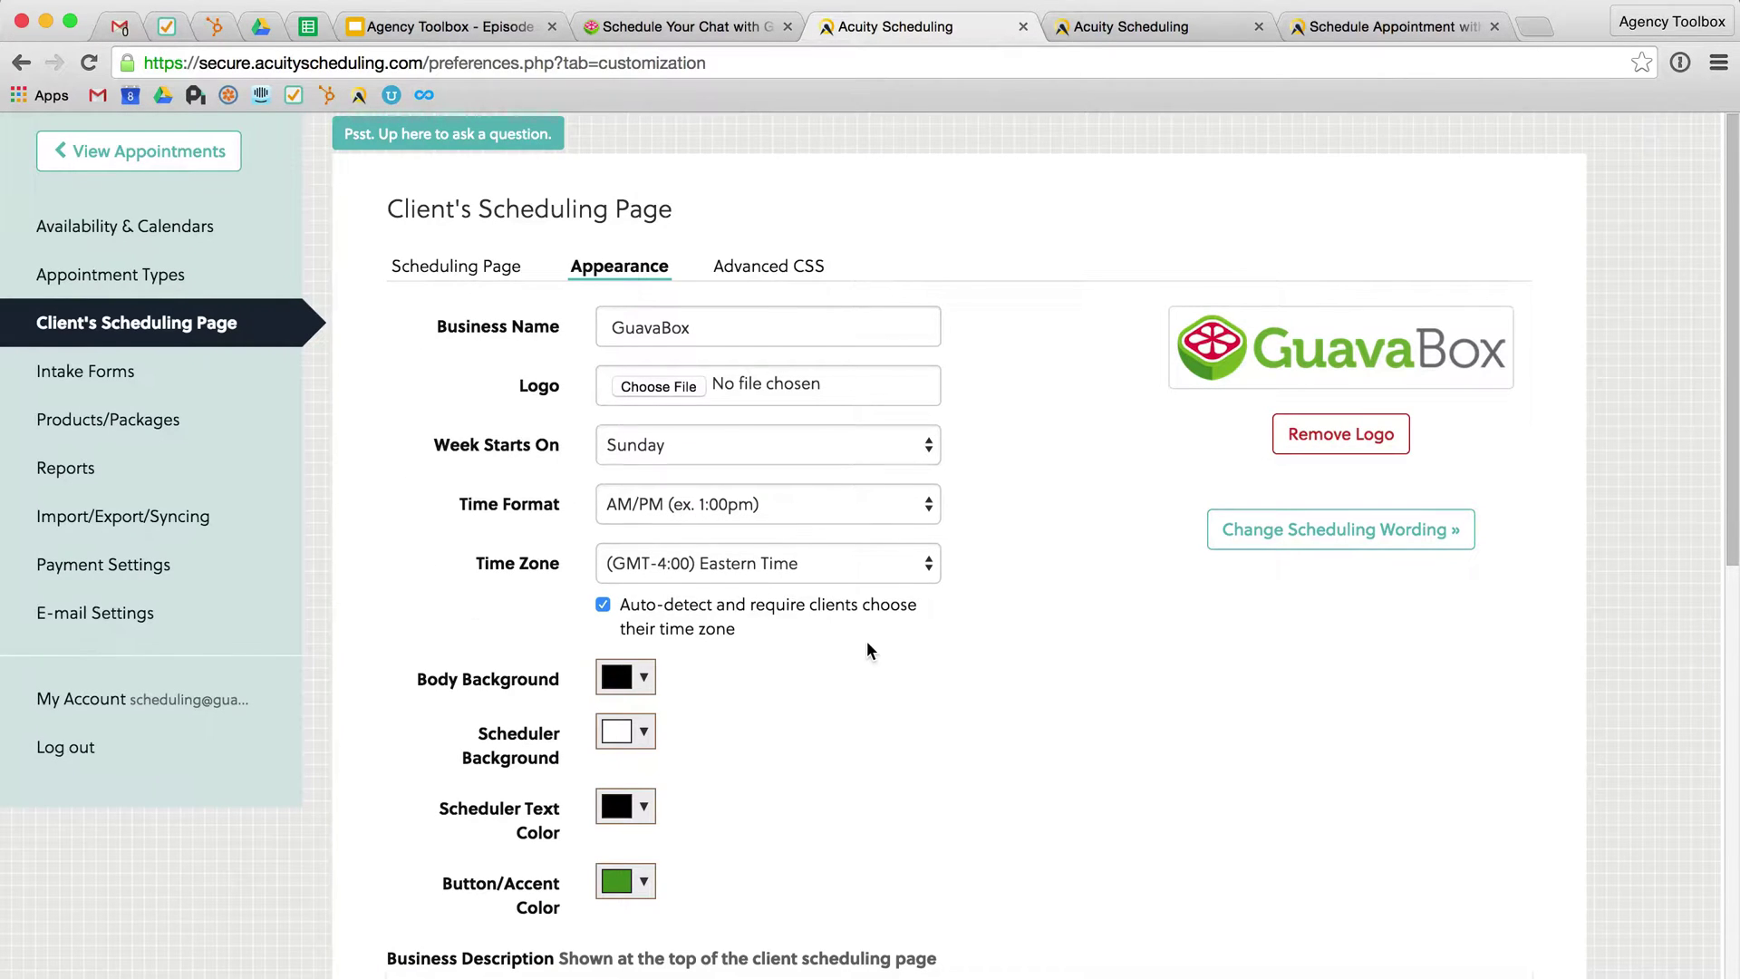
scroll(867, 645, "down", 6)
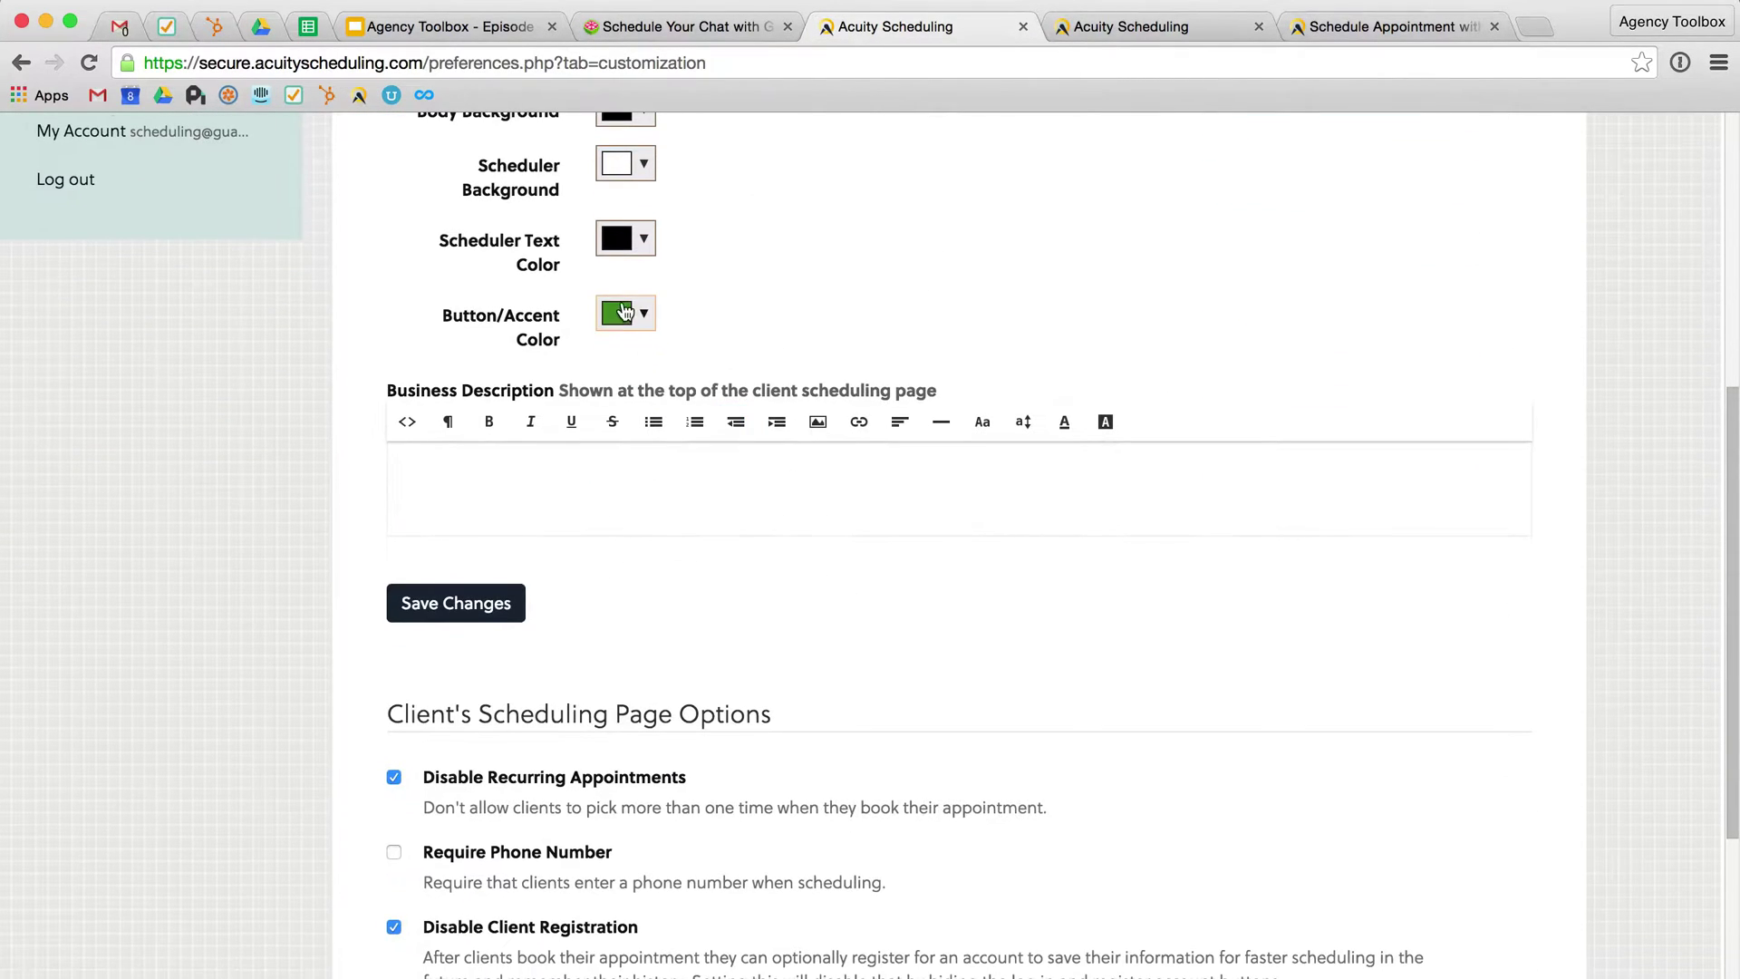
scroll(774, 335, "up", 2)
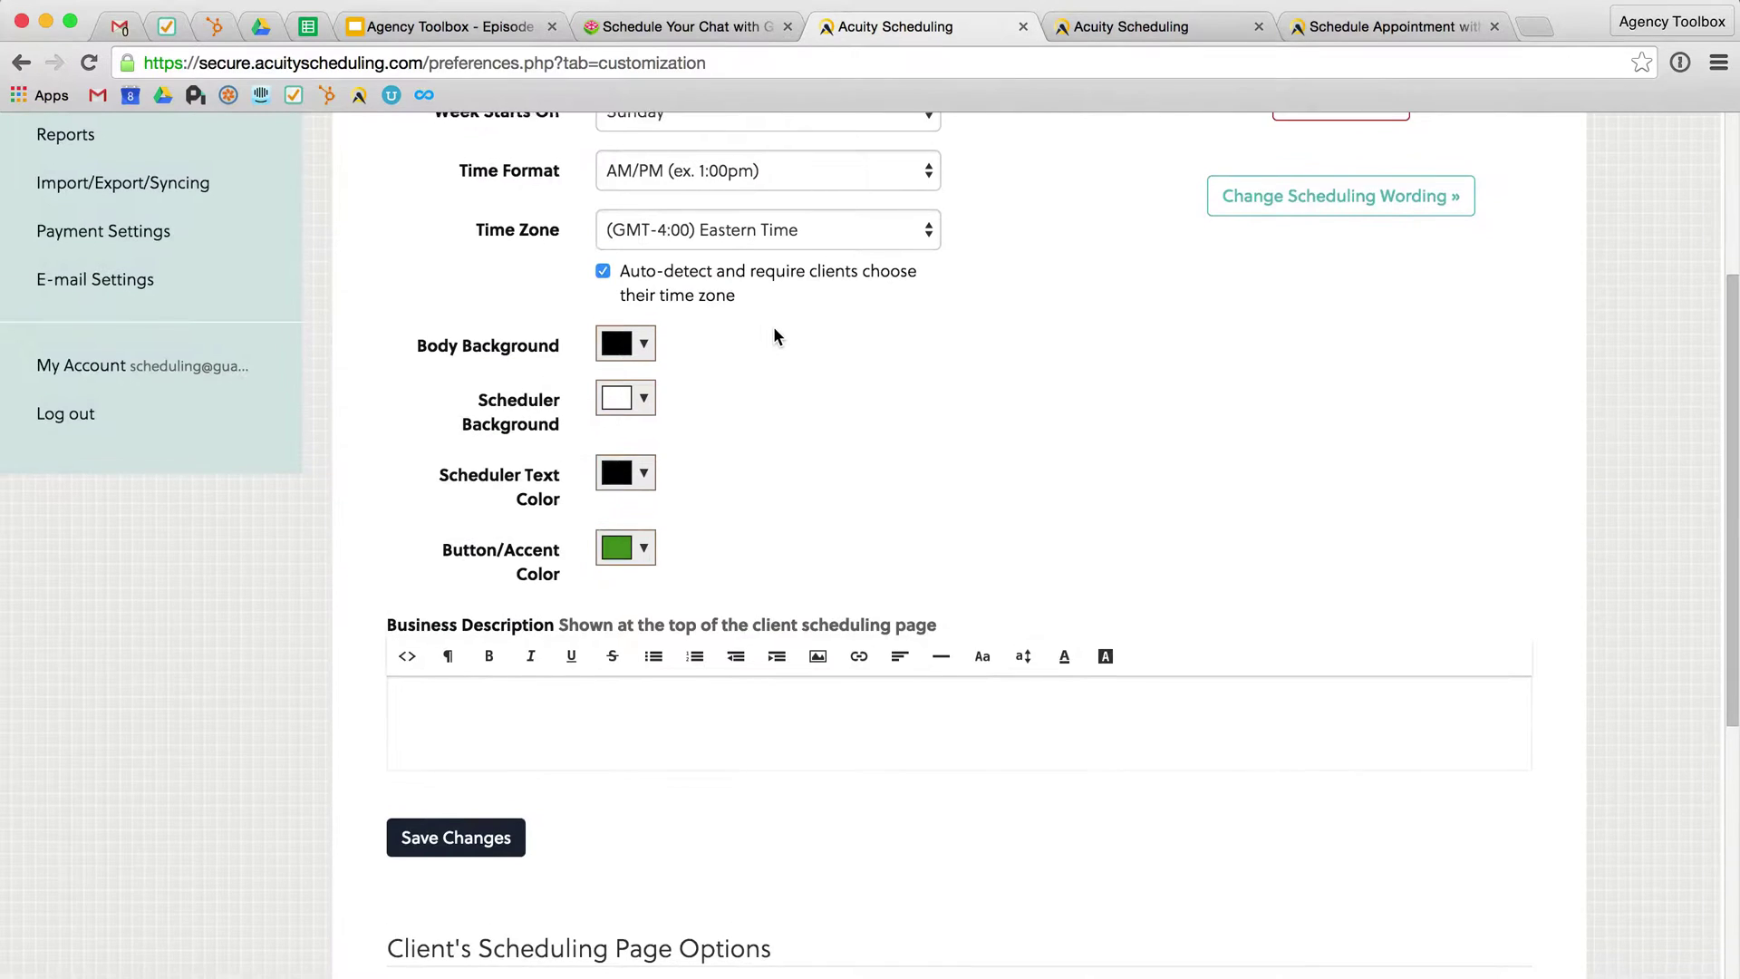
scroll(774, 336, "down", 4)
scroll(774, 335, "up", 8)
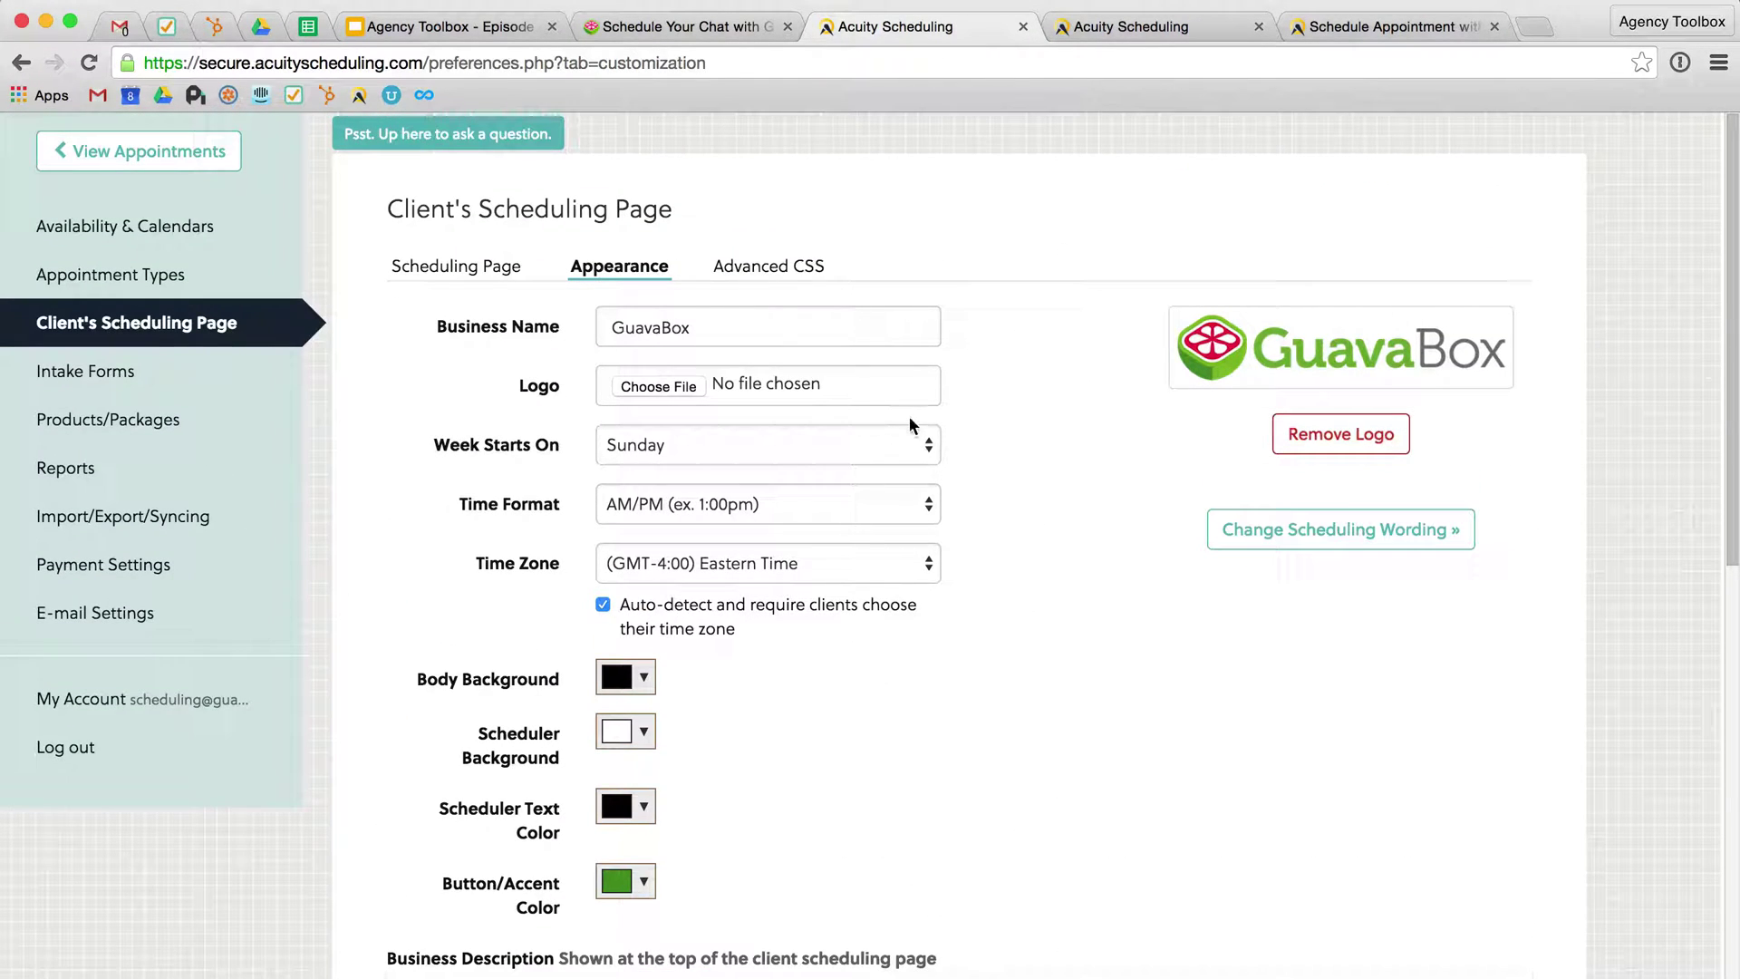
Save the Advanced CSS settings with the Custom CSS box left empty
left_click(745, 262)
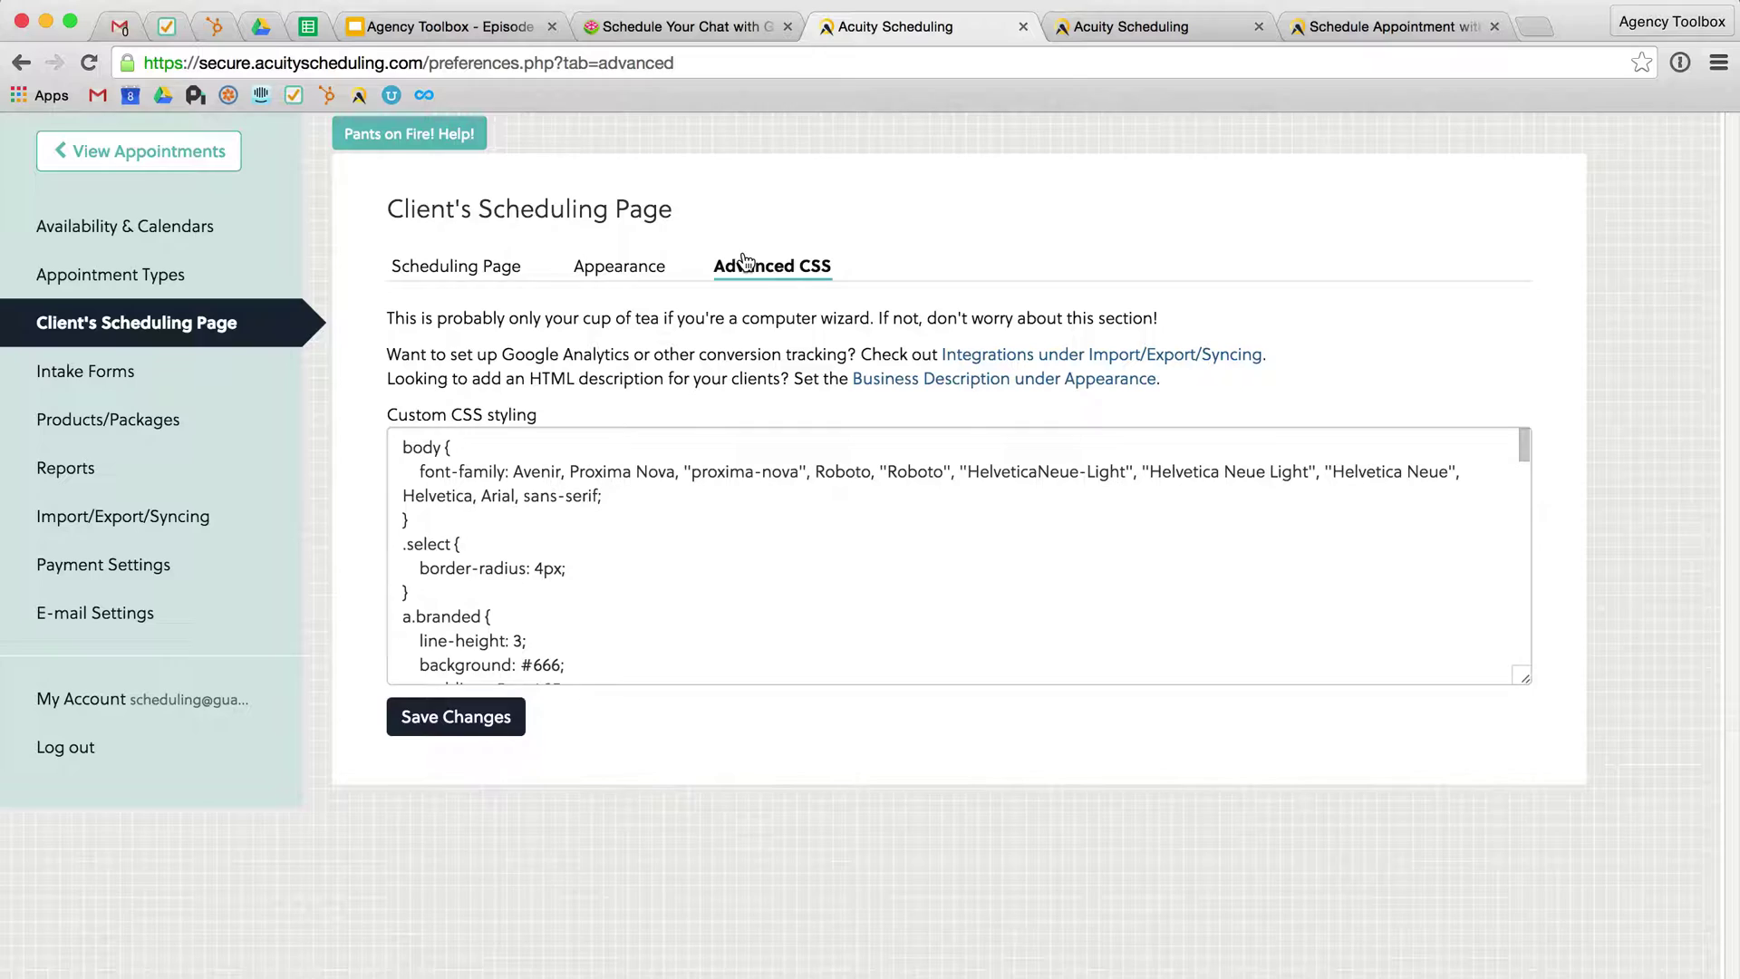
scroll(694, 460, "down", 15)
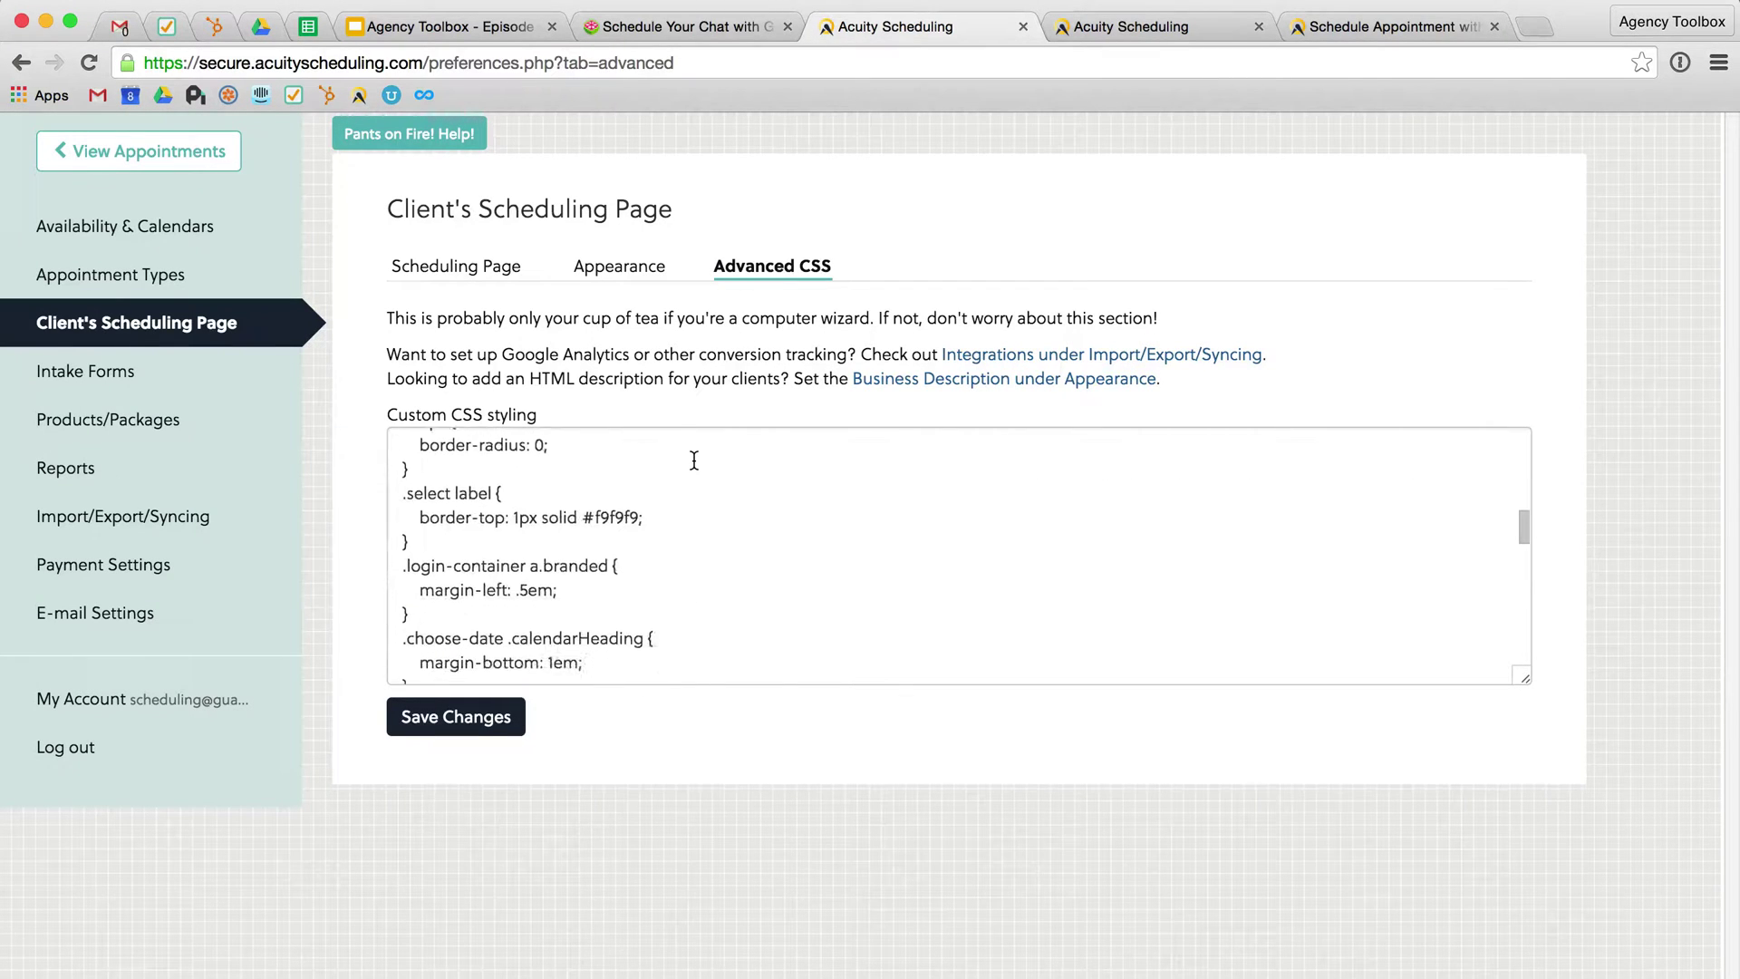
scroll(694, 460, "down", 15)
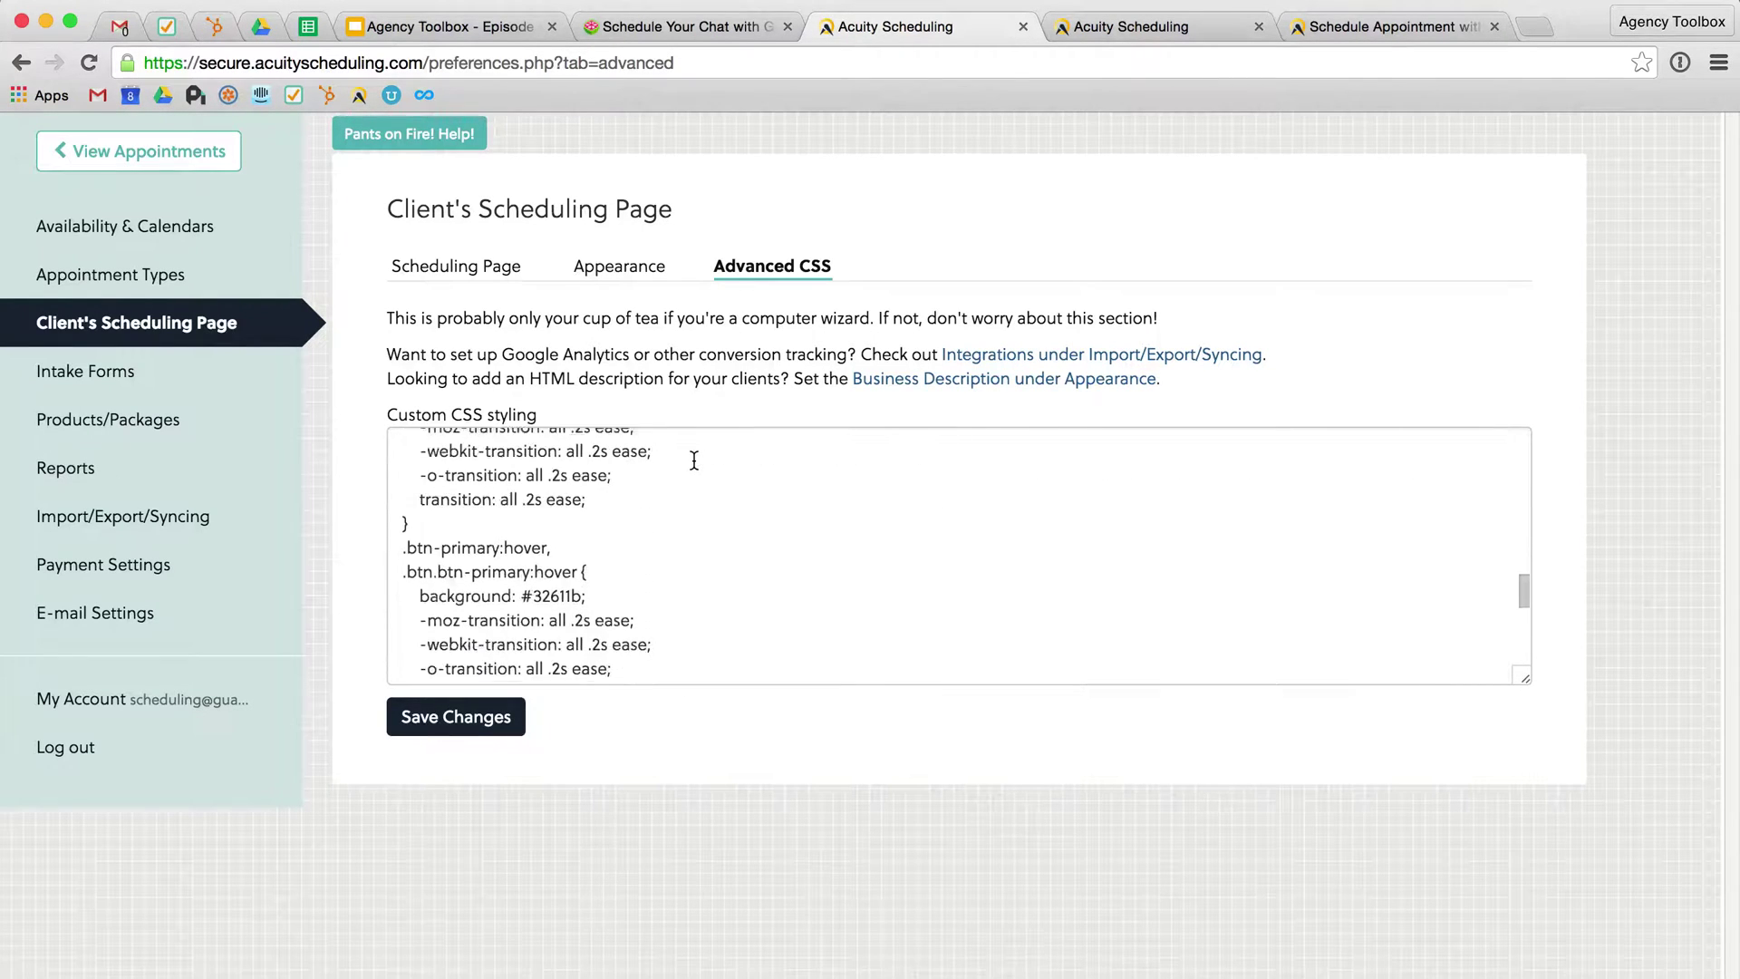
scroll(694, 460, "down", 4)
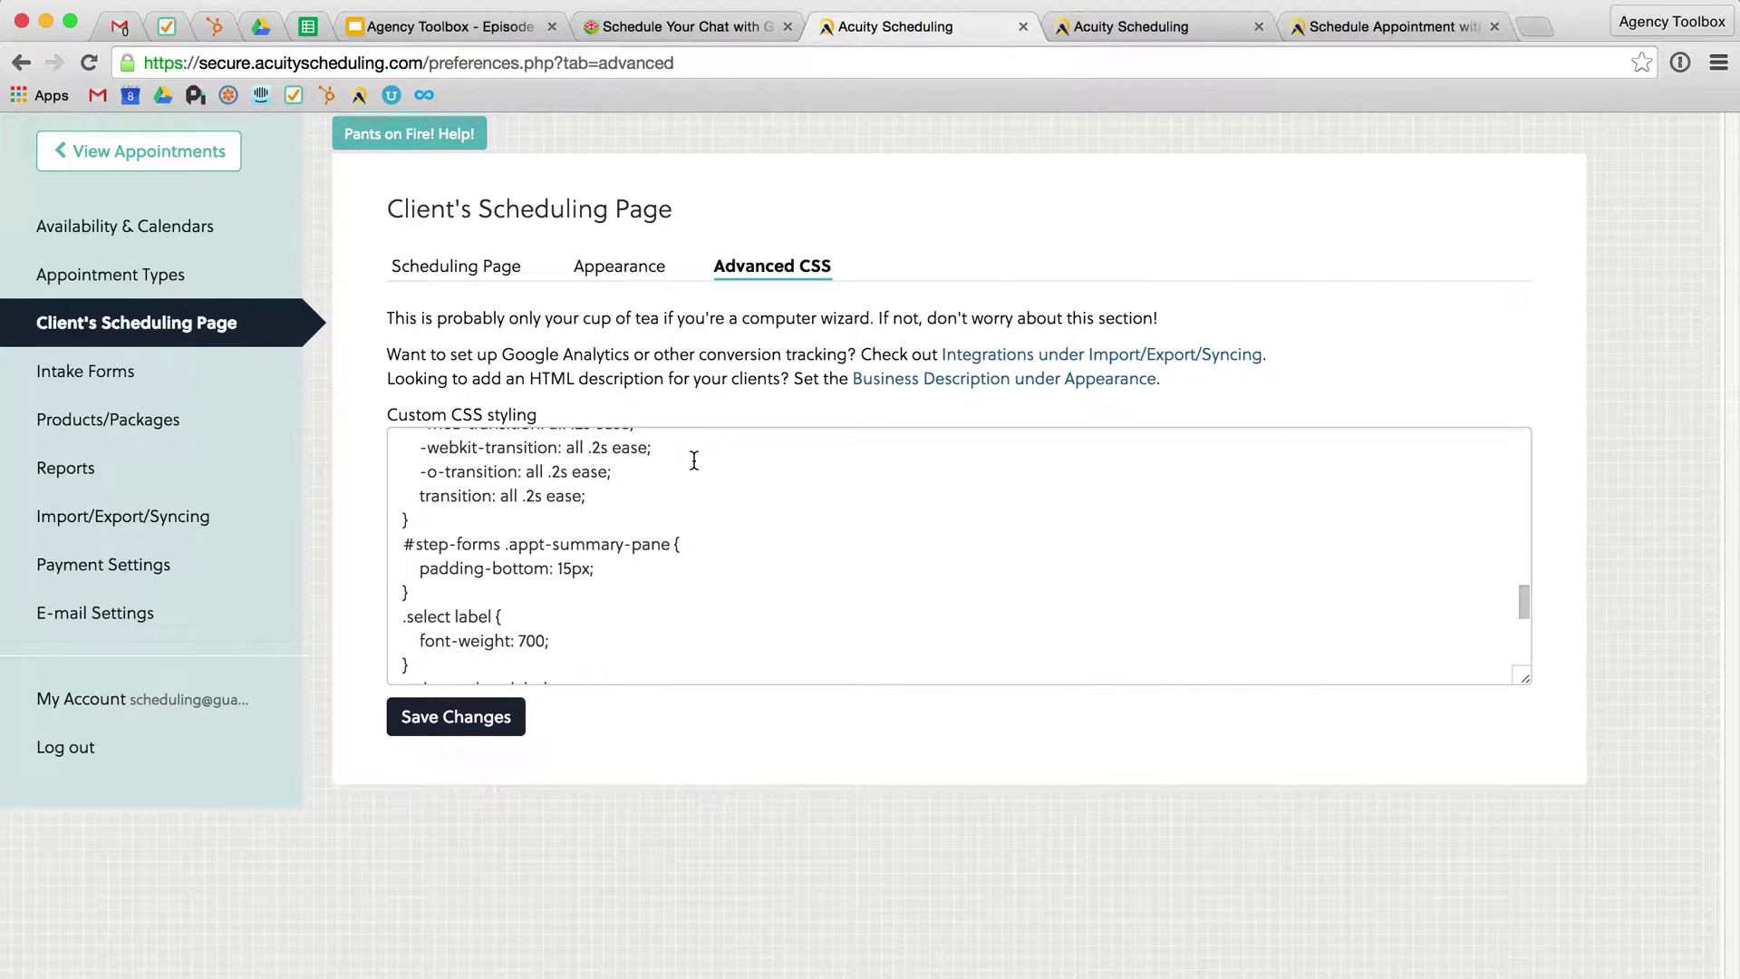
key("ctrl+Tab")
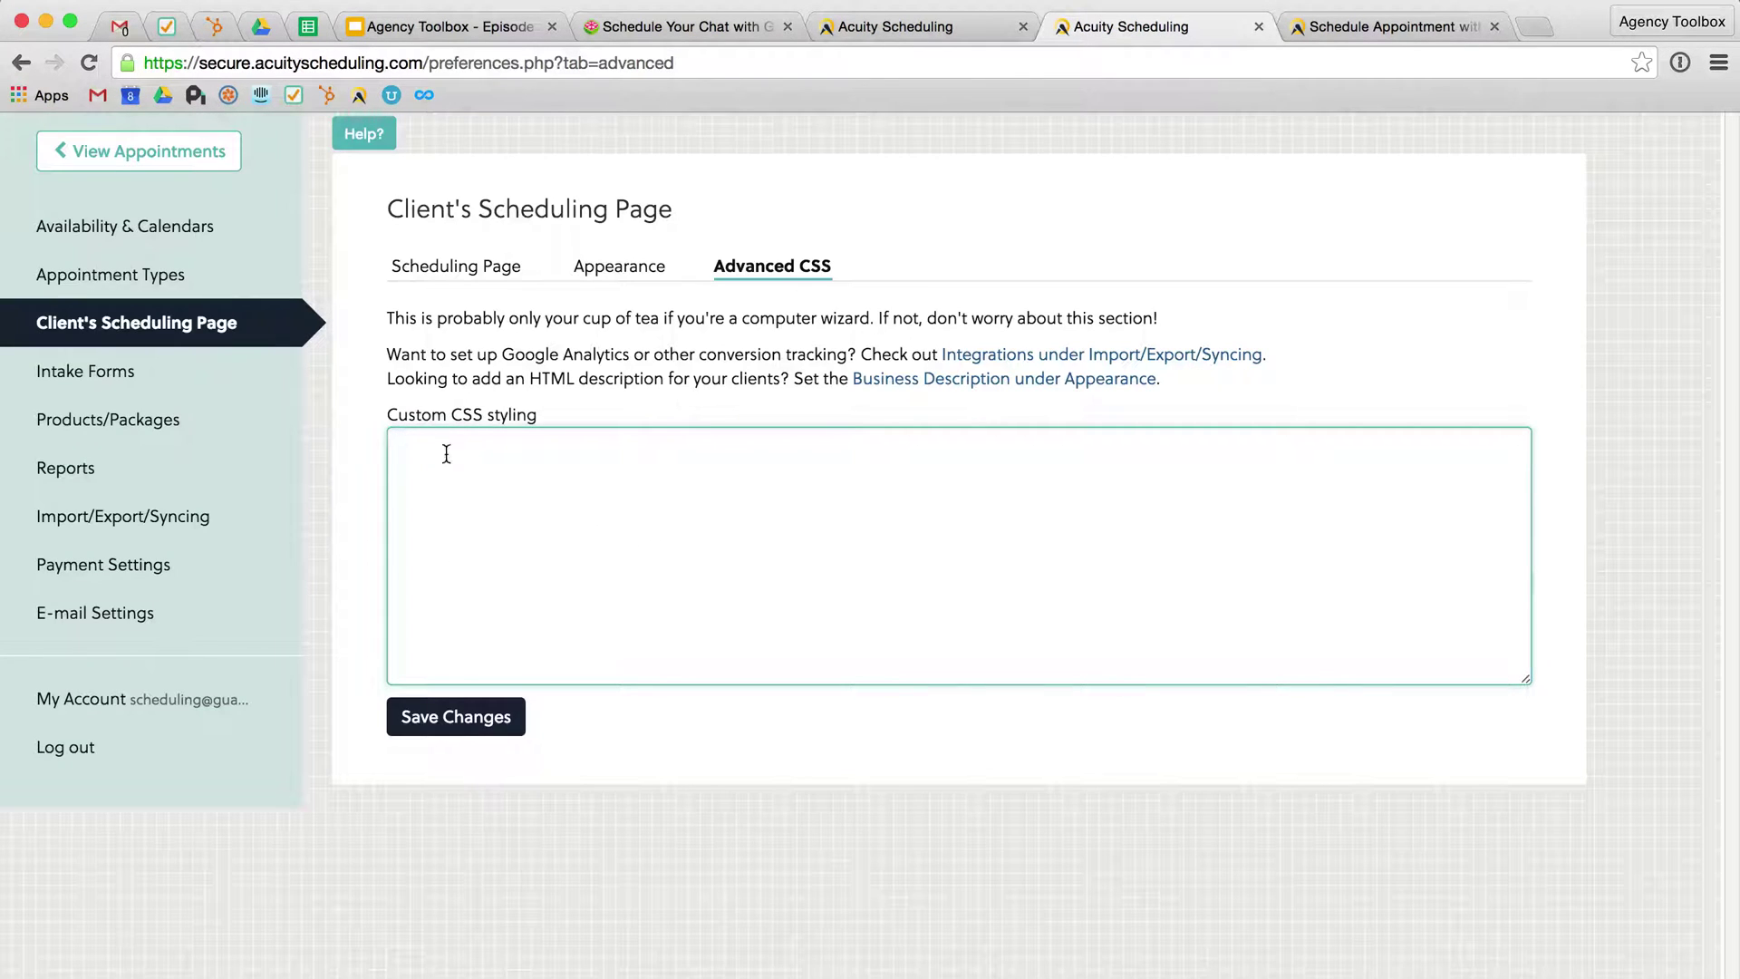
left_click(653, 401)
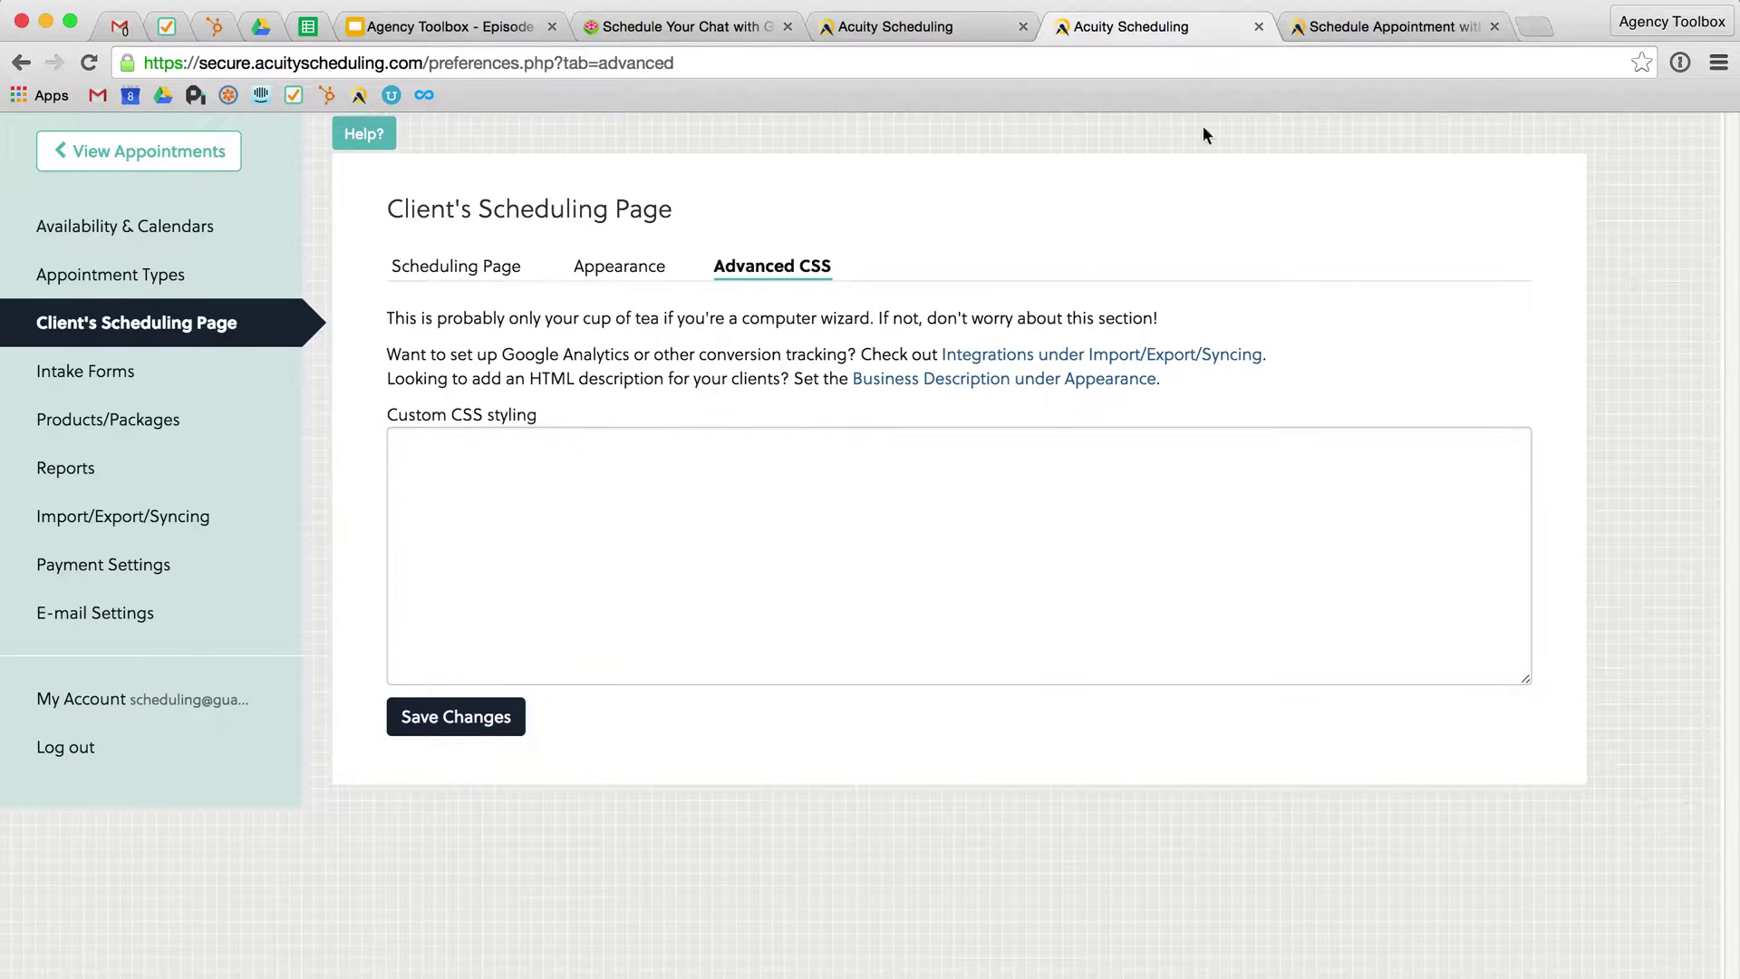
left_click(1395, 34)
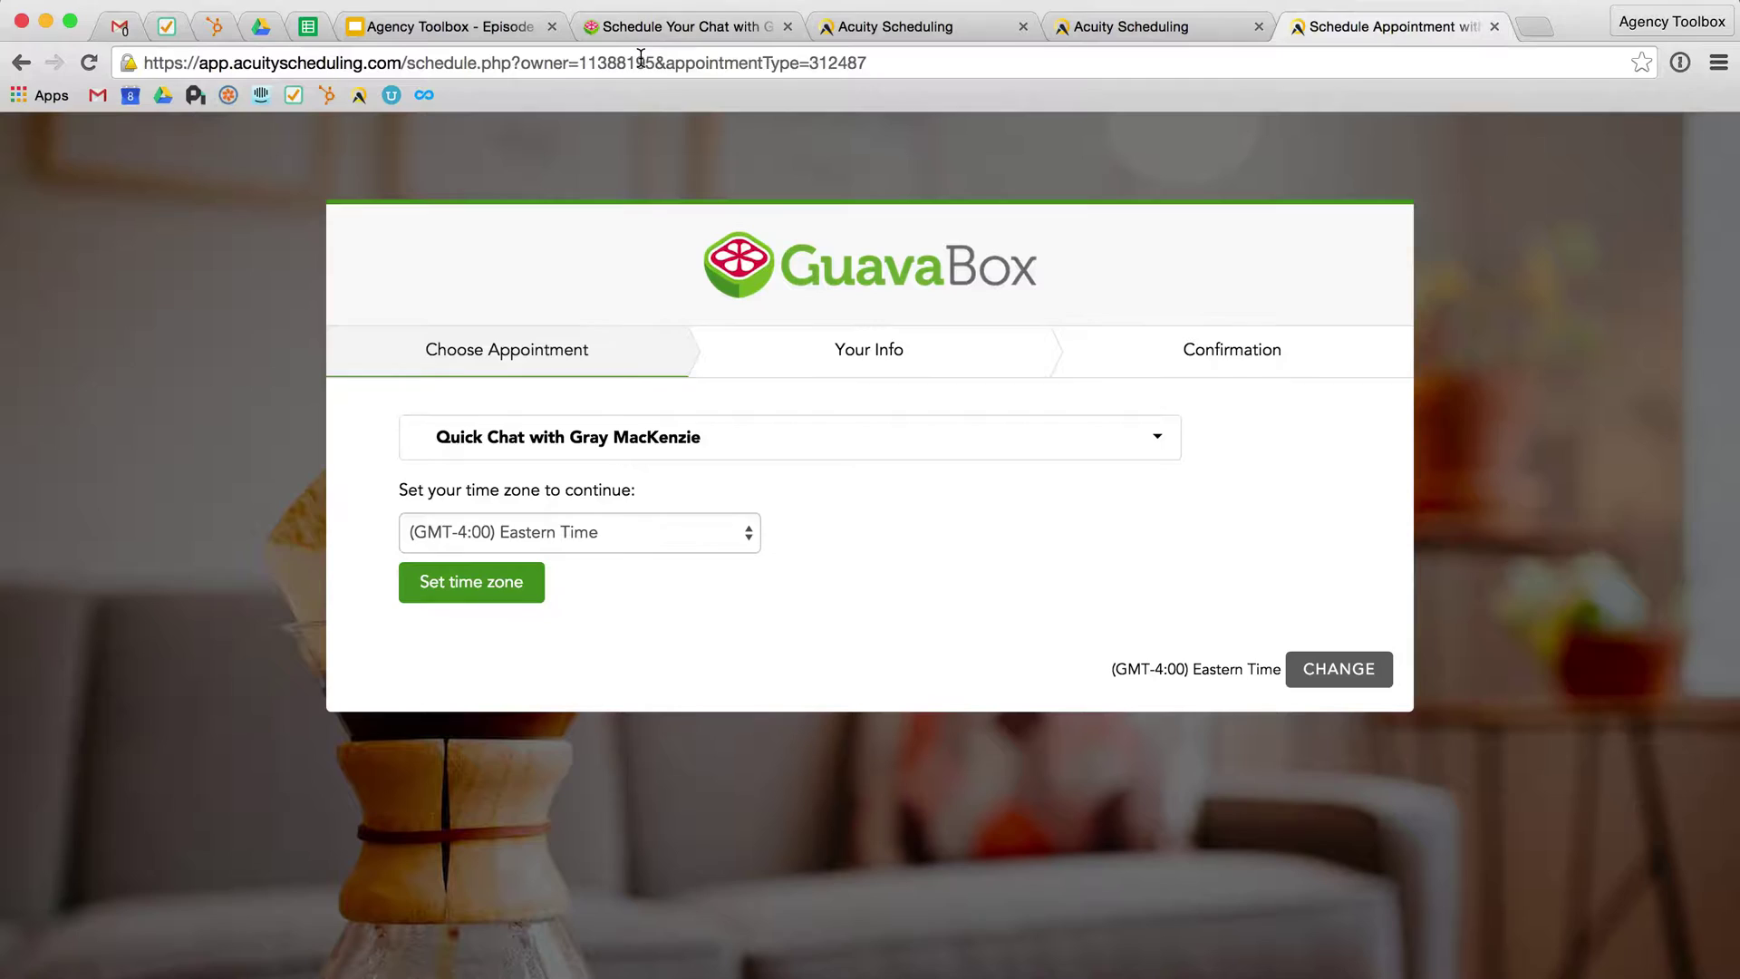
left_click(1152, 36)
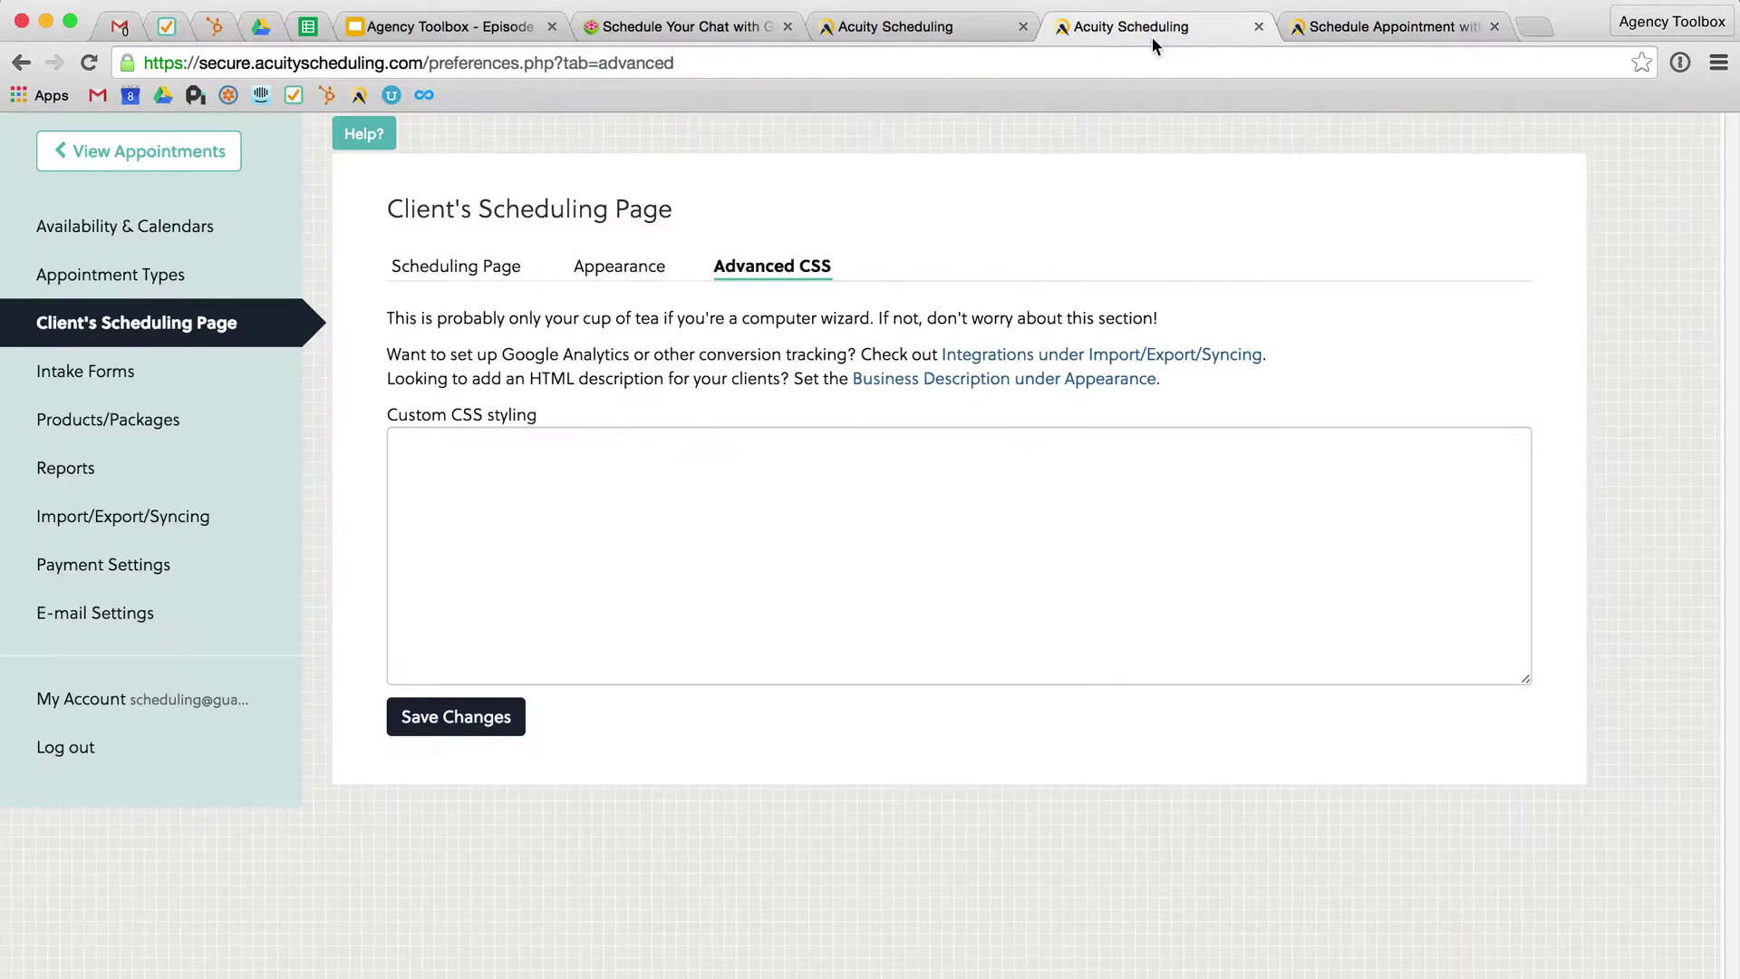
left_click(433, 723)
Reload the default-styled booking page and book August 10, 2015 at 11:00am through to Your Info
left_click(1368, 27)
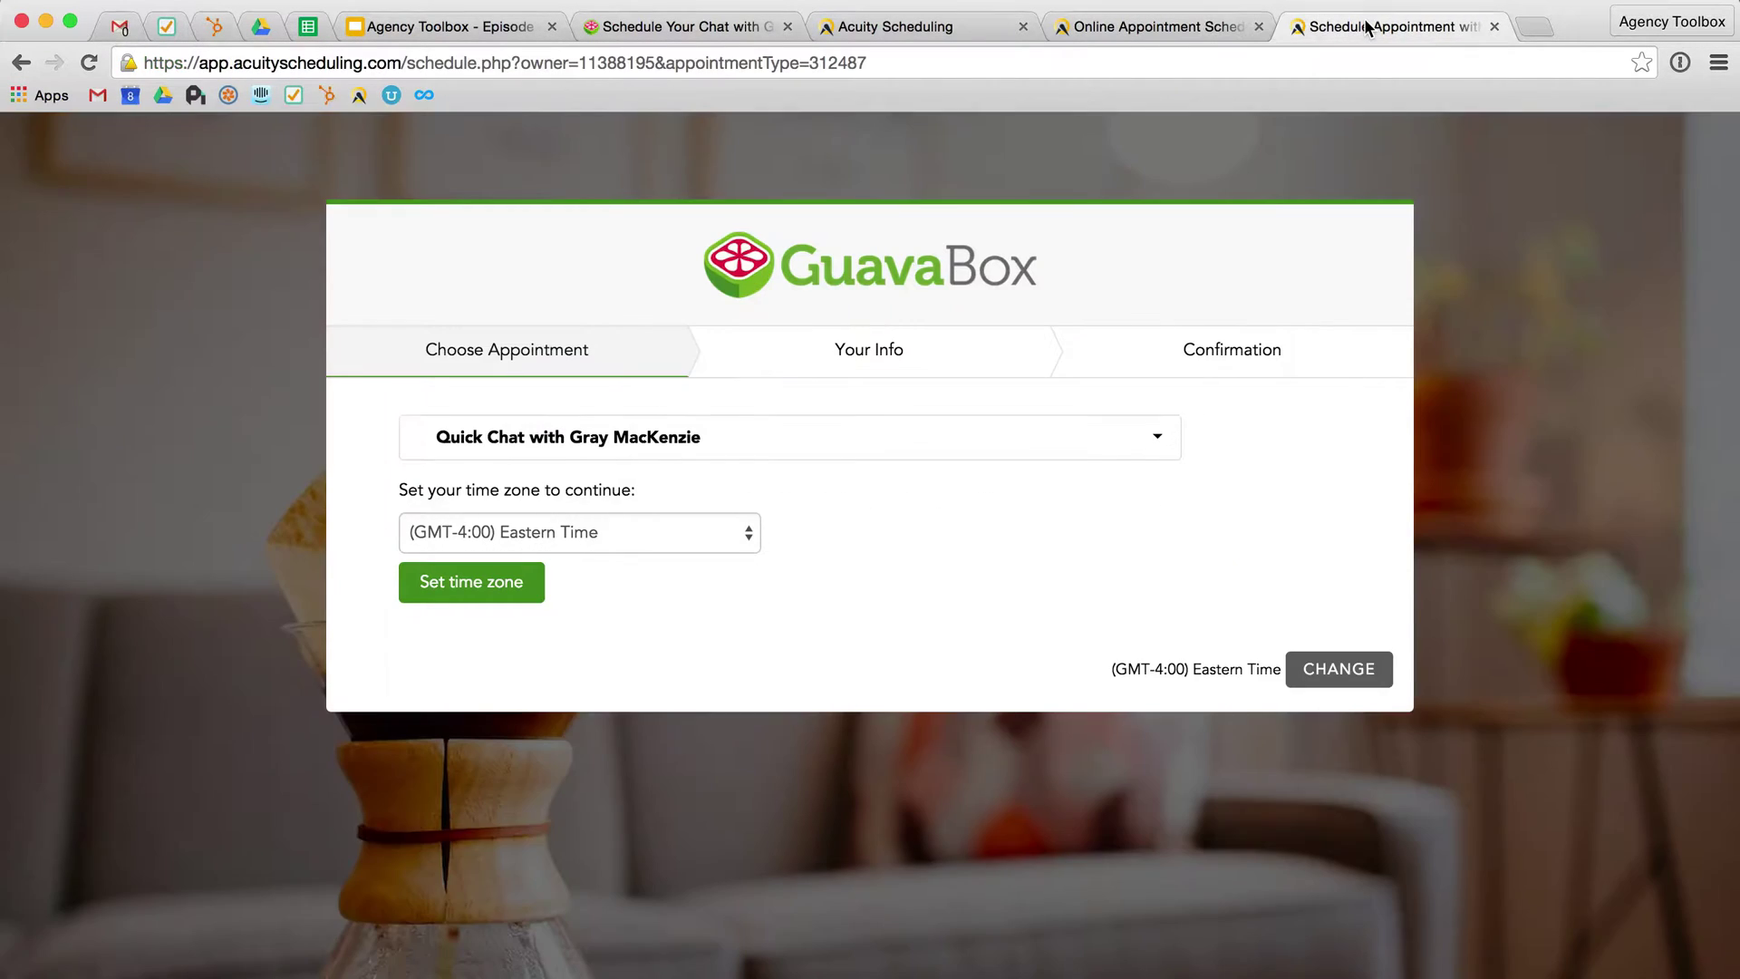
key("super+r")
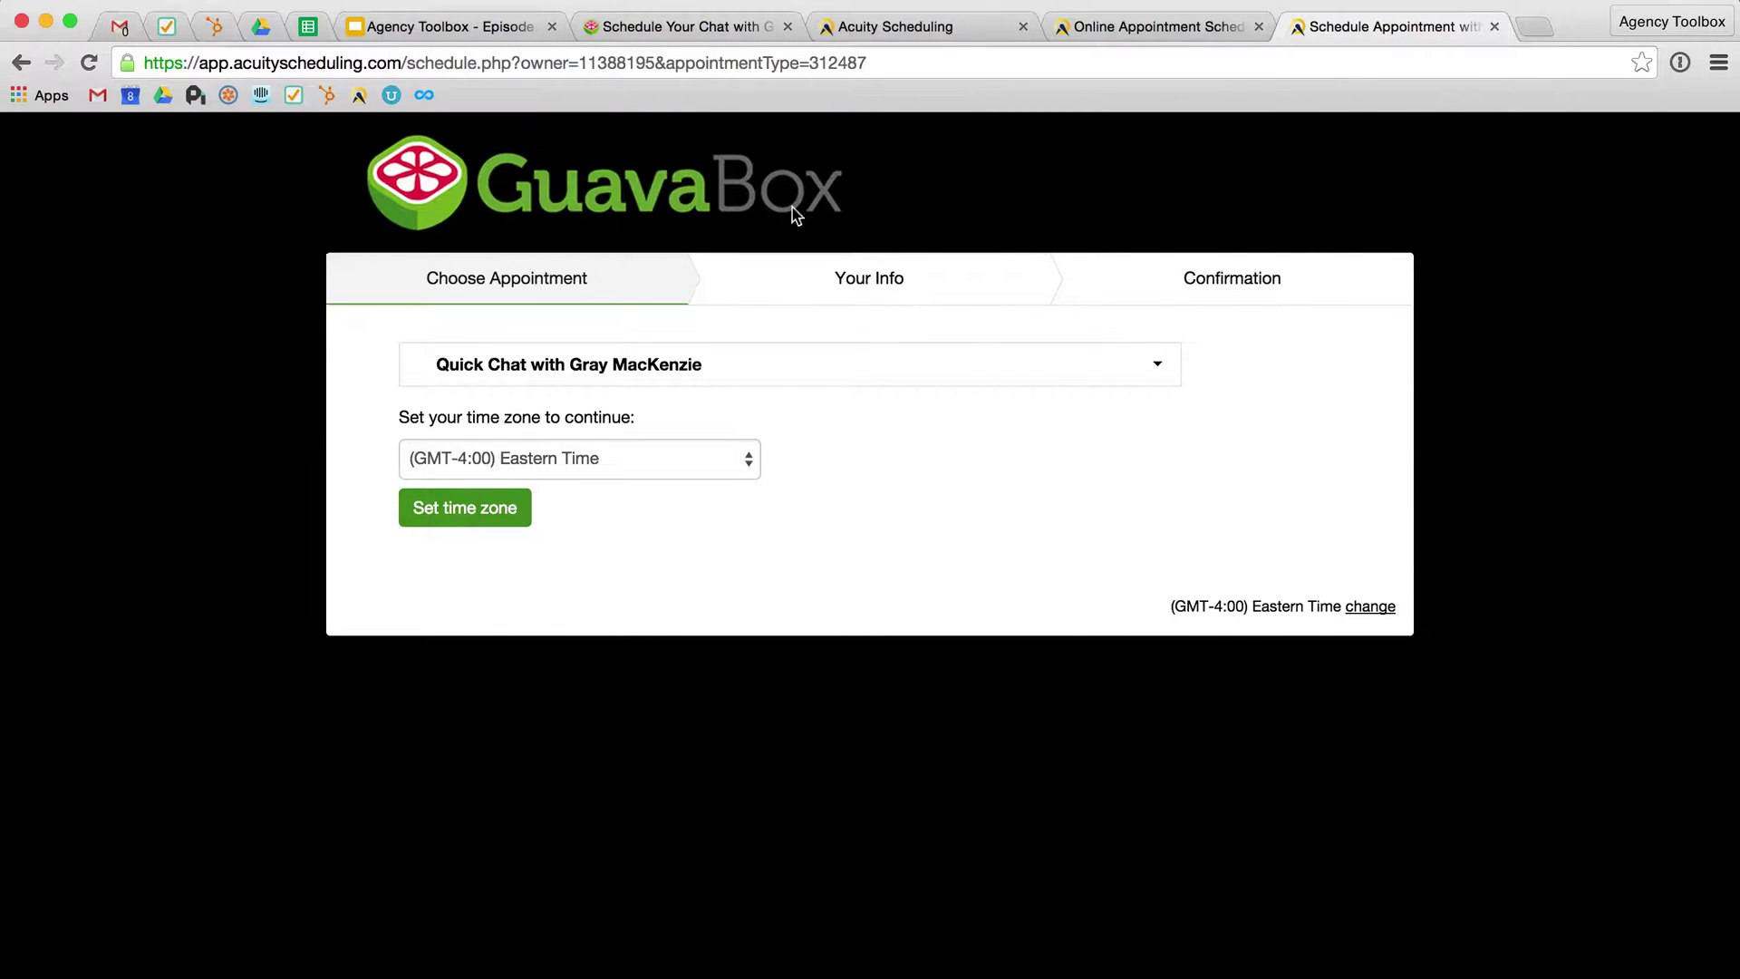
left_click(449, 524)
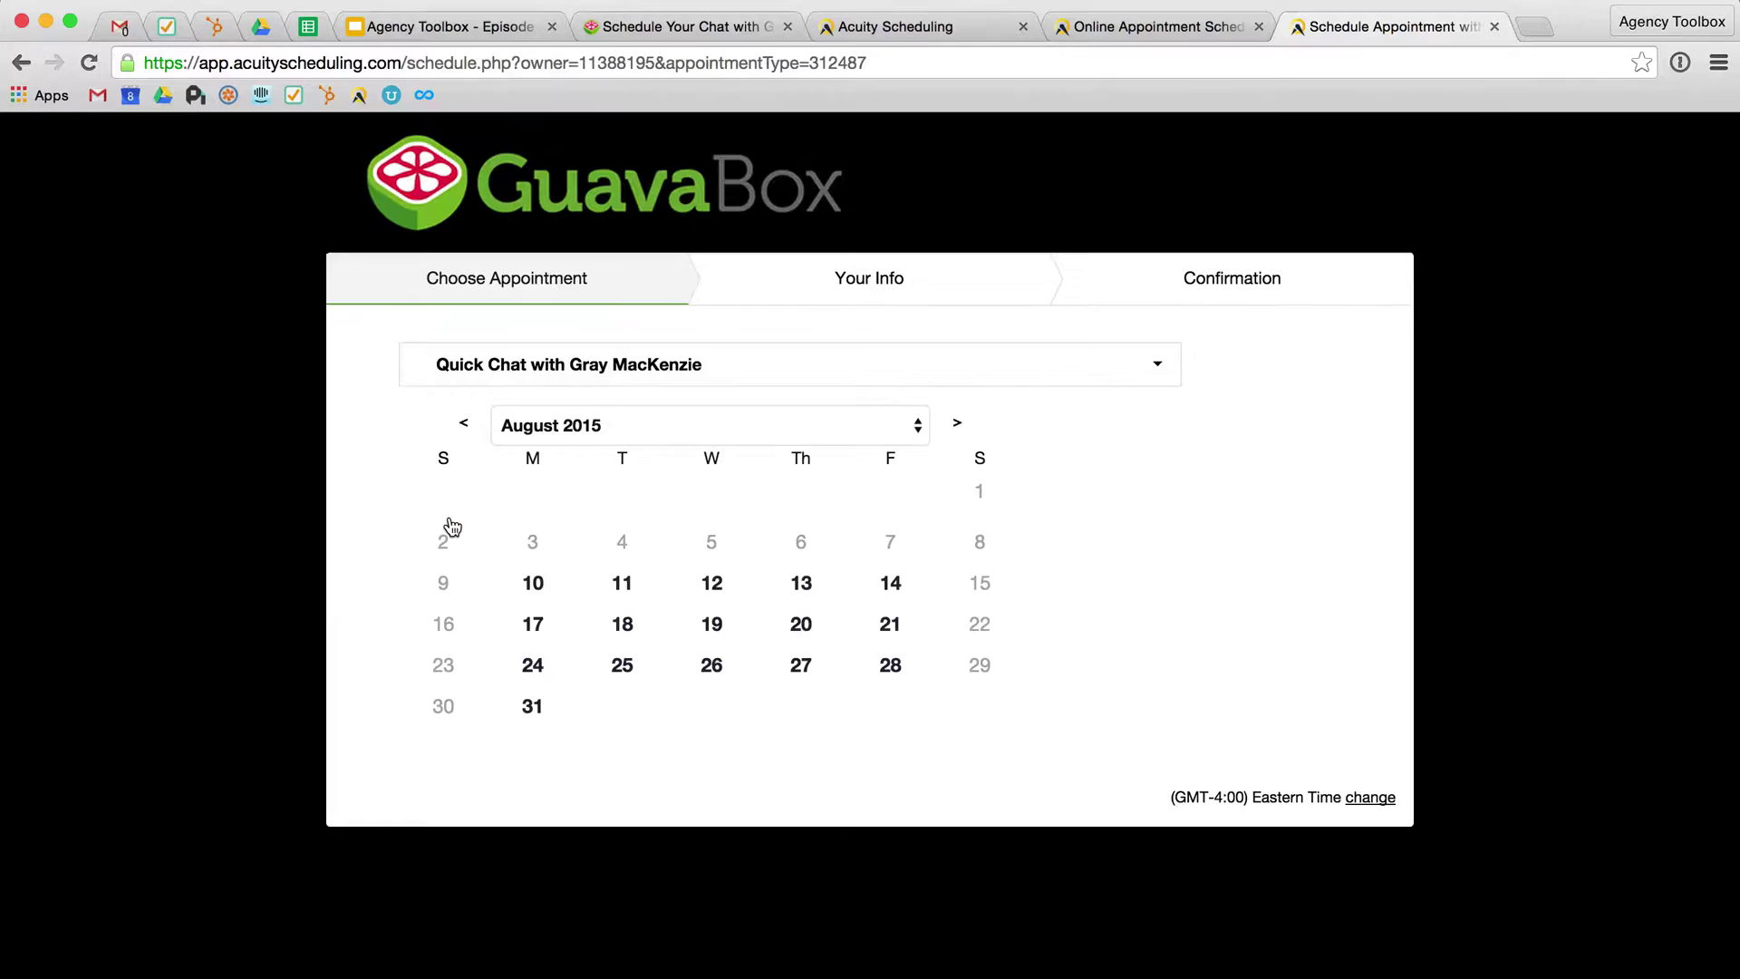
left_click(570, 589)
left_click(546, 652)
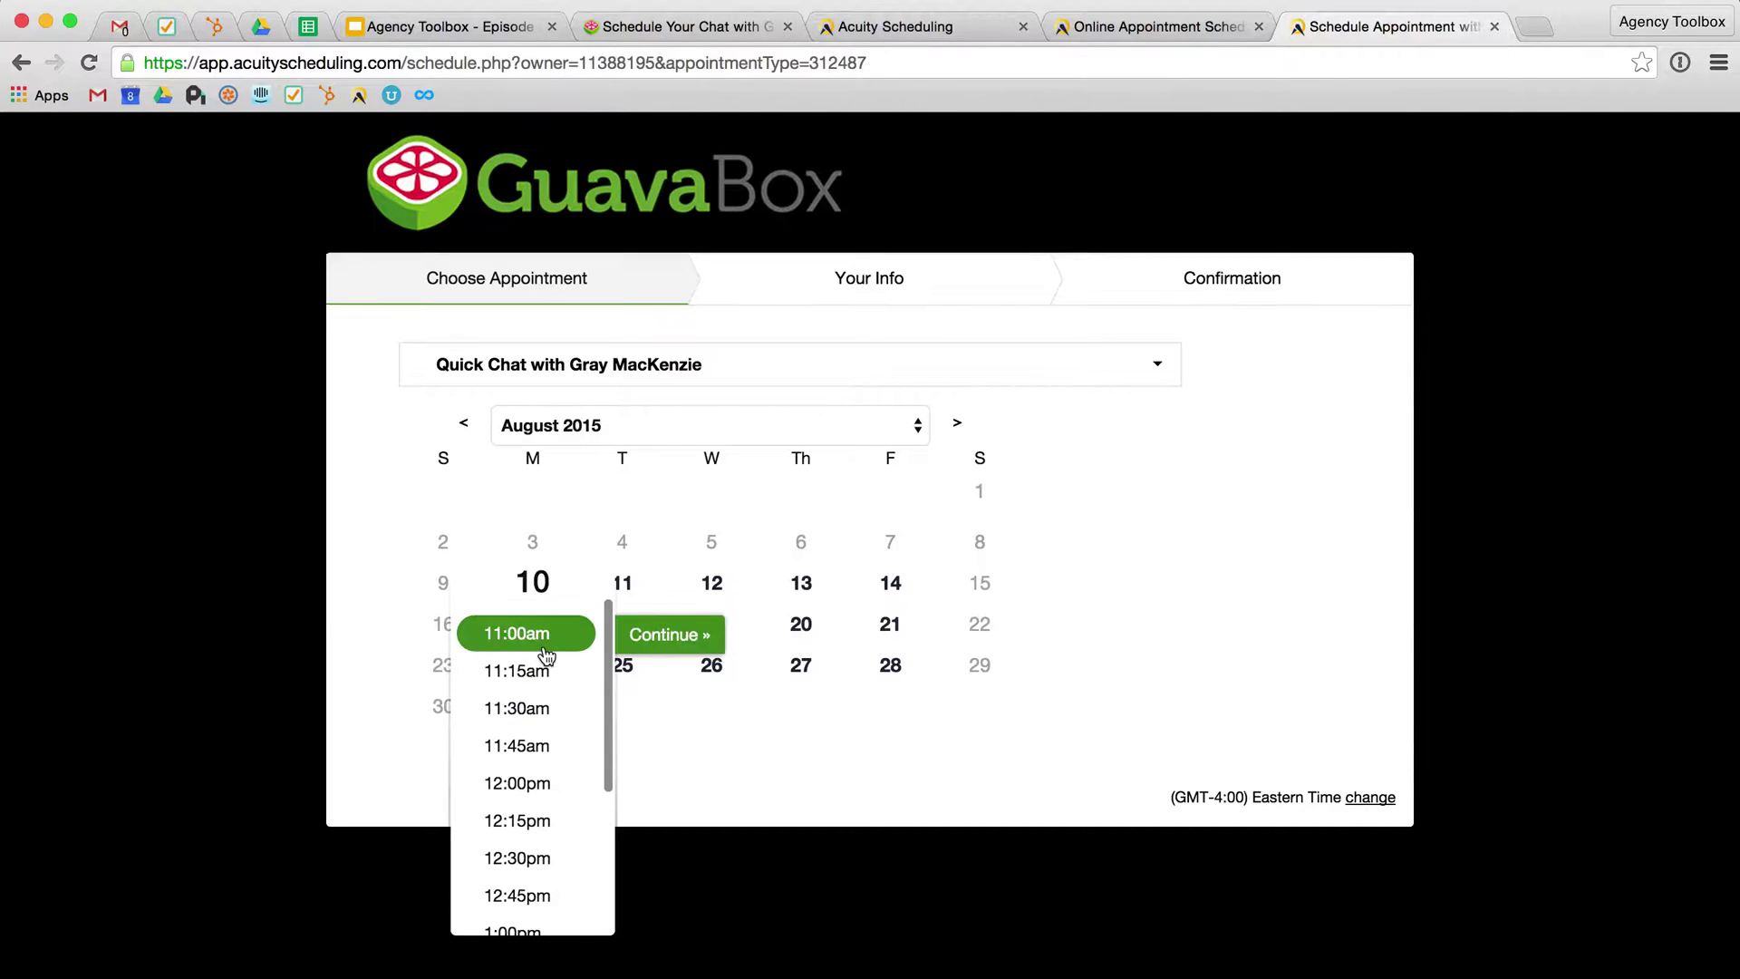
left_click(702, 645)
scroll(556, 373, "down", 2)
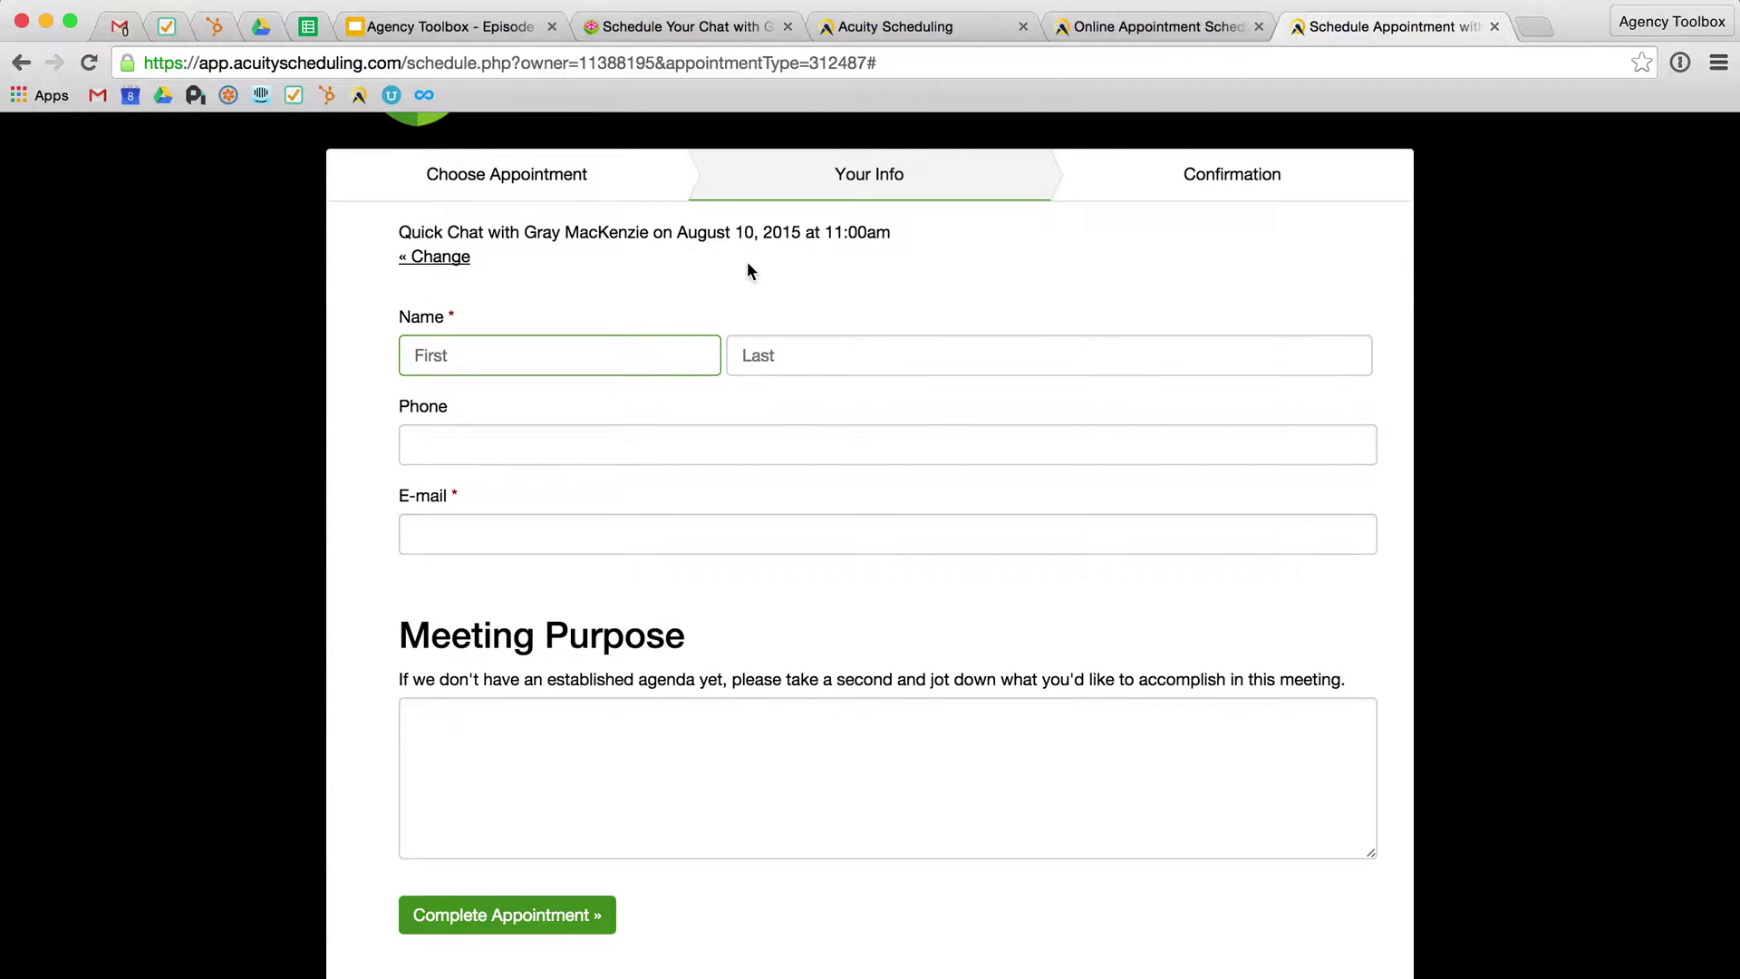
scroll(747, 269, "up", 3)
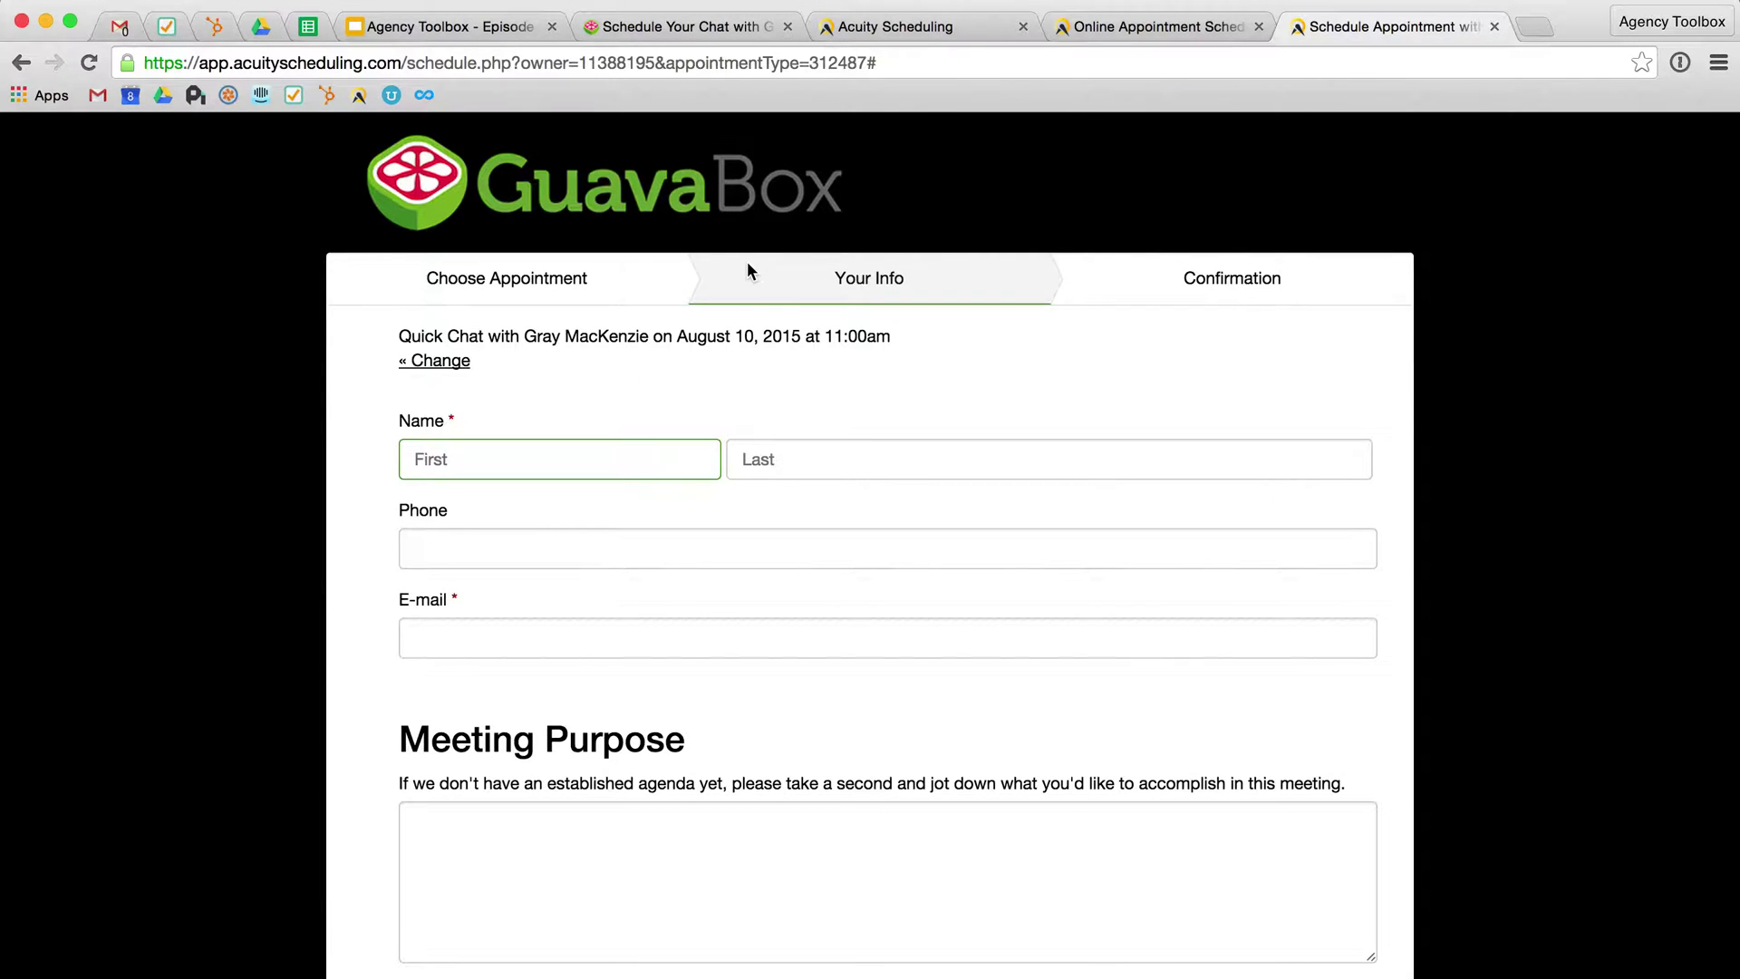
Review the rules in acuity-style.css in Sublime Text 2, ending at the line 2 font-family value
key("super+Tab")
key("super+Tab")
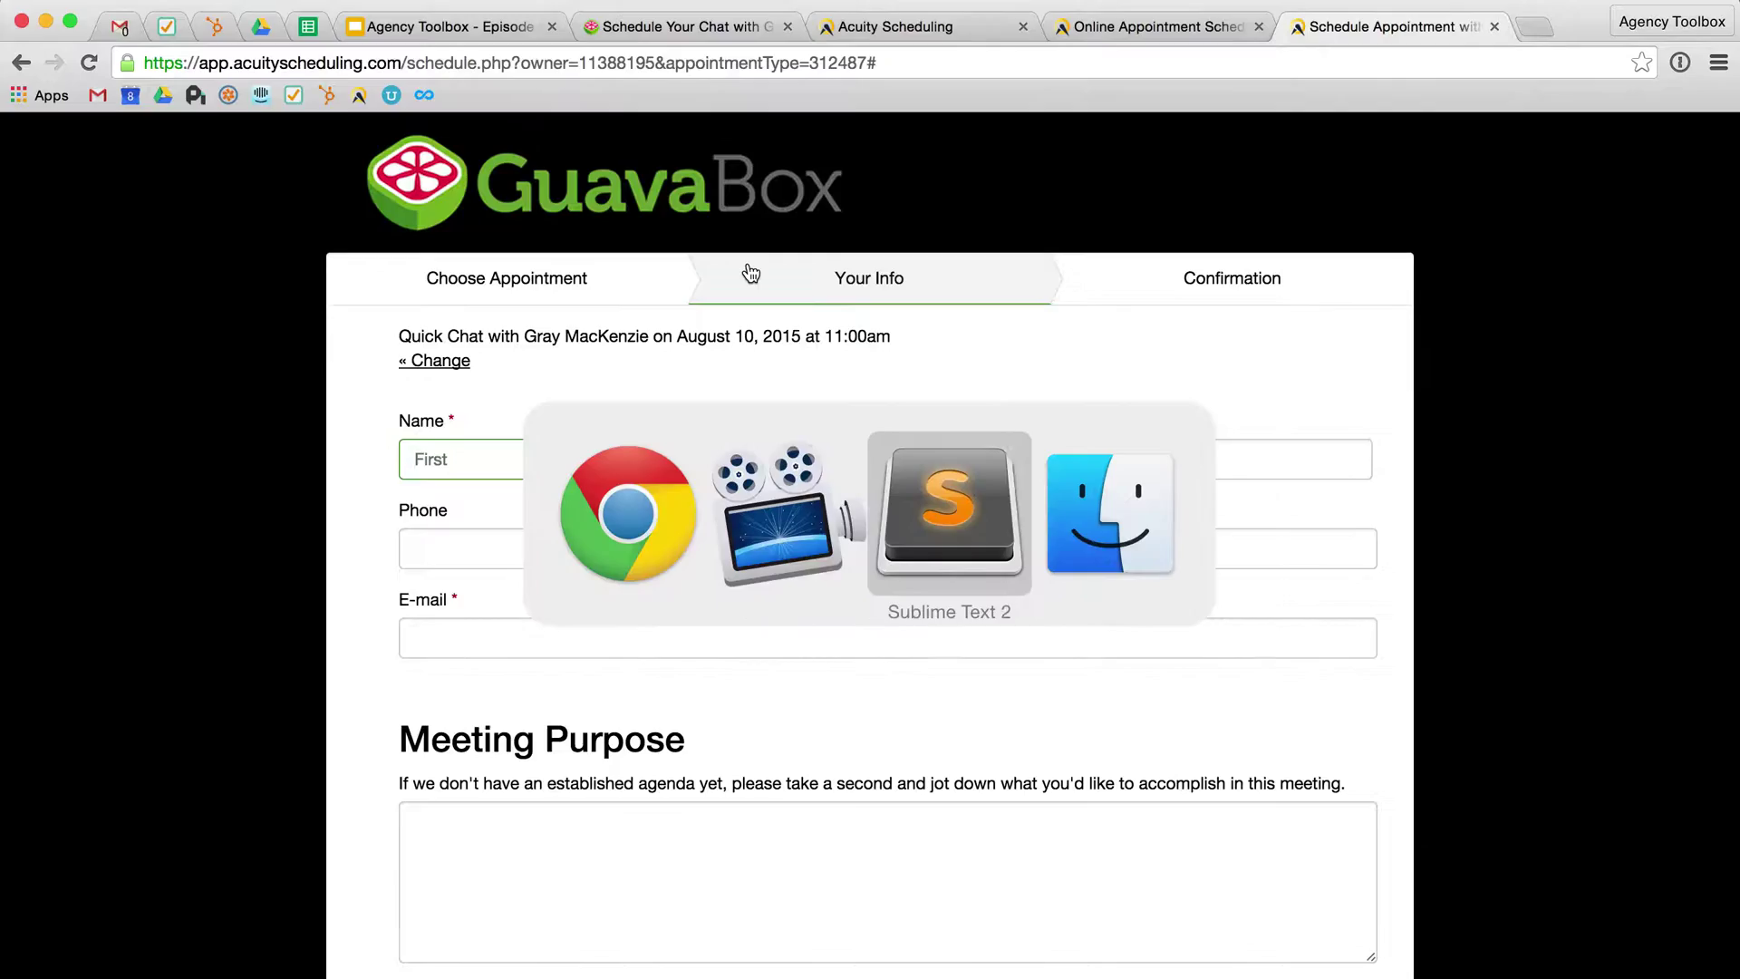
left_click(746, 265)
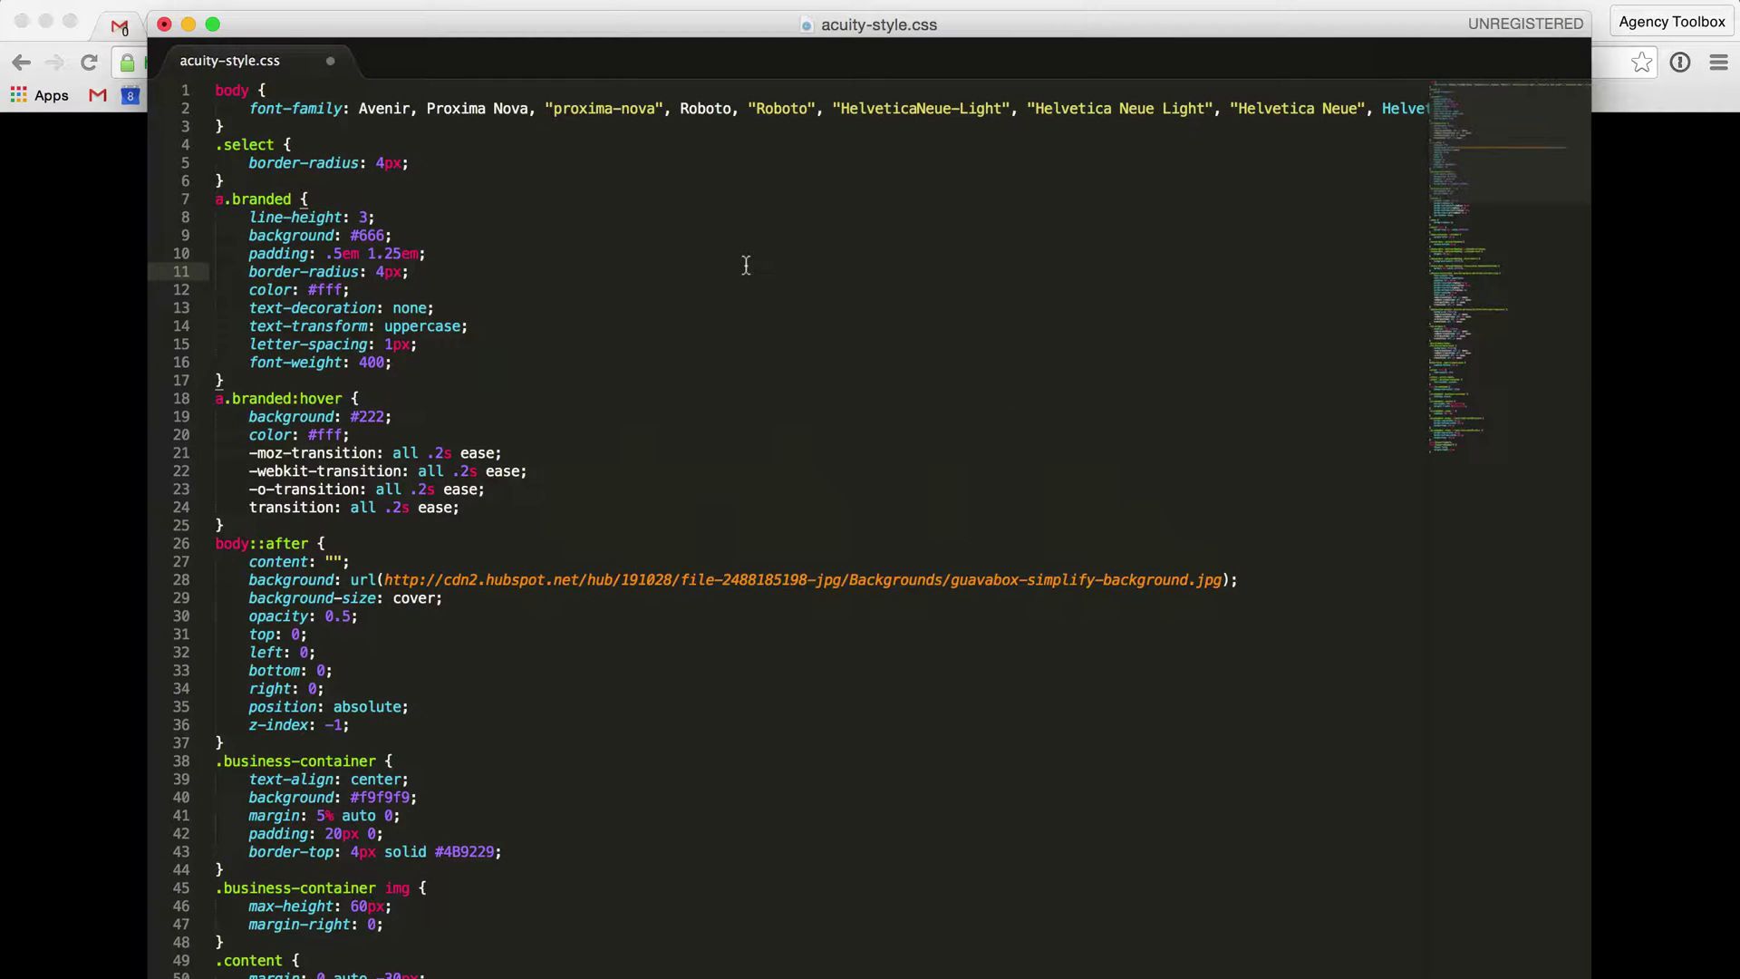
scroll(746, 265, "down", 5)
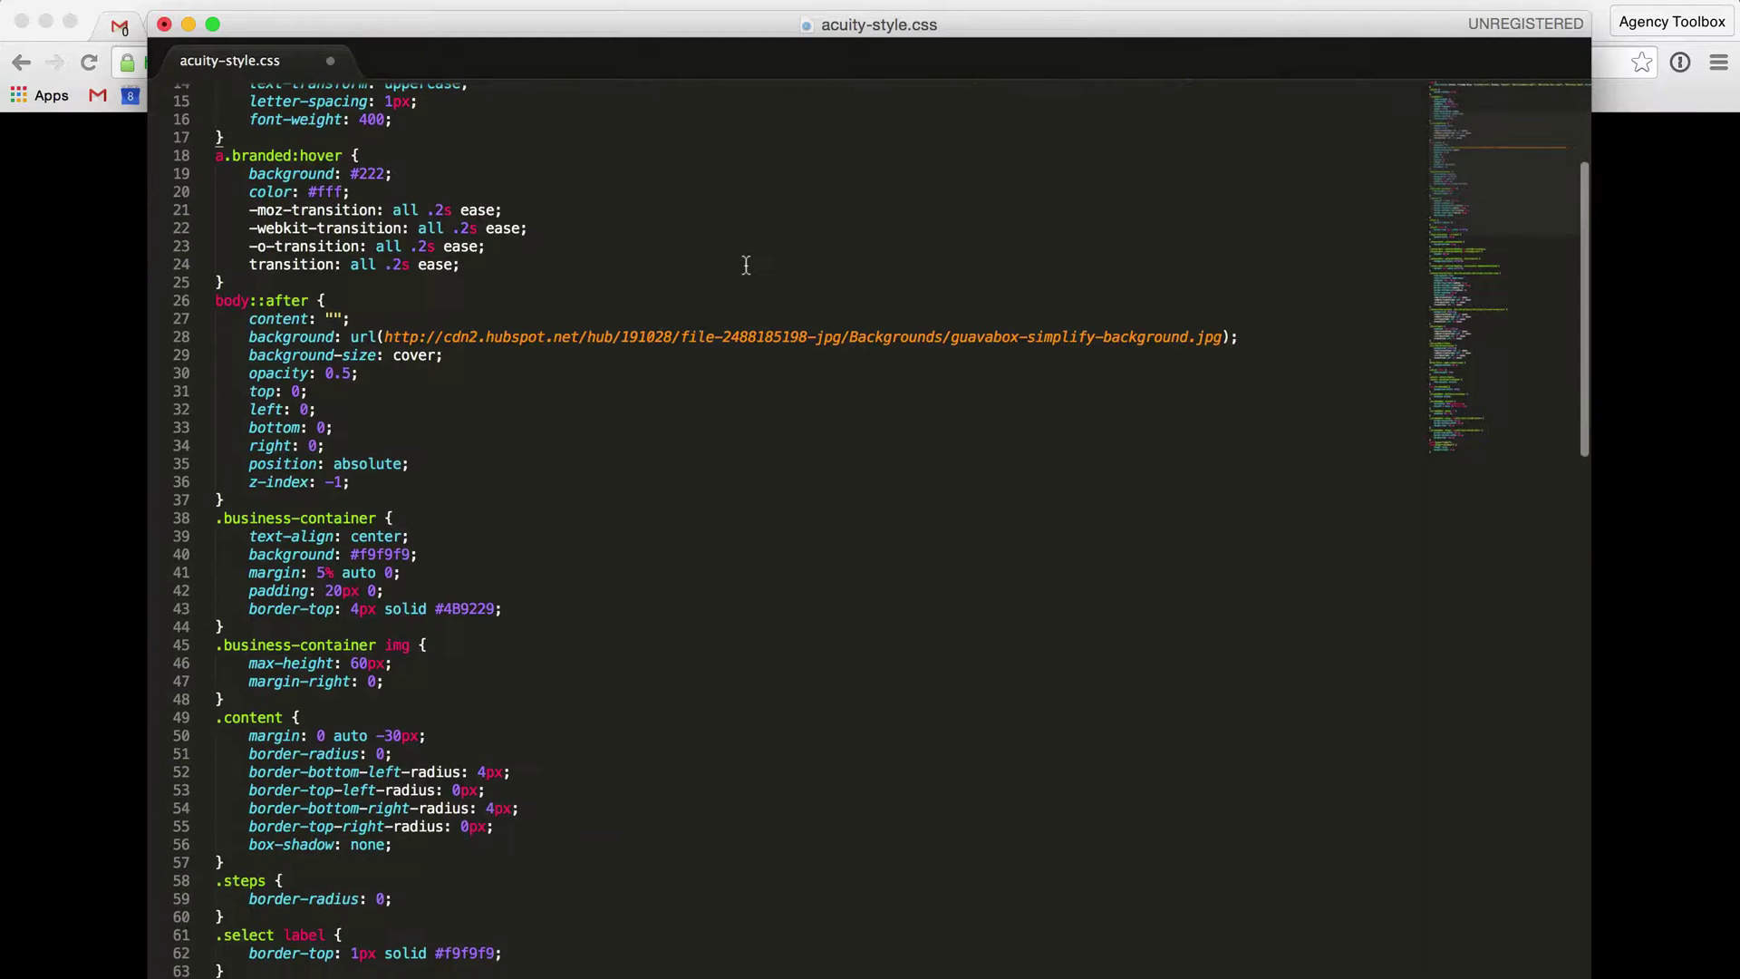
scroll(746, 265, "down", 8)
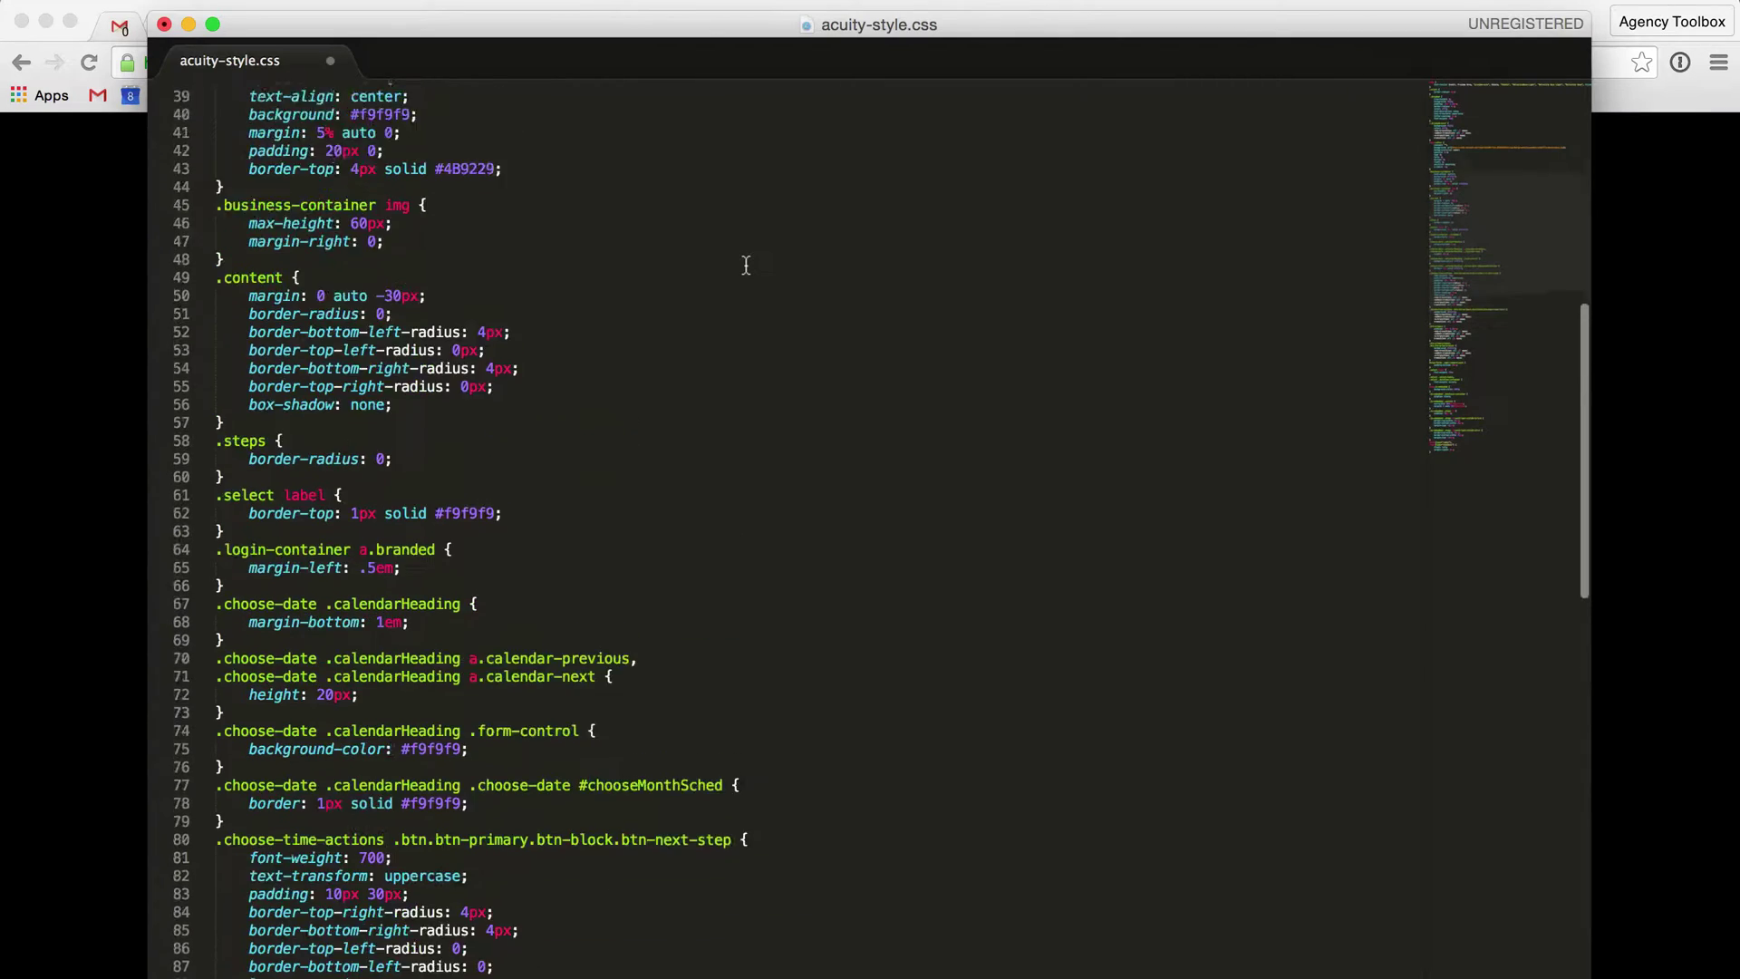
scroll(745, 265, "up", 4)
scroll(746, 264, "down", 10)
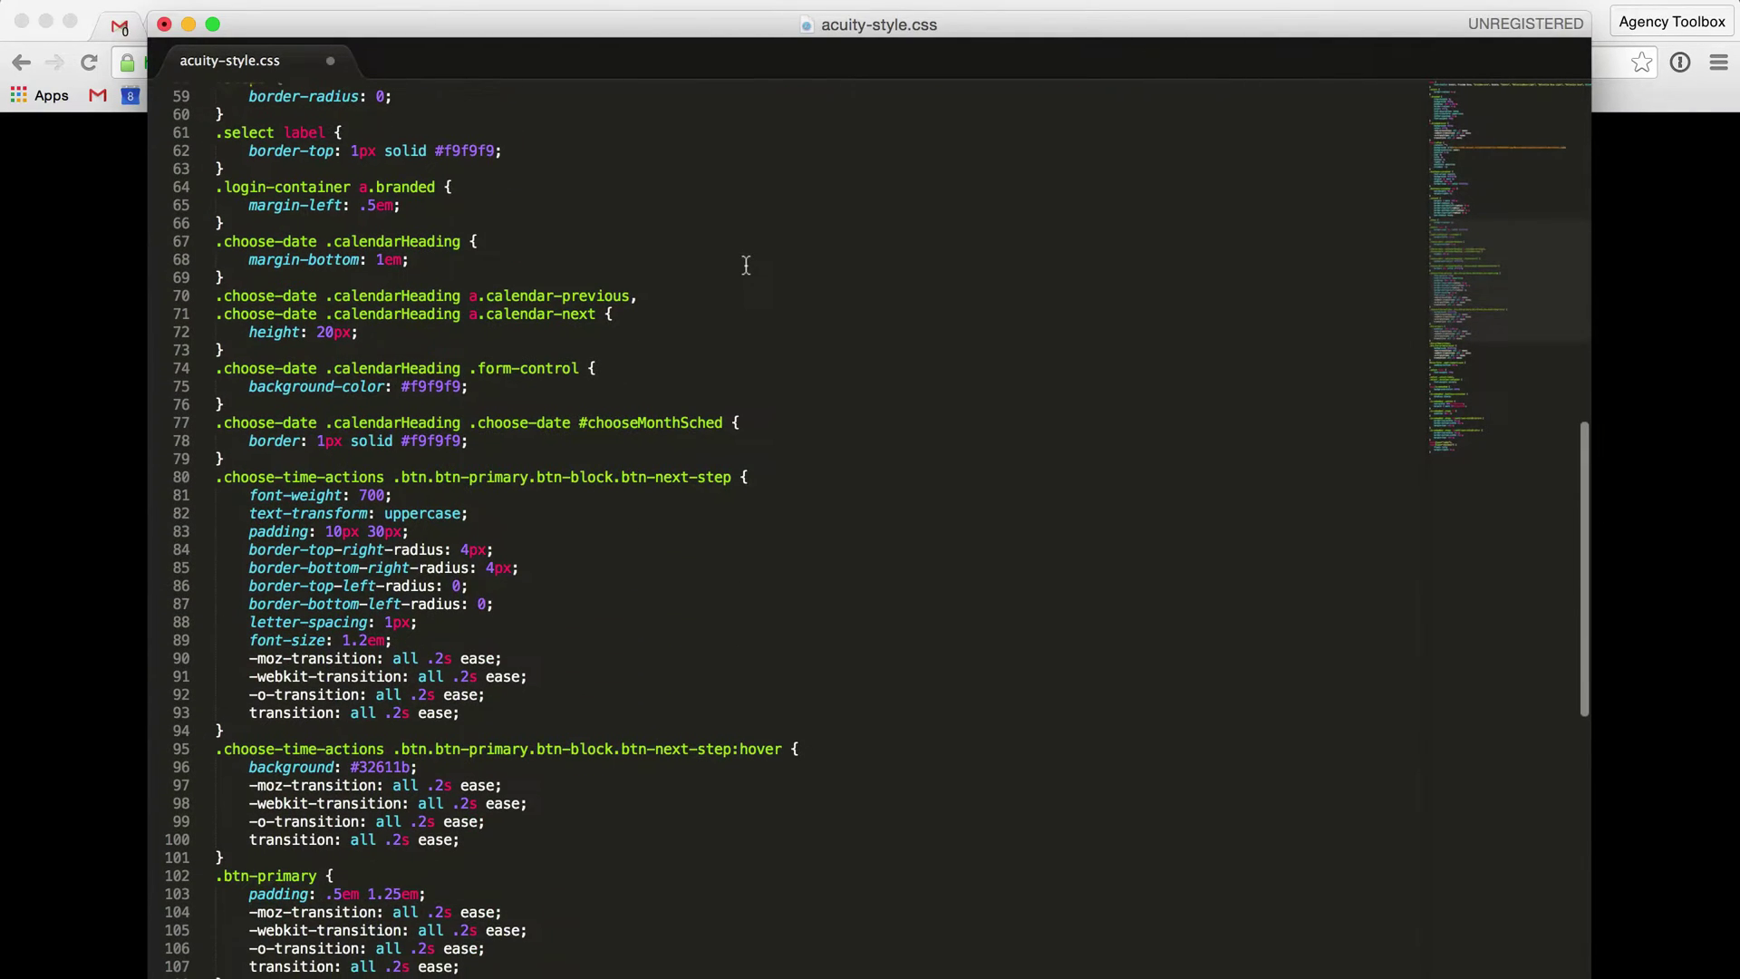
scroll(746, 265, "down", 14)
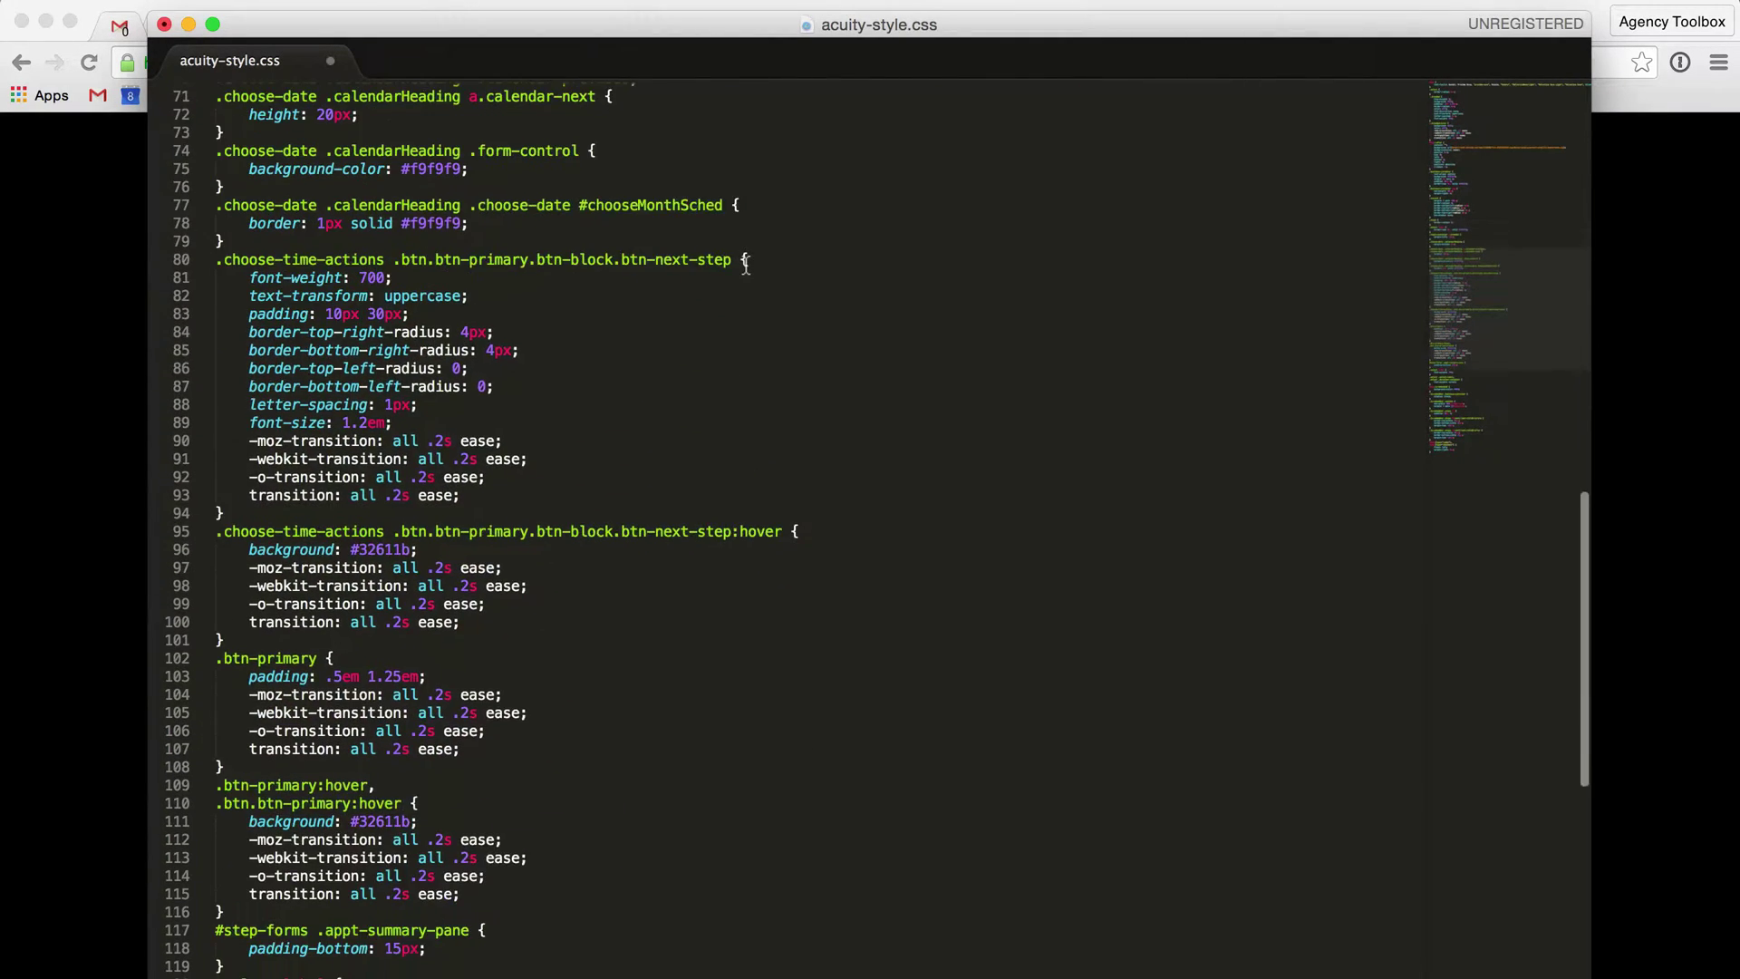
scroll(746, 265, "down", 2)
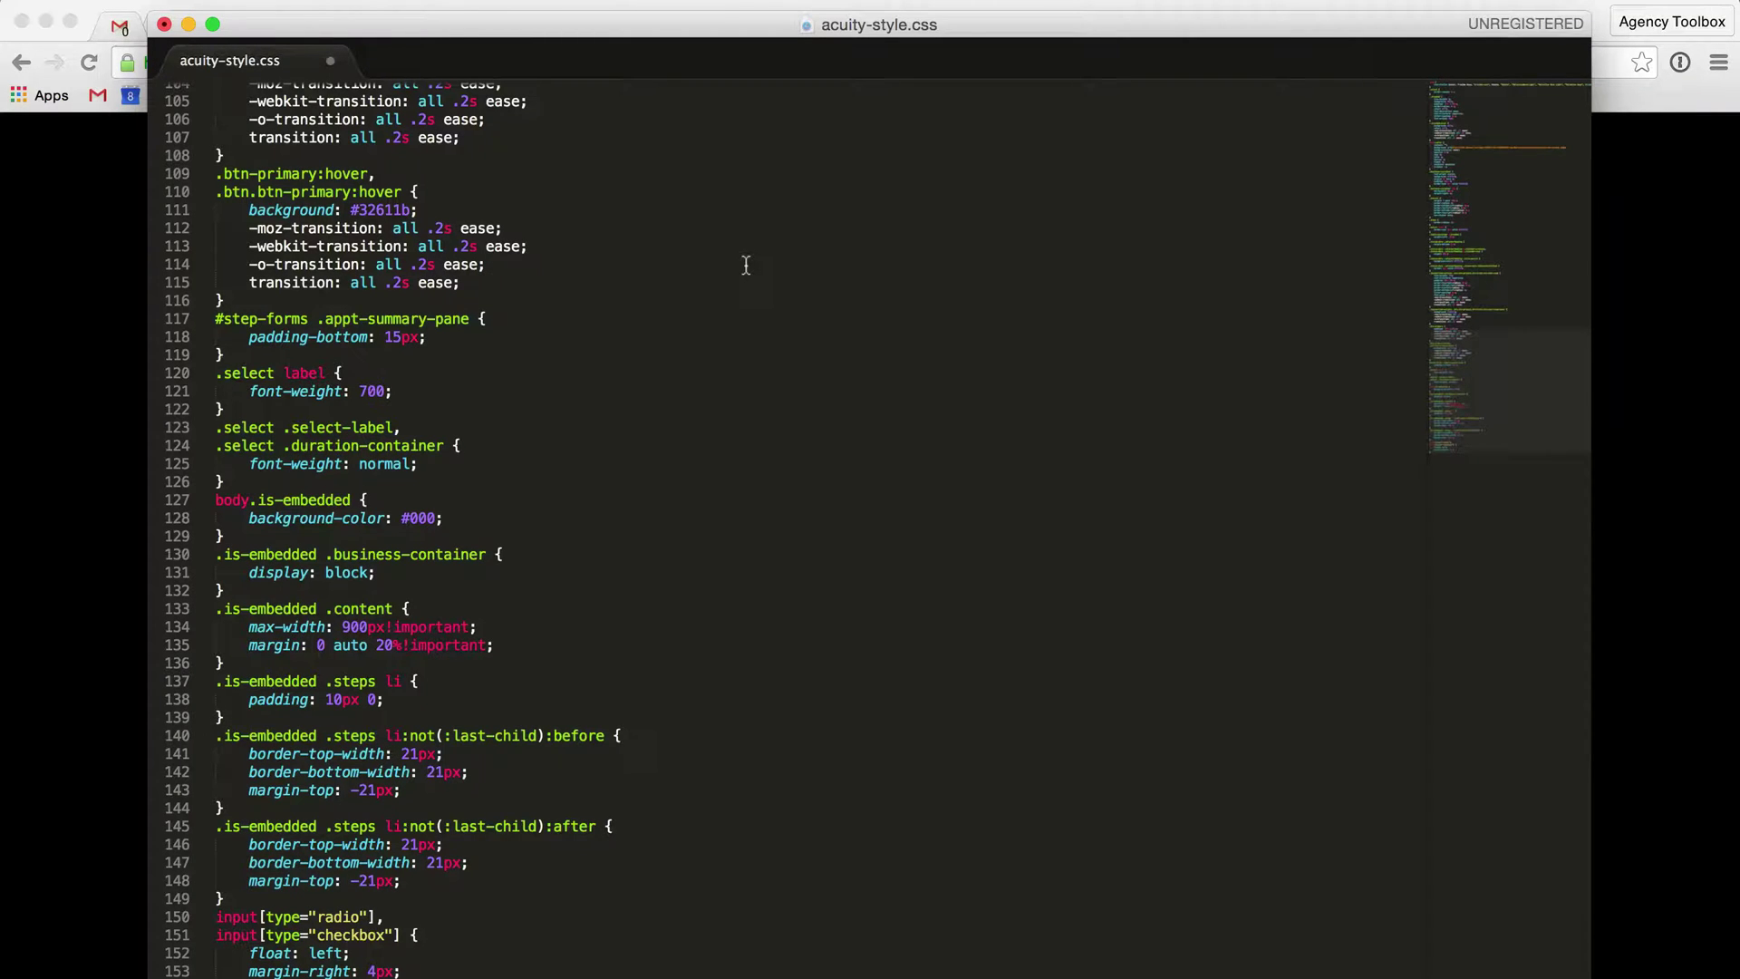
scroll(746, 264, "down", 1)
scroll(746, 265, "up", 20)
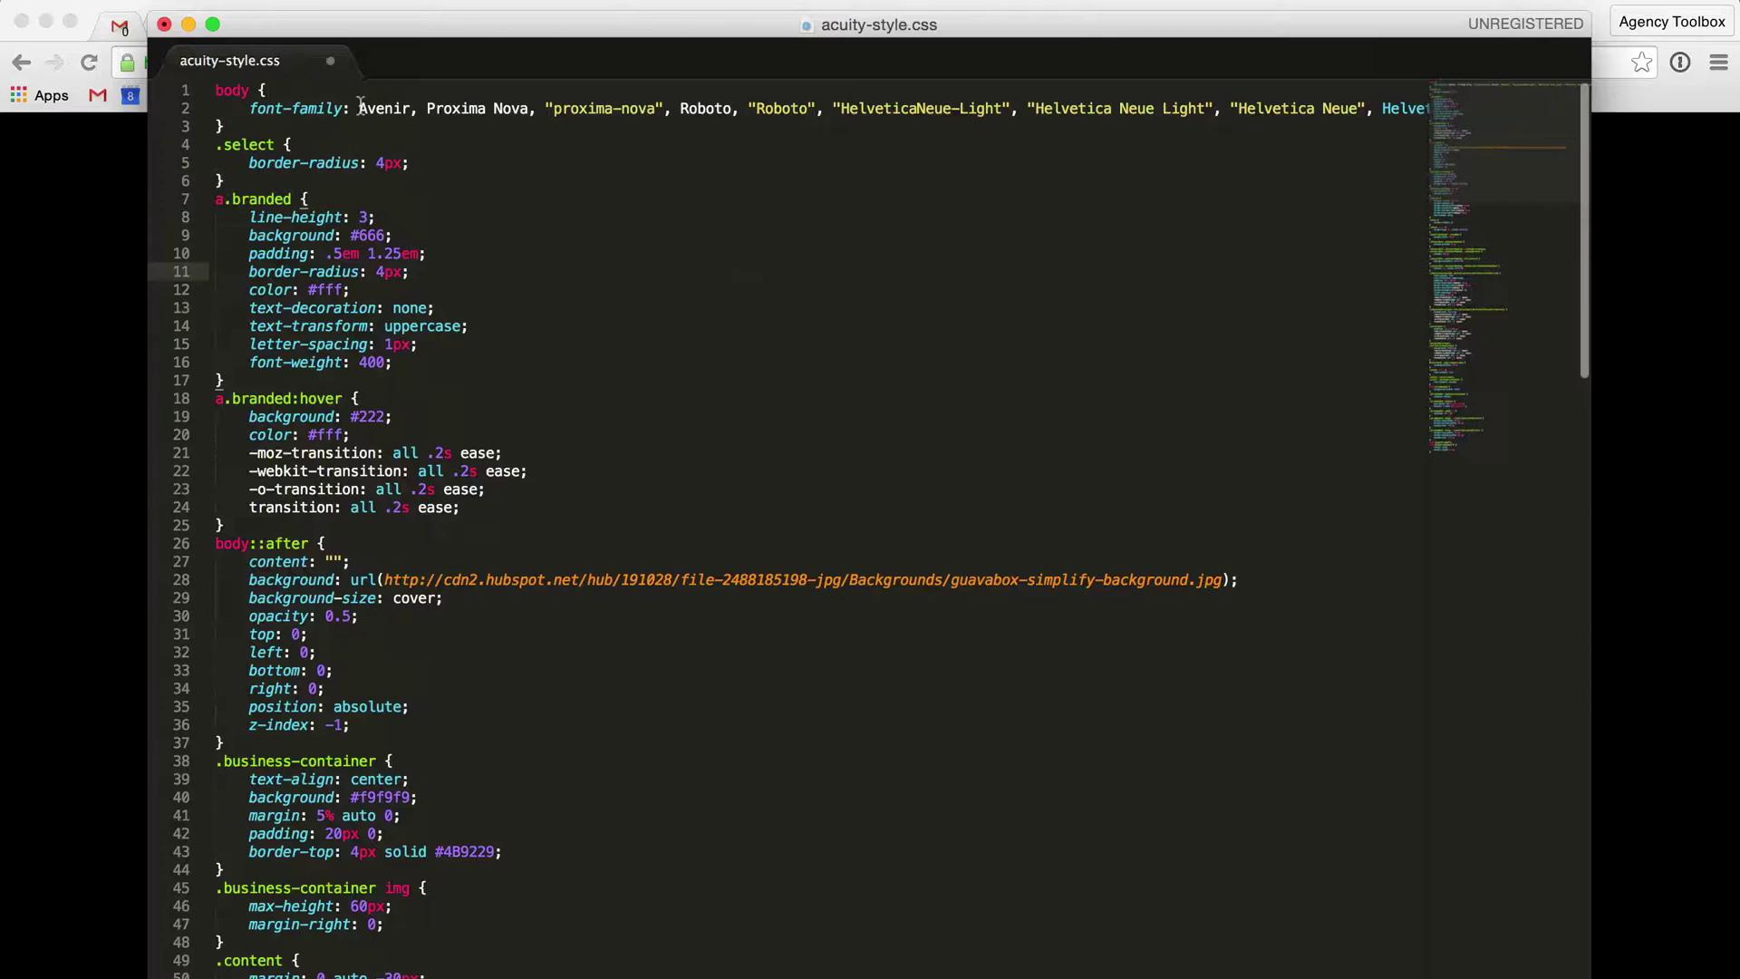
left_click(360, 108)
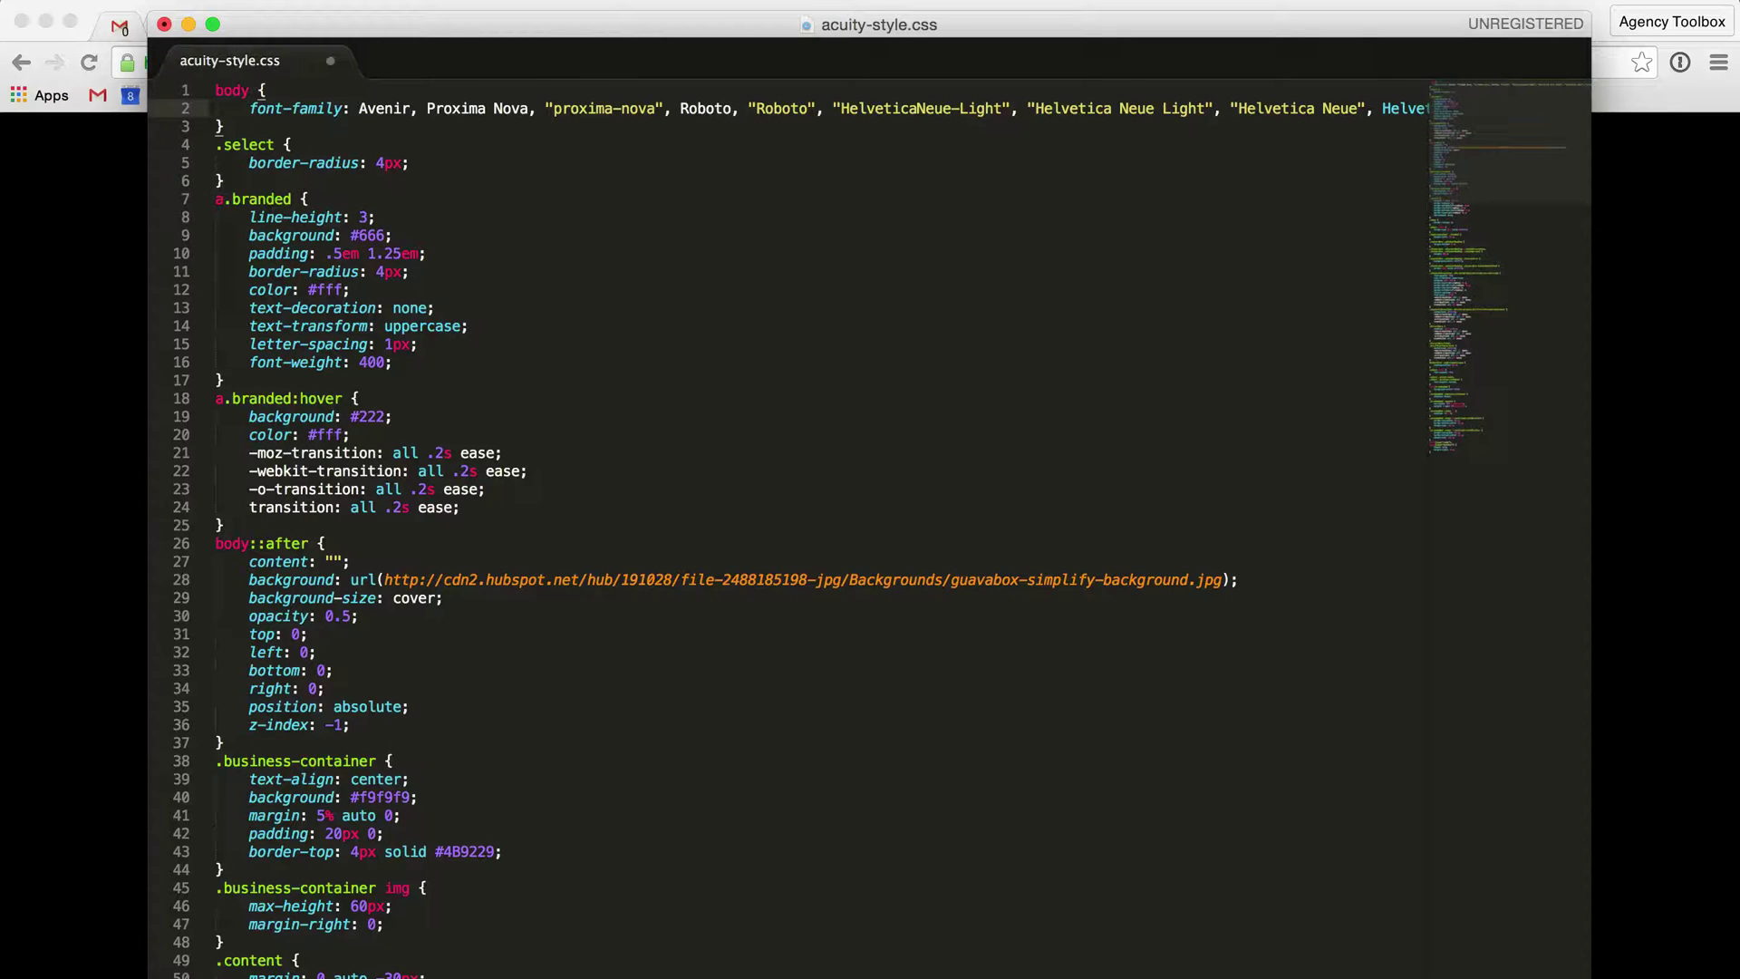
Set the body font-family in acuity-style.css to 'Georgia, serif' and return to the booking page
key("End")
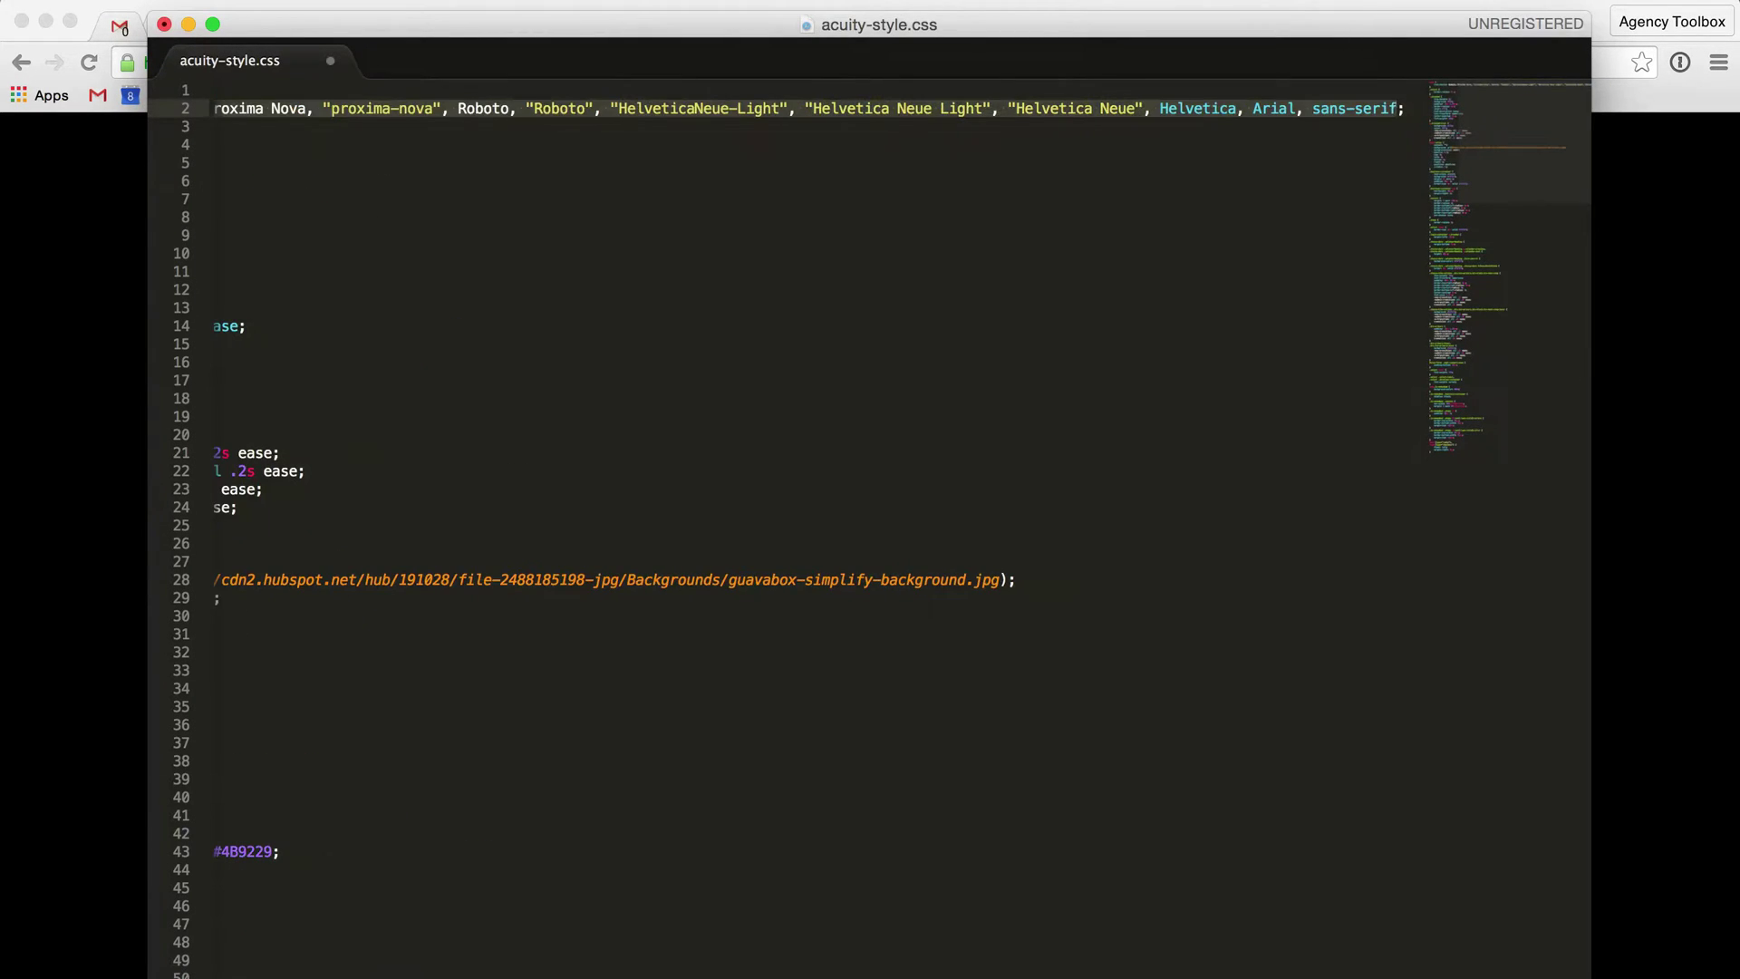
type("Georgia, sa;")
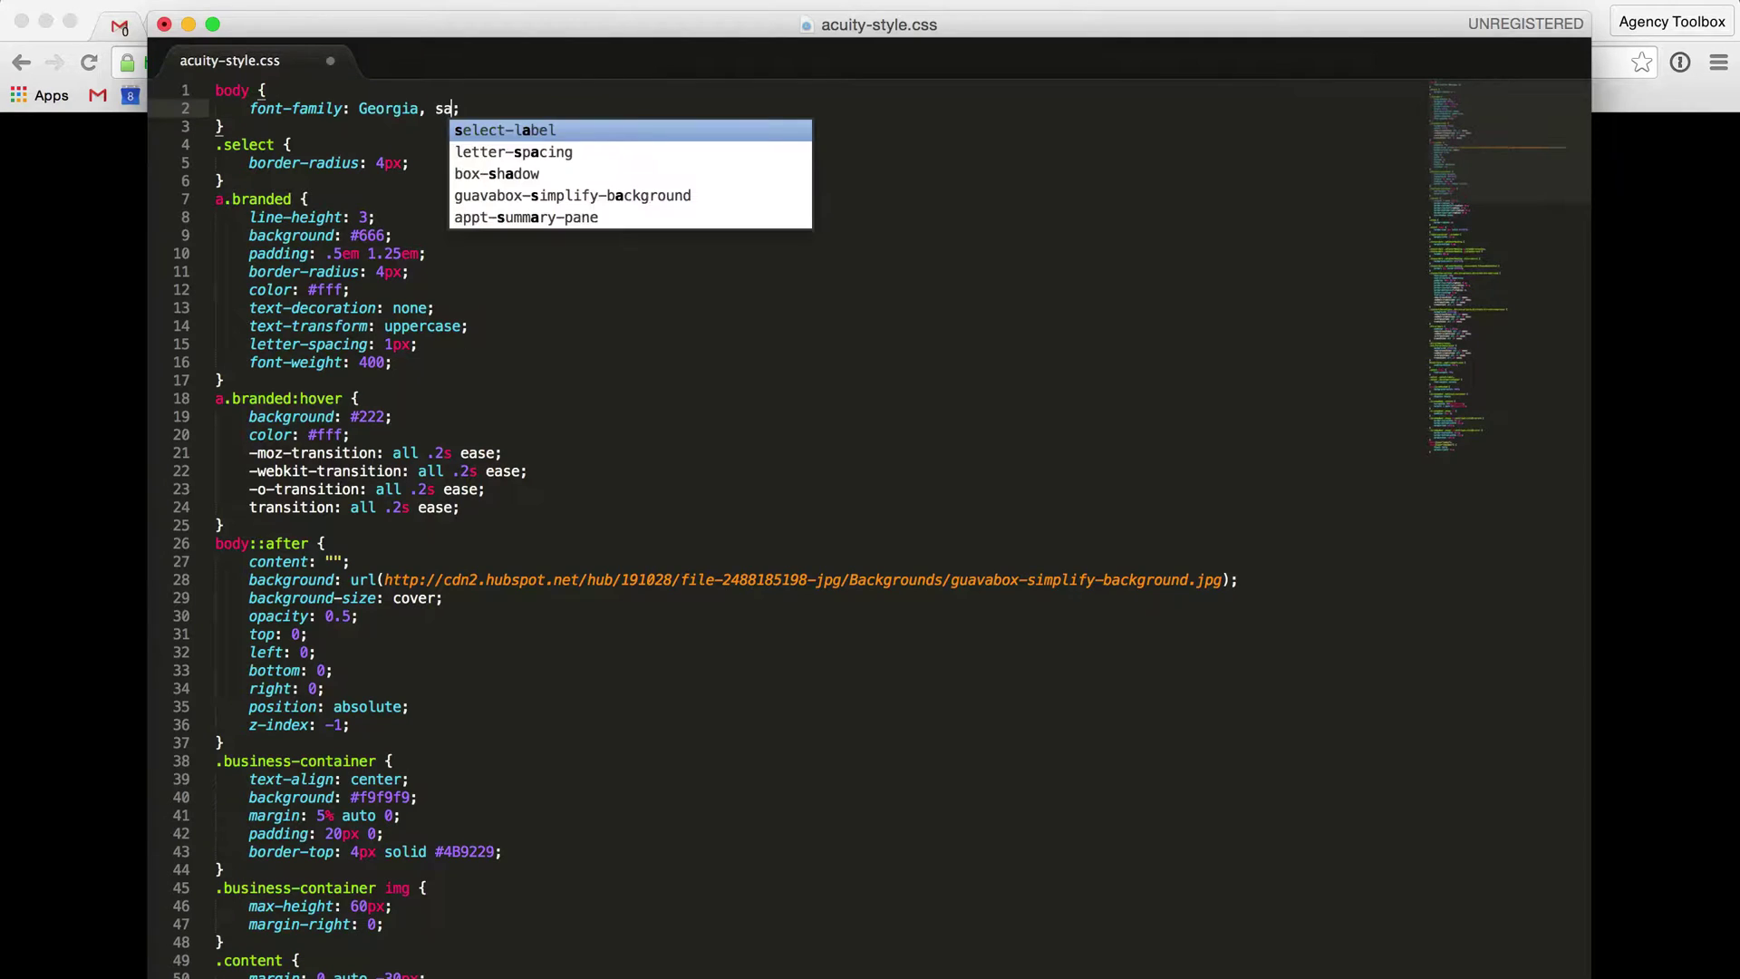
key("BackSpace")
type("erif")
key("Down")
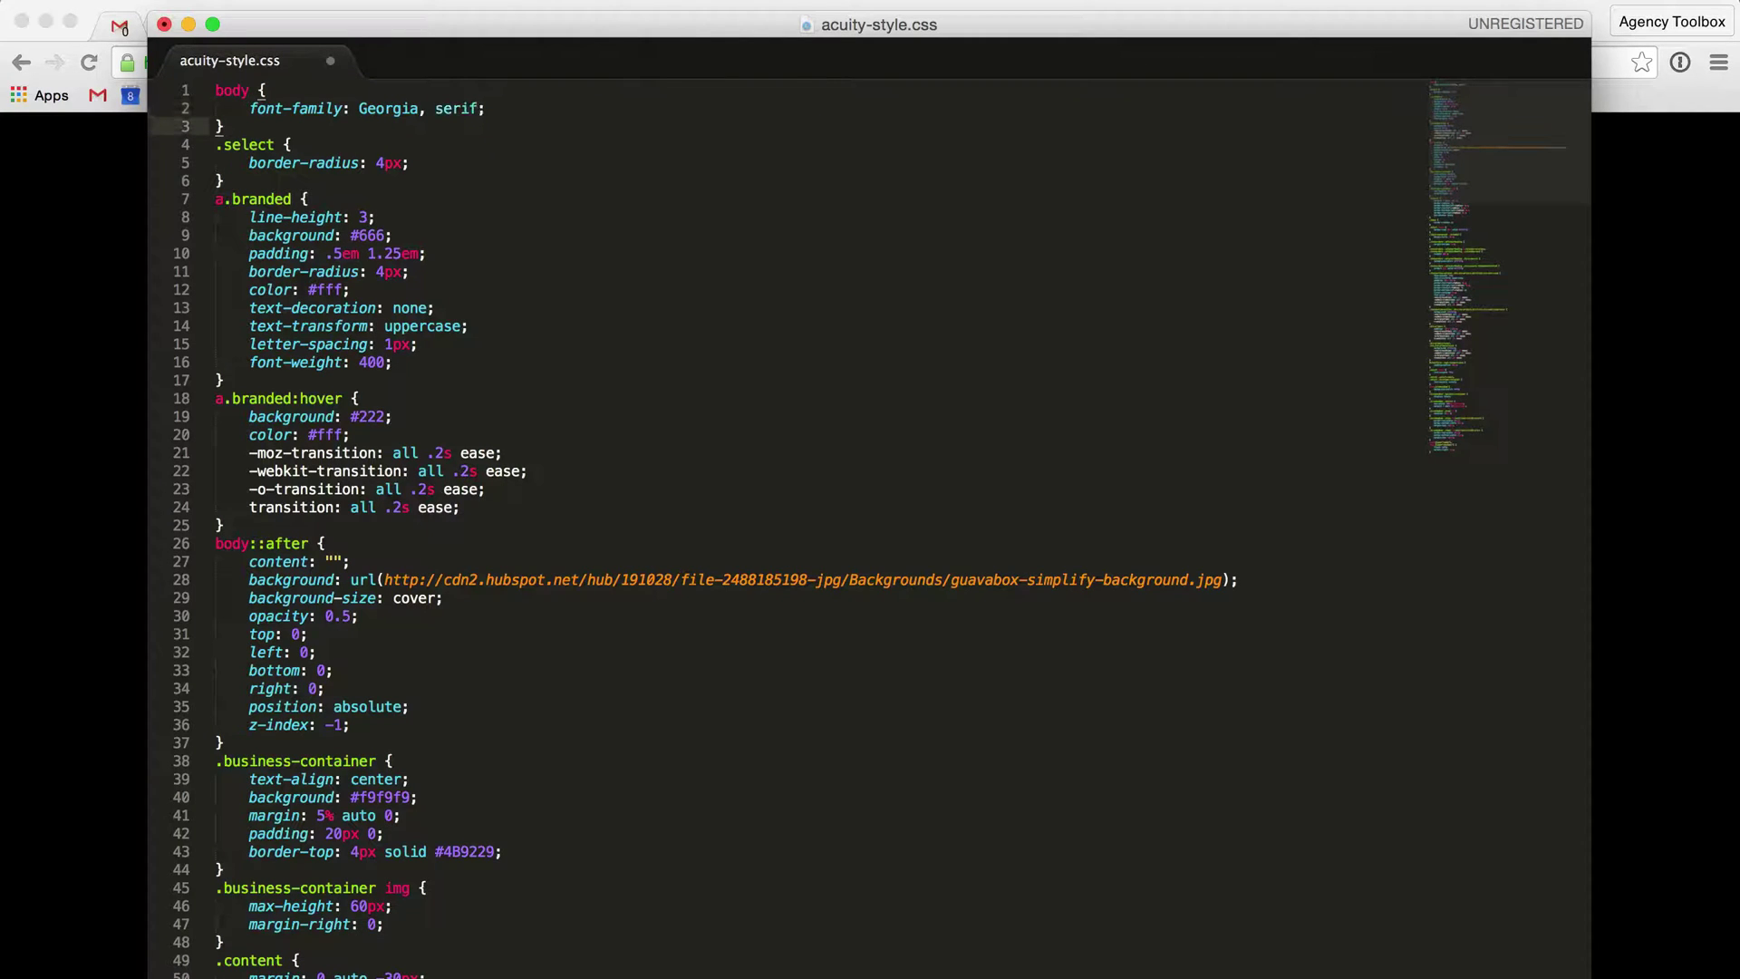
scroll(373, 358, "down", 6)
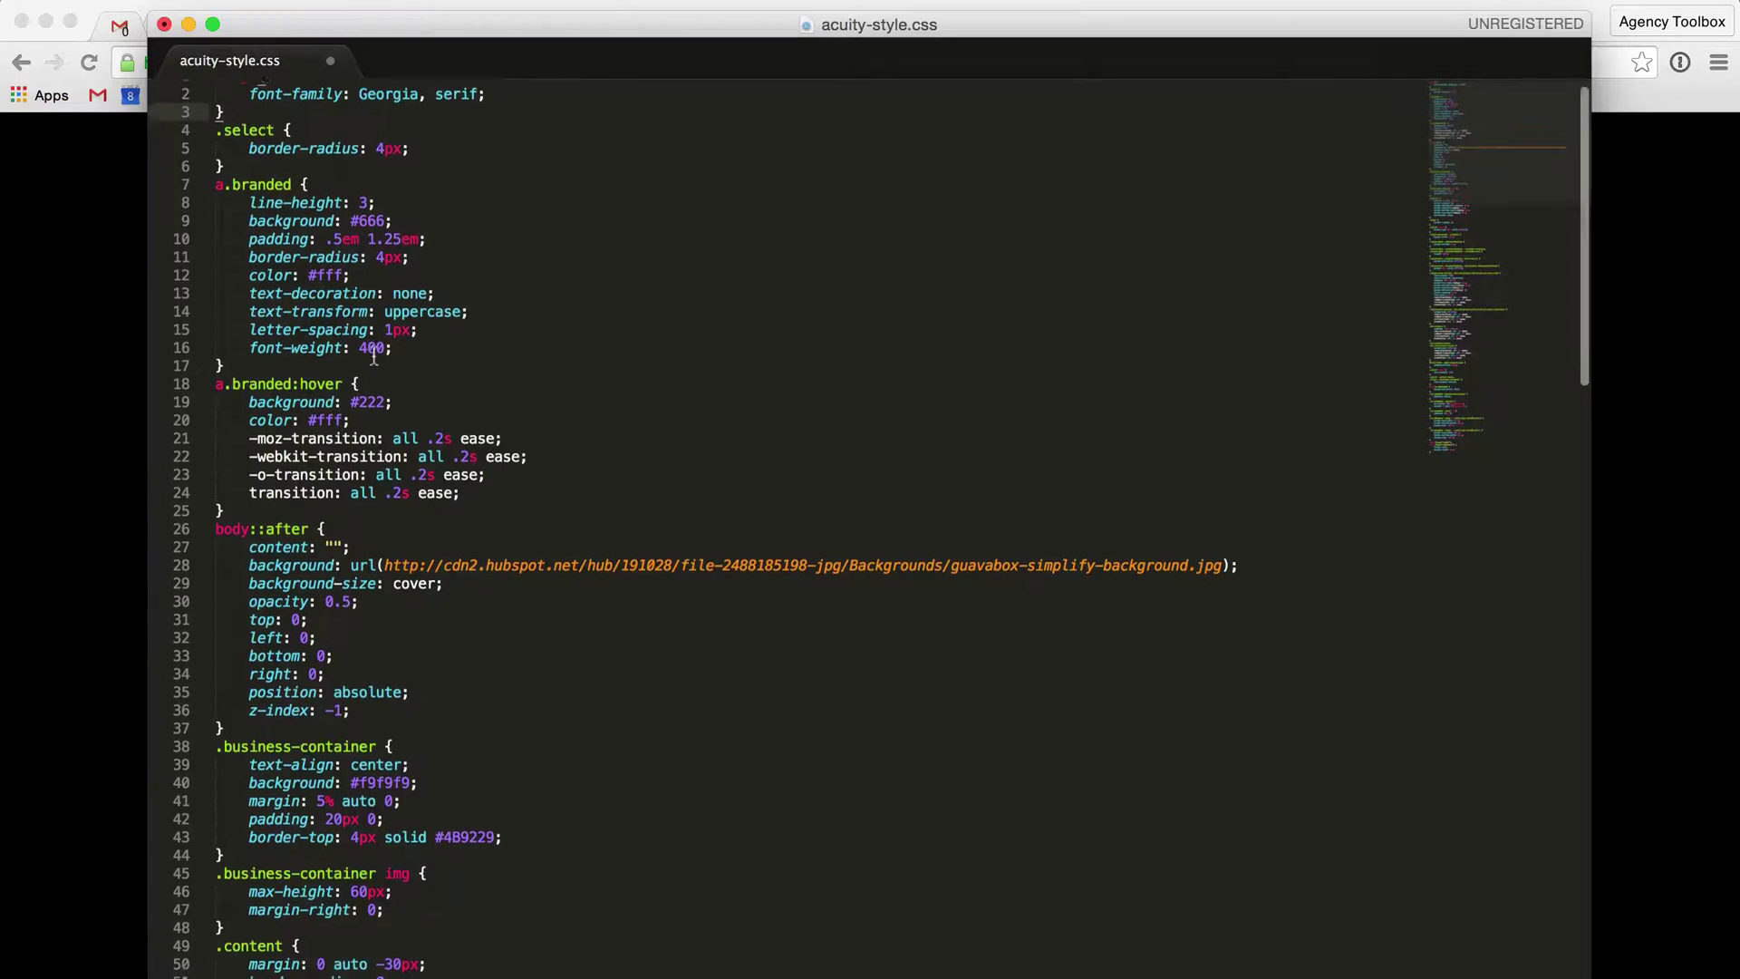
scroll(373, 356, "down", 20)
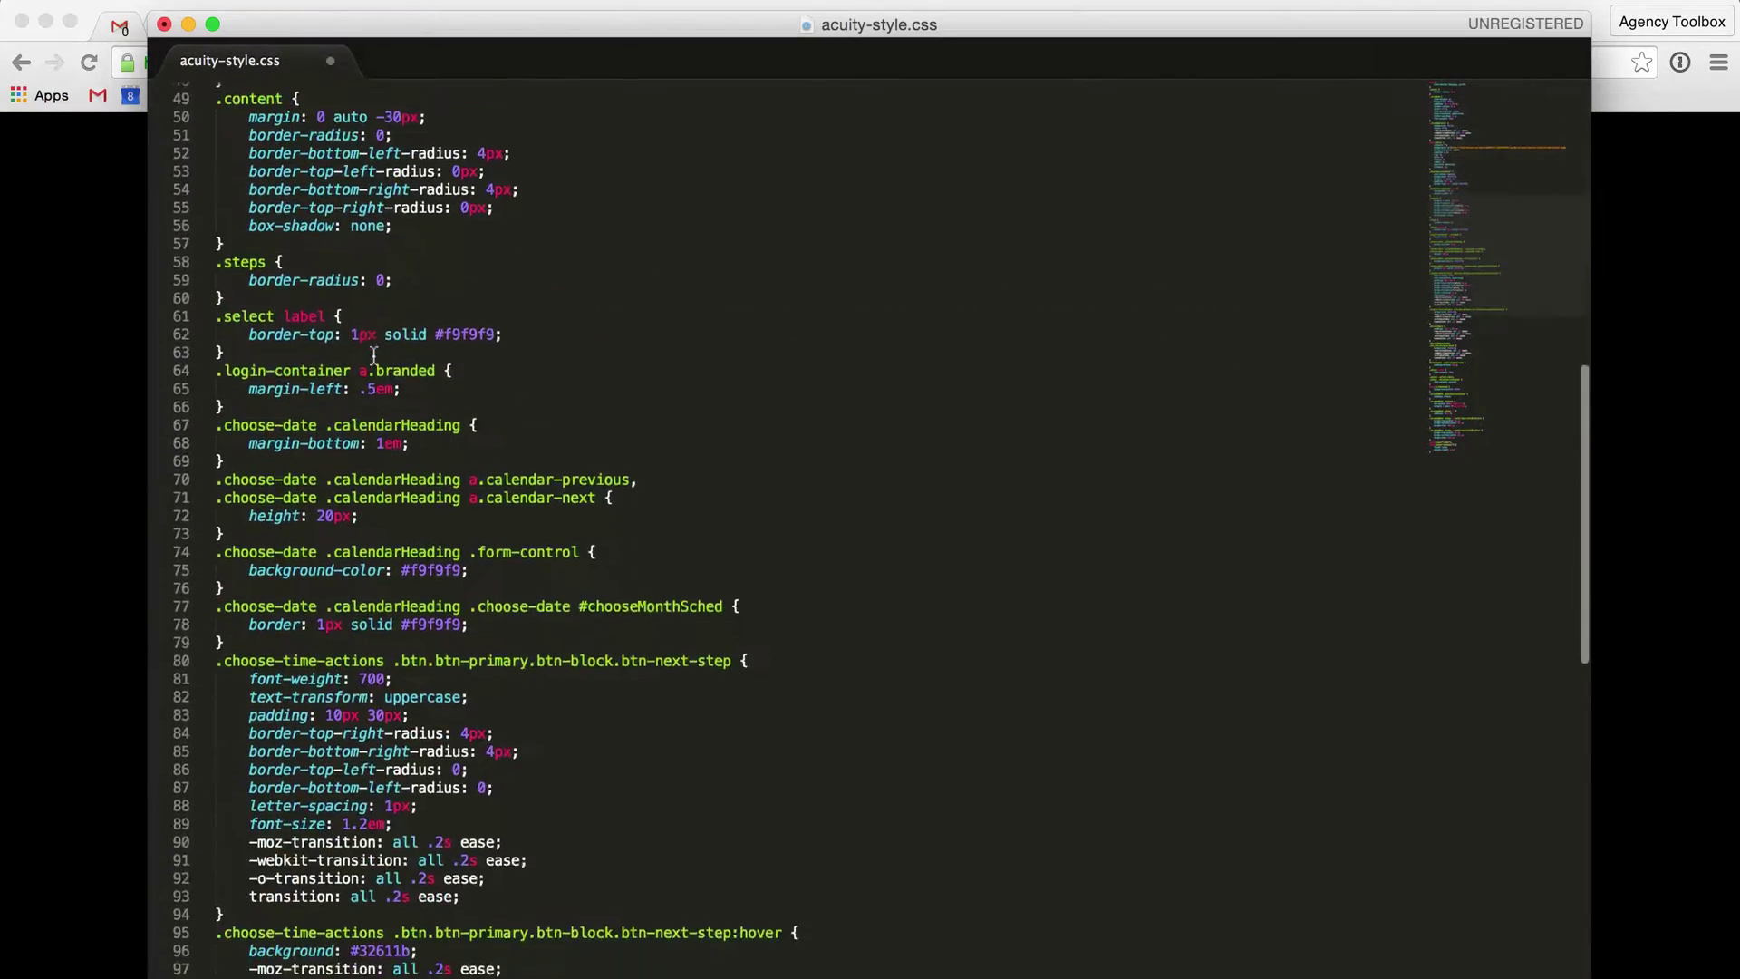
scroll(374, 356, "up", 20)
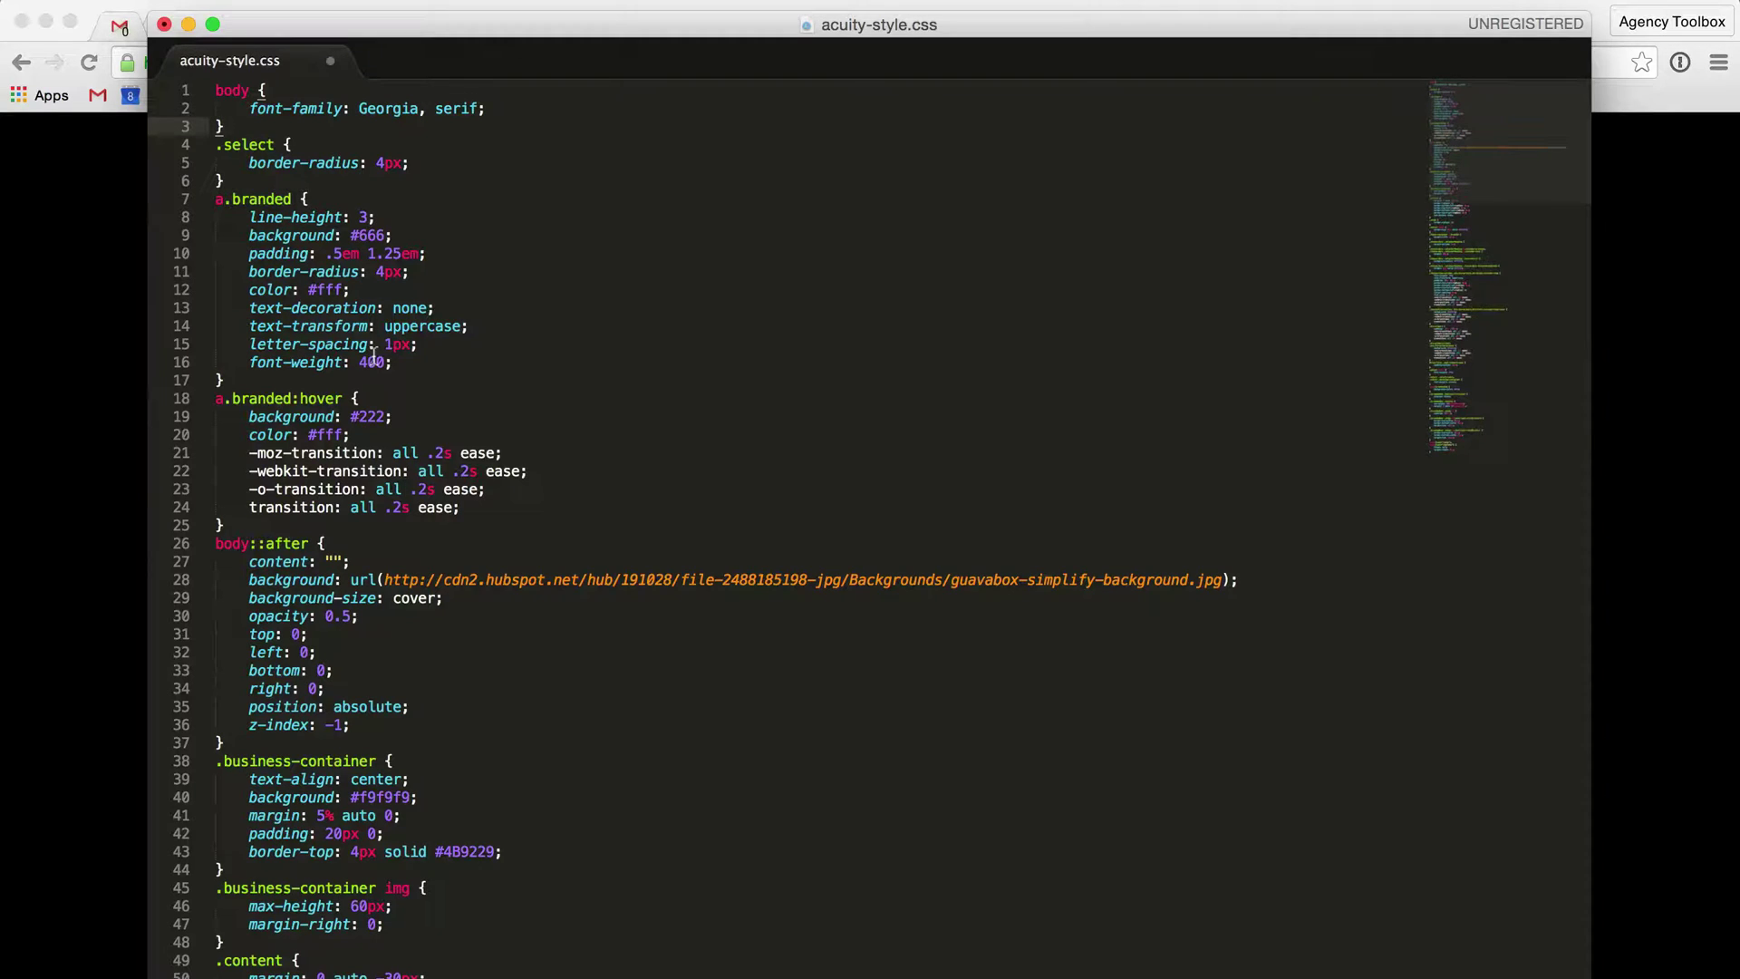
key("super+Tab")
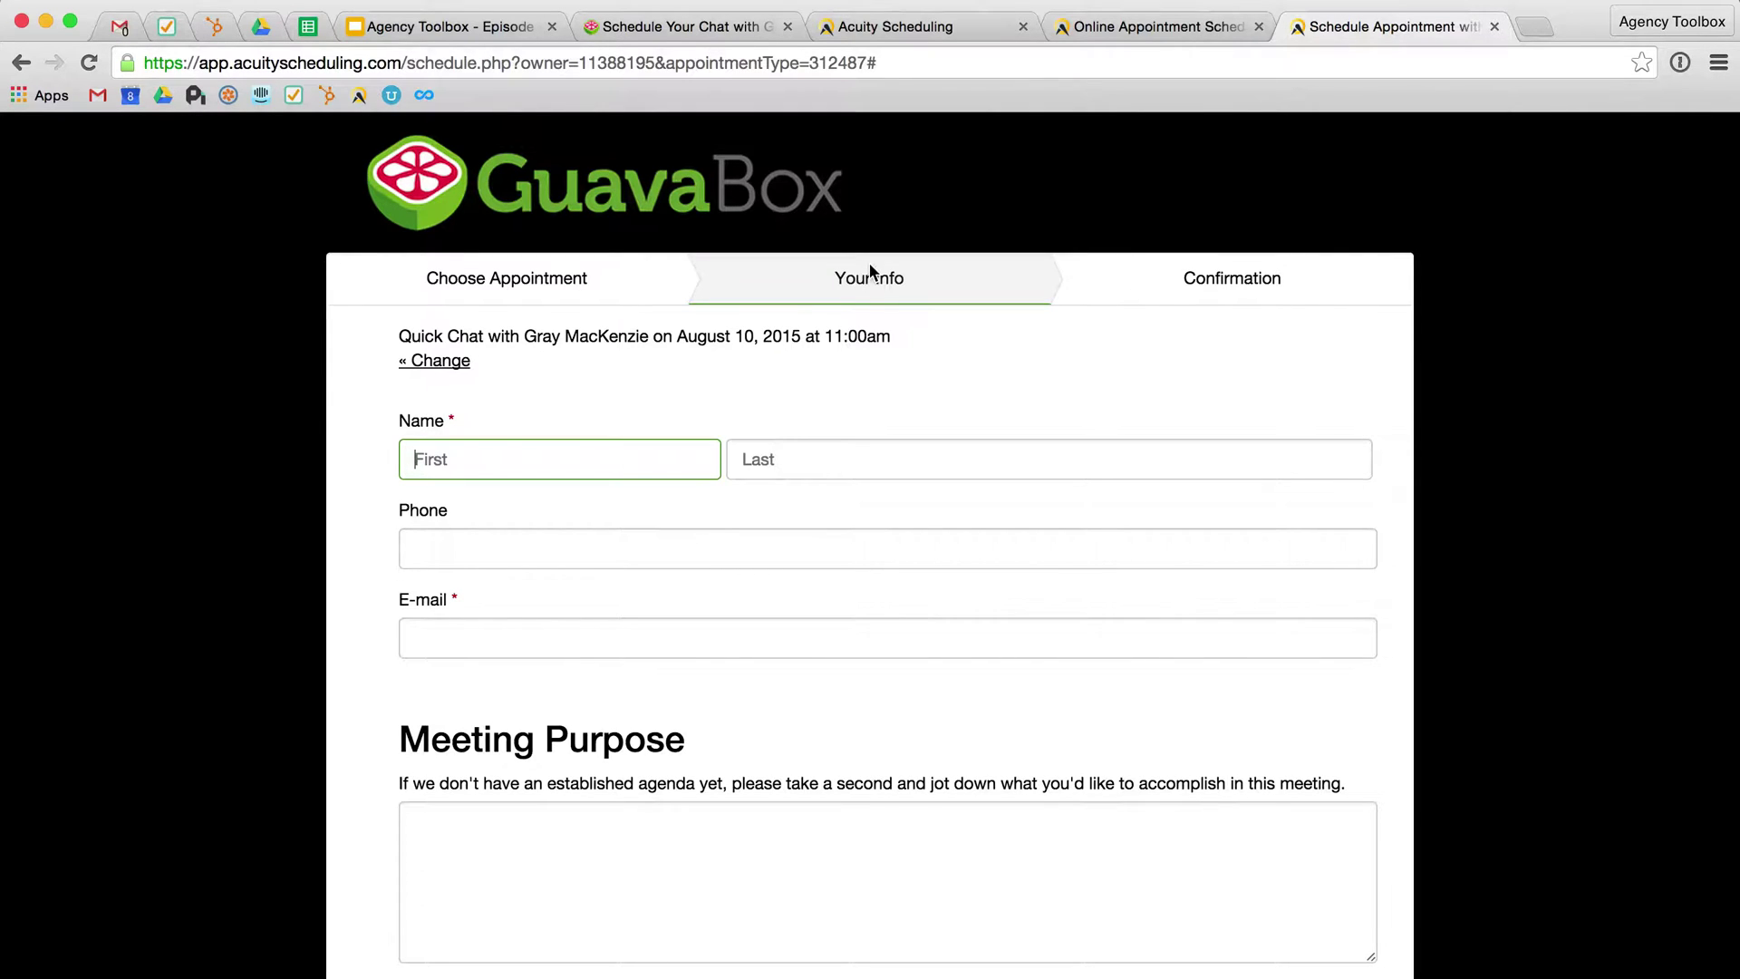
Inspect the Your Info step in developer tools and dock them below the page
right_click(868, 271)
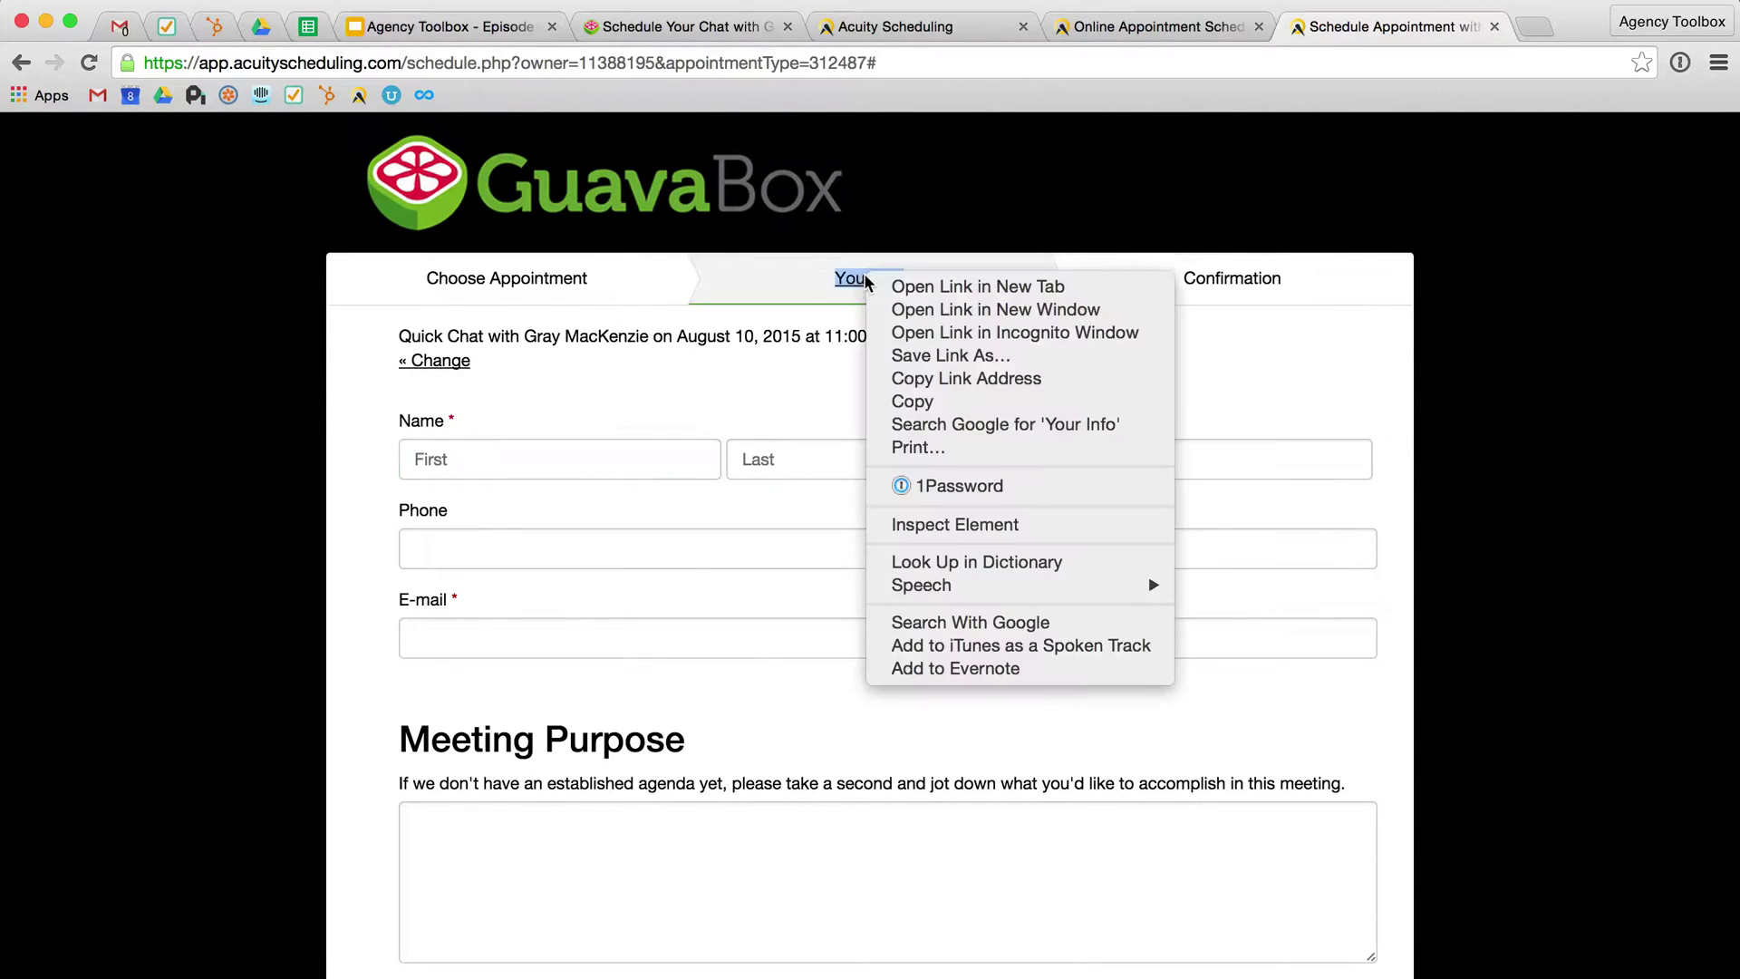
left_click(949, 525)
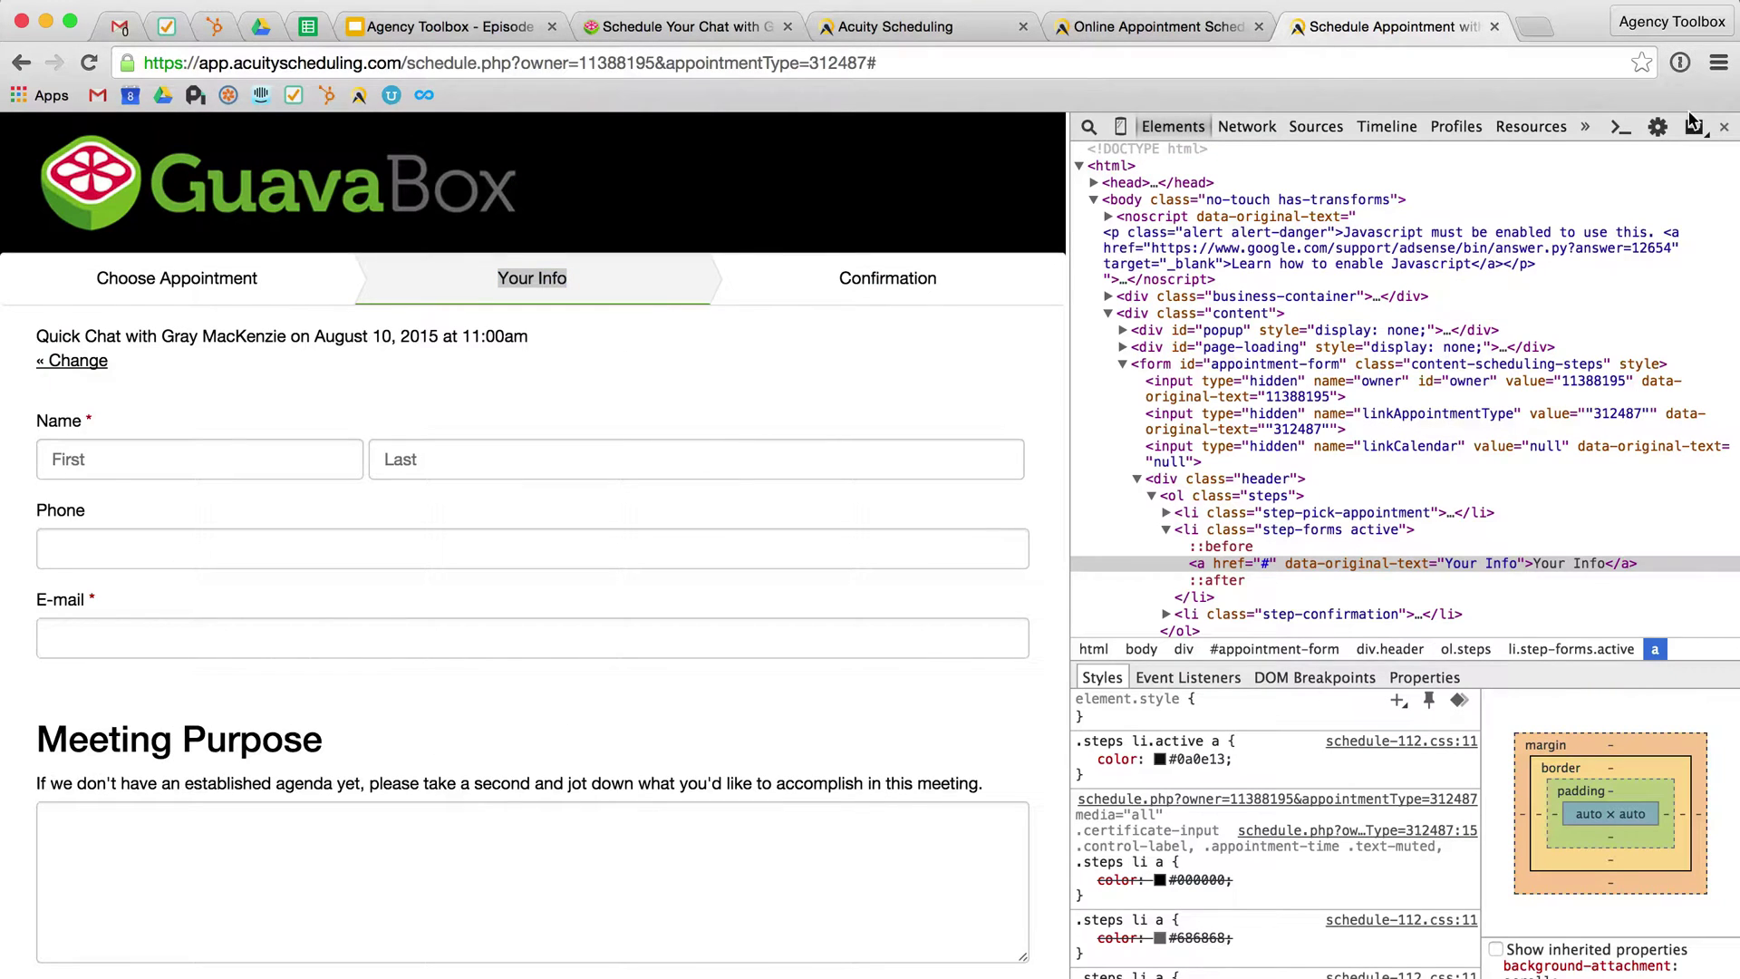
left_click(1694, 126)
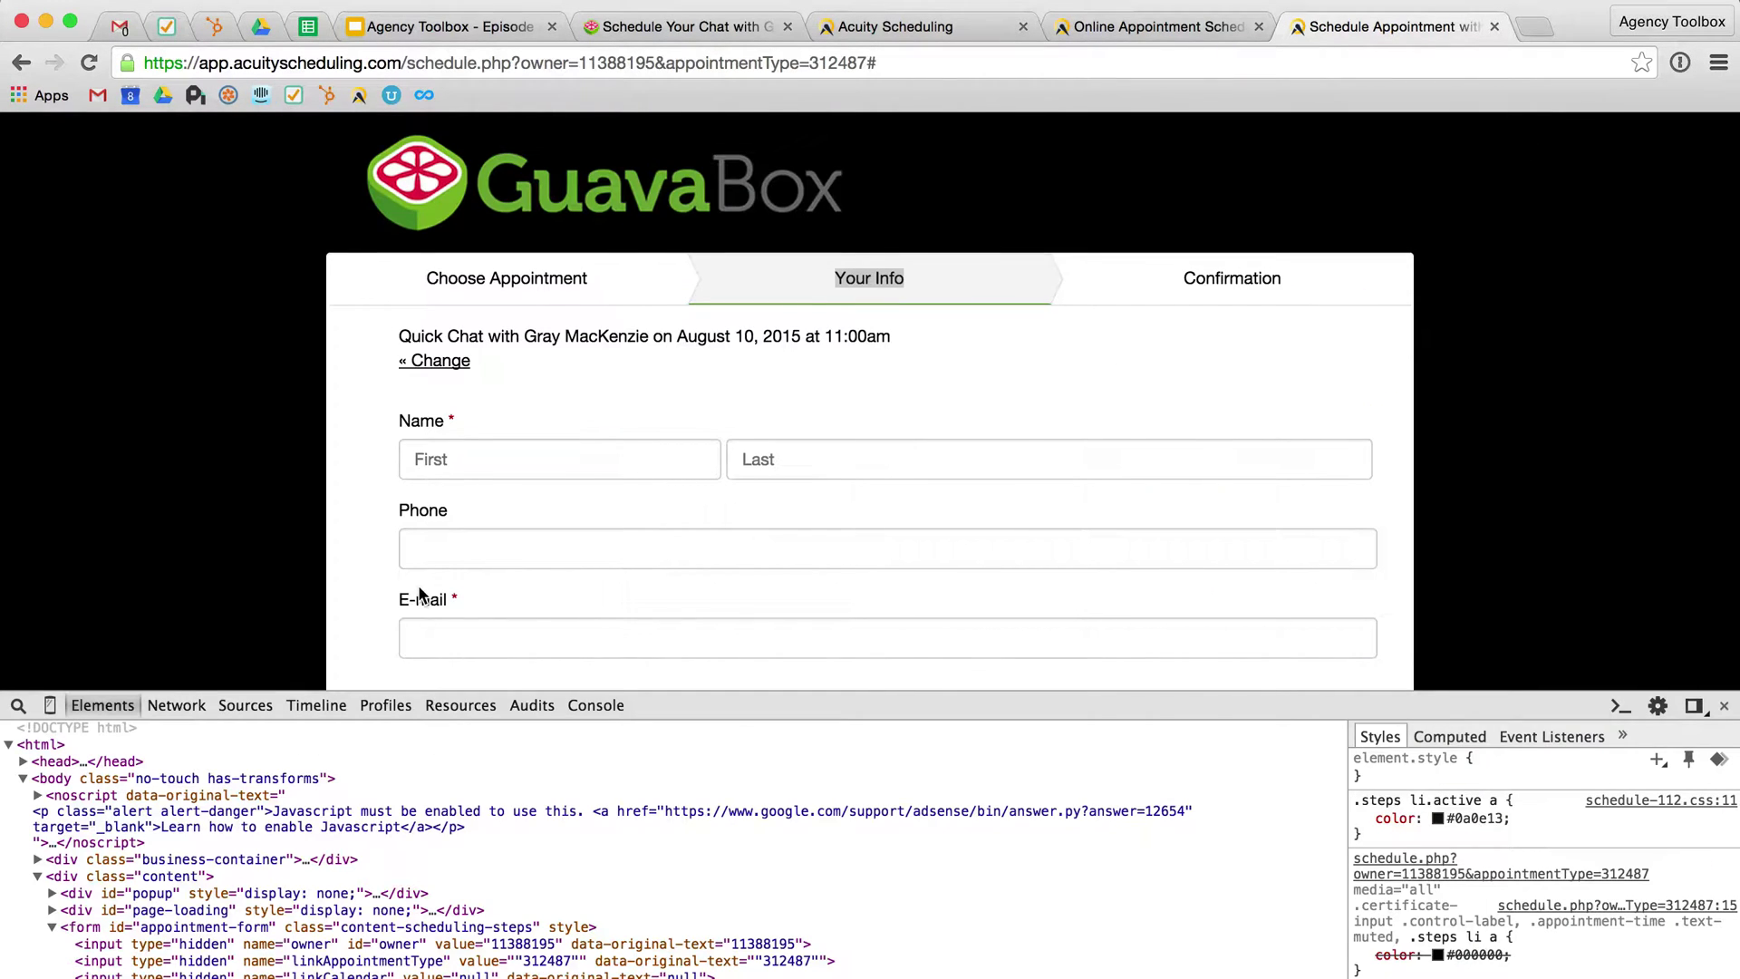
scroll(420, 594, "down", 3)
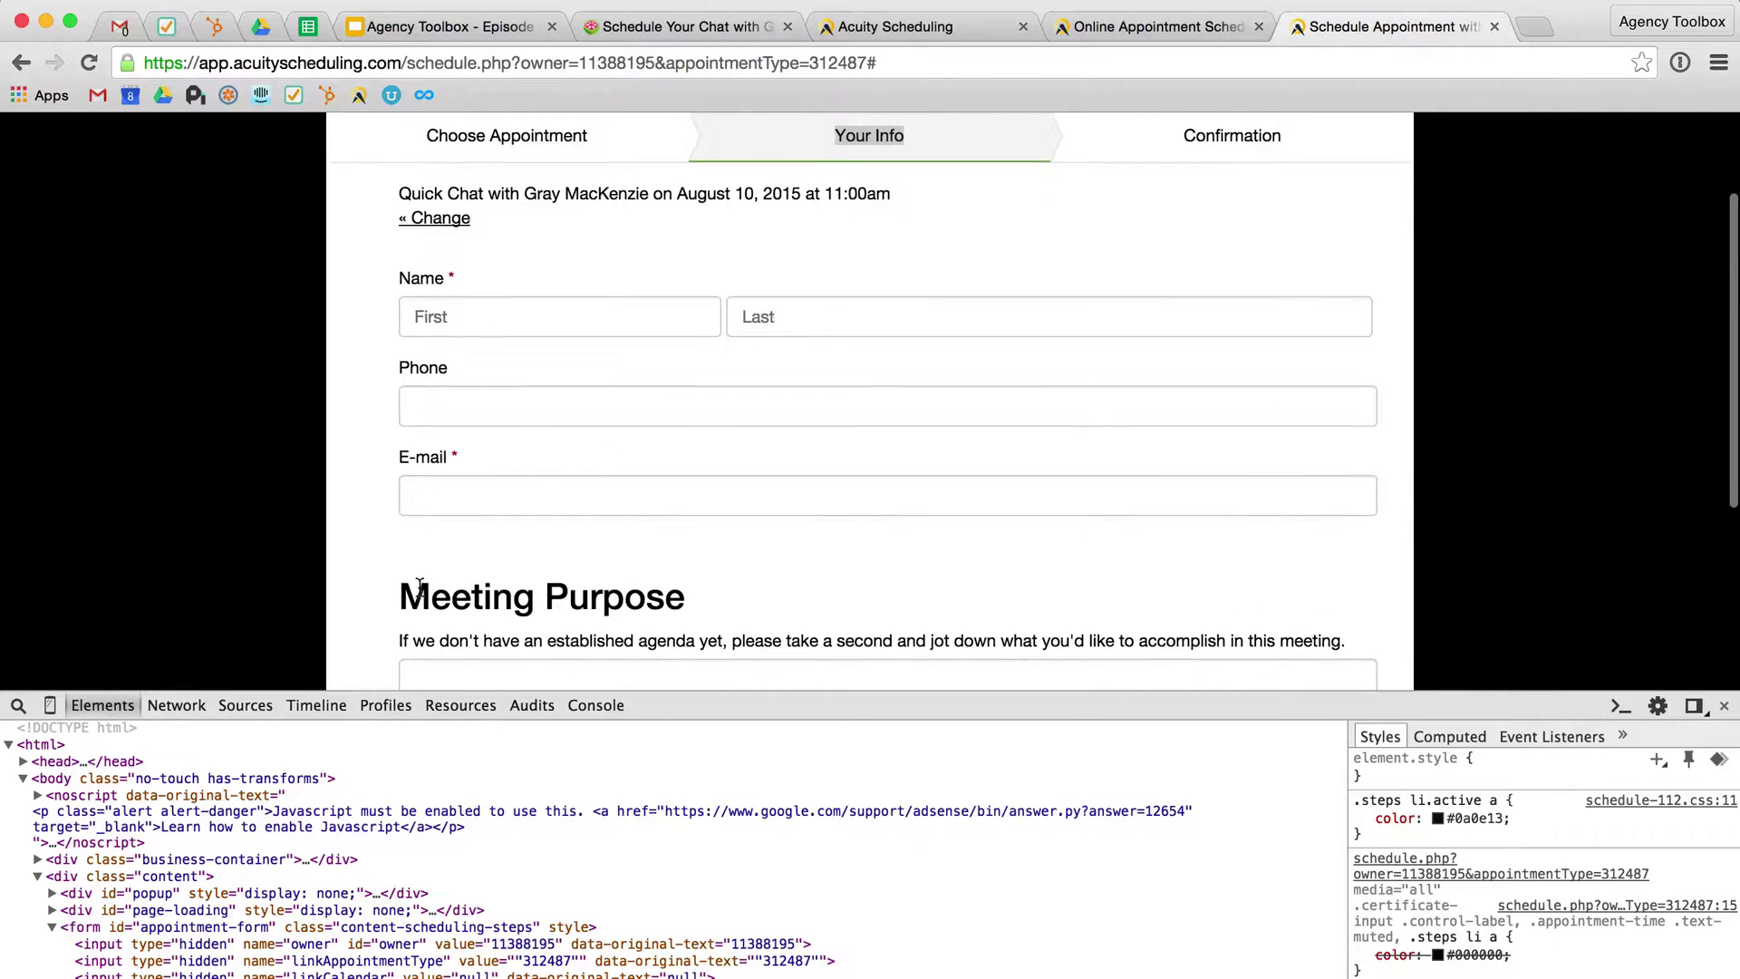
scroll(420, 585, "up", 1)
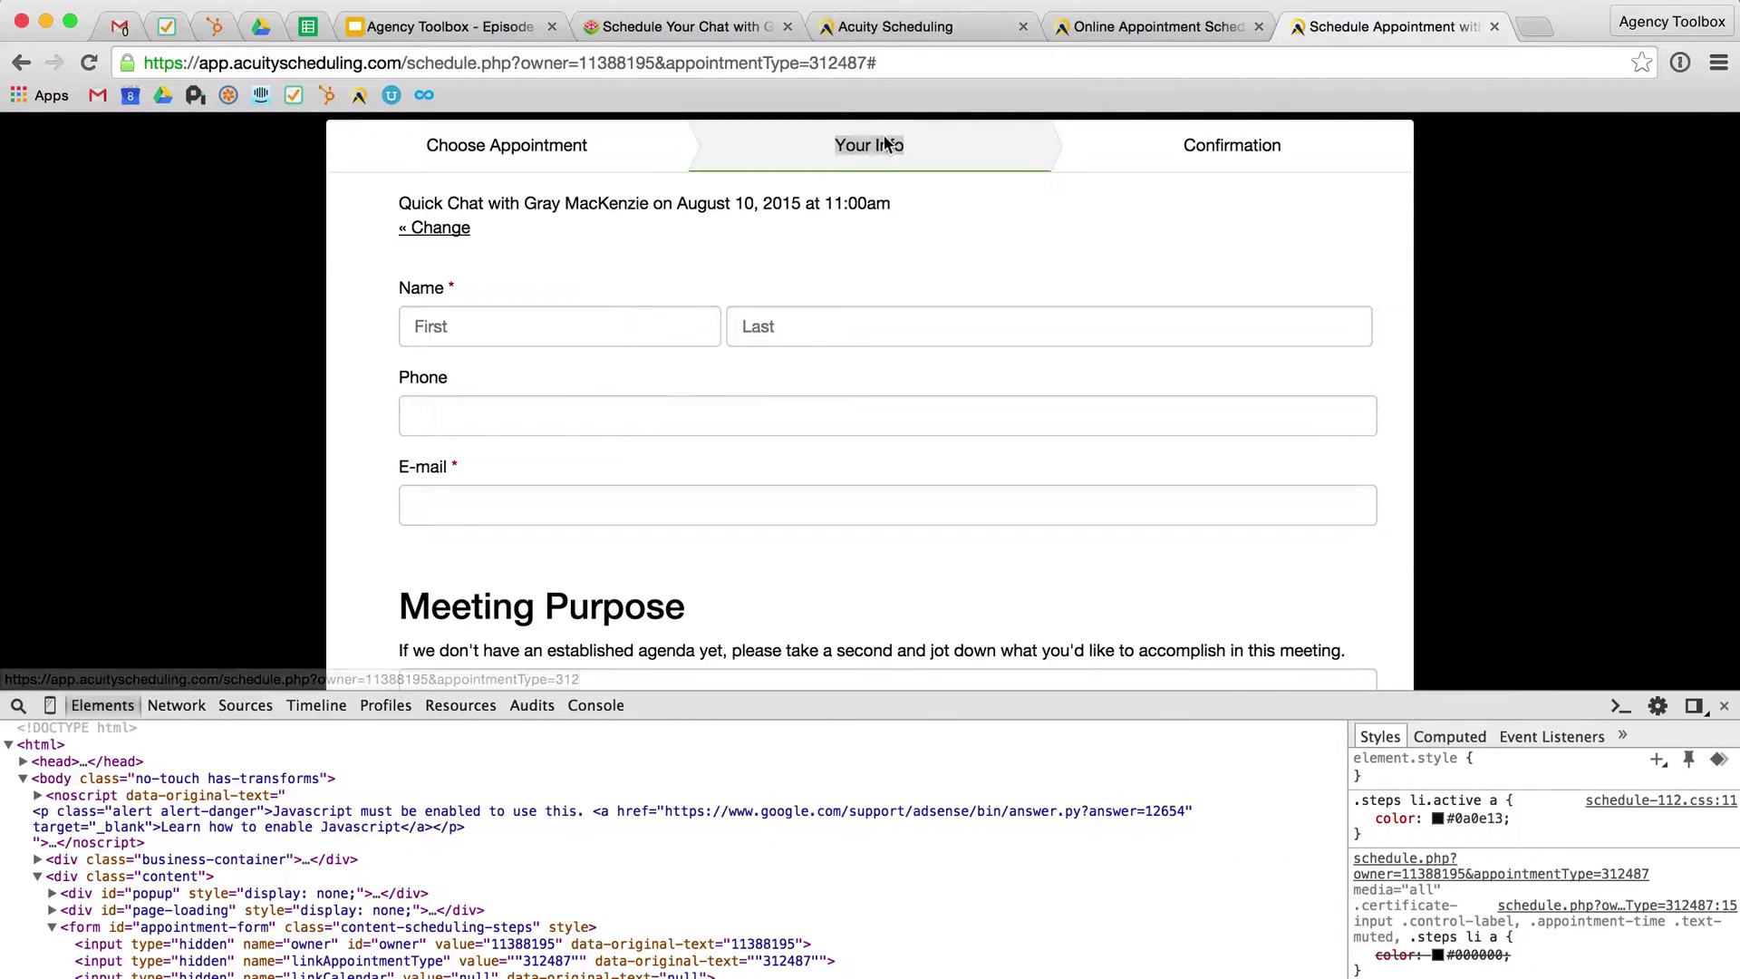
scroll(881, 147, "up", 3)
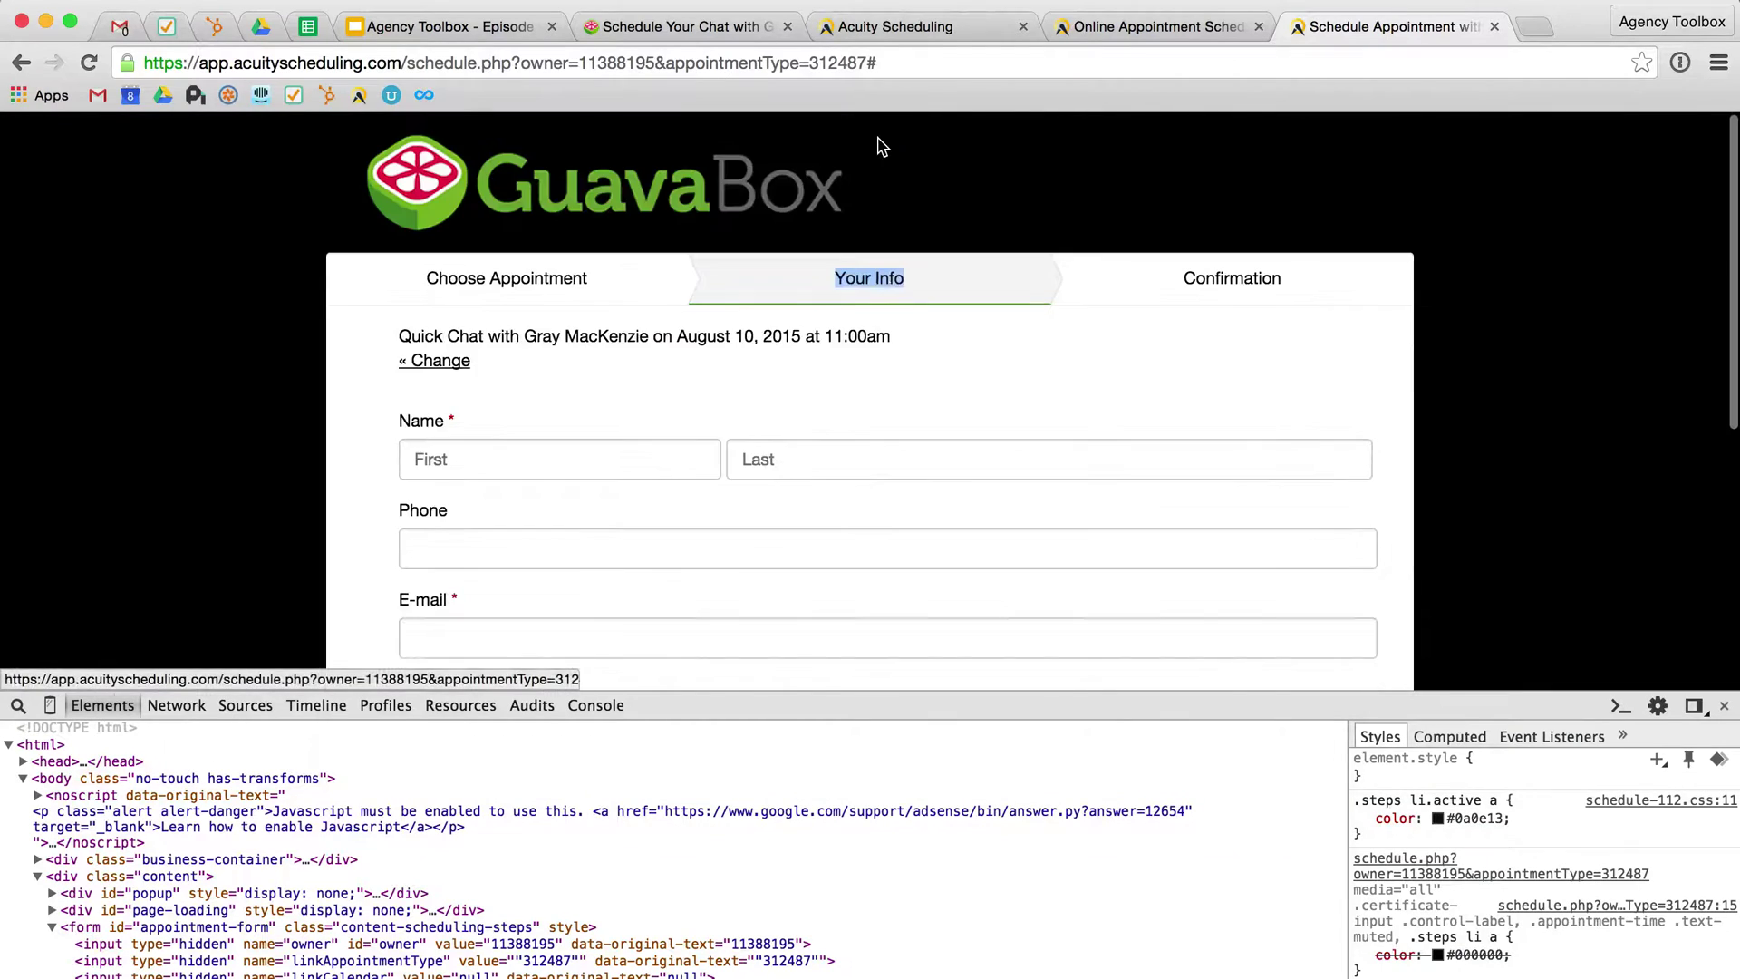
View the styles of li.step-forms and div.business-container, showing 30px padding and 900px max-width
right_click(838, 269)
left_click(868, 520)
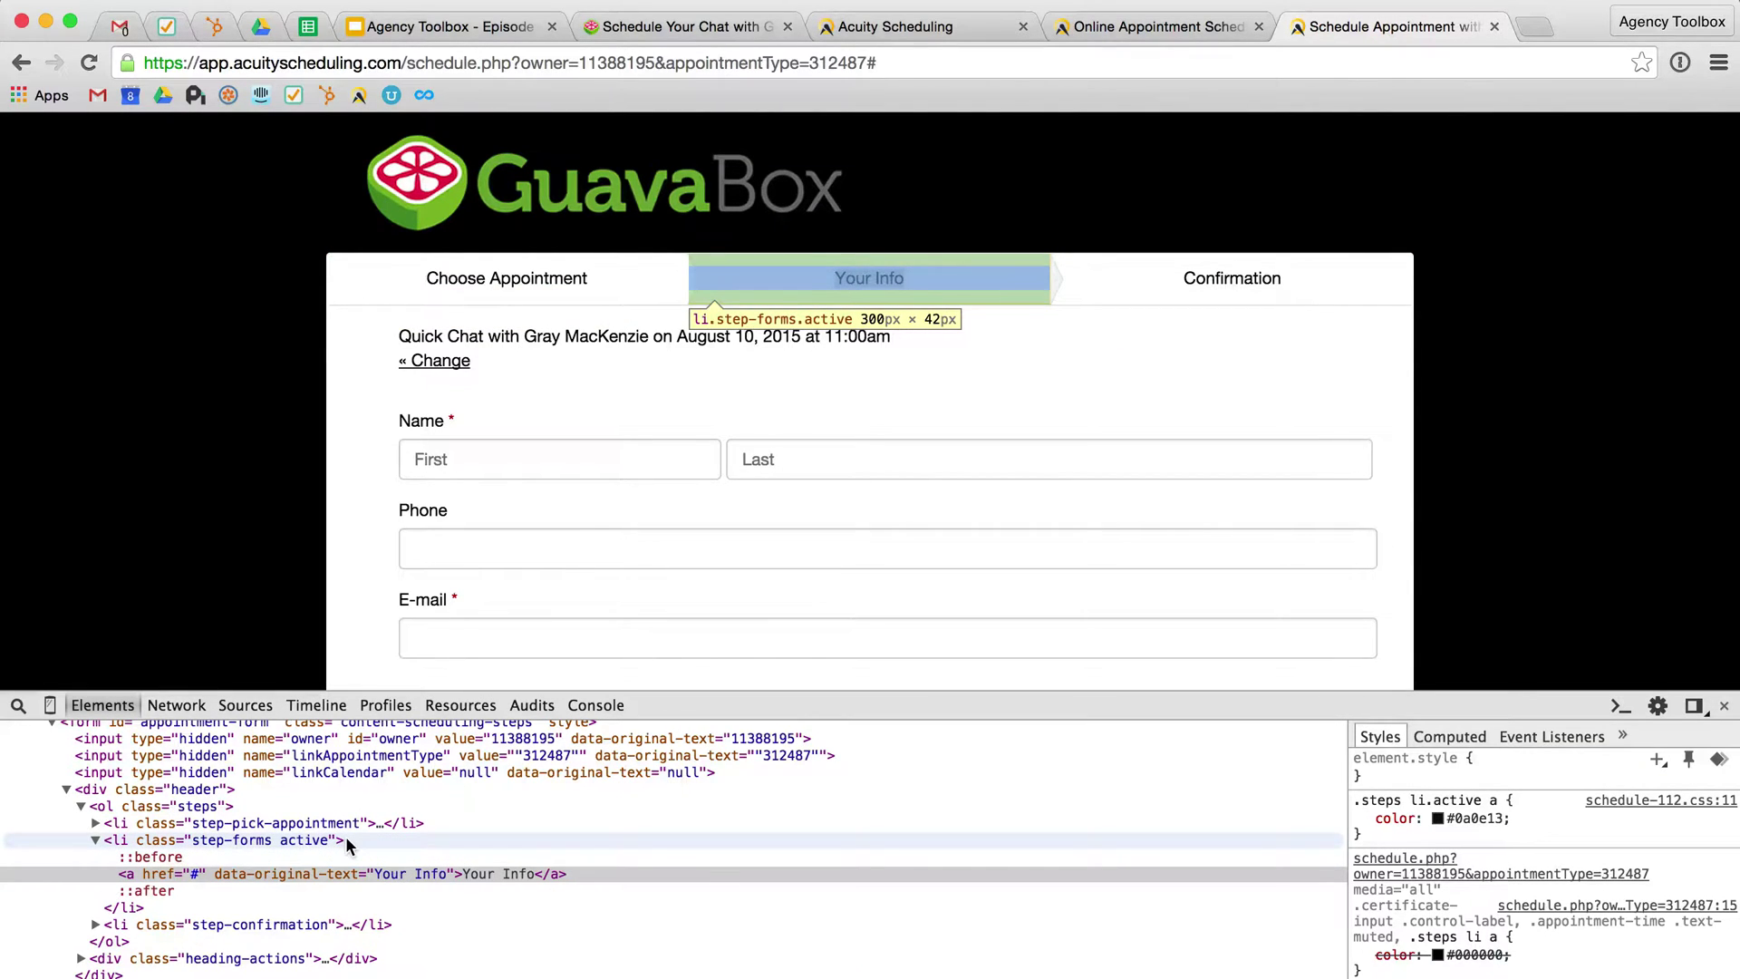
left_click(238, 844)
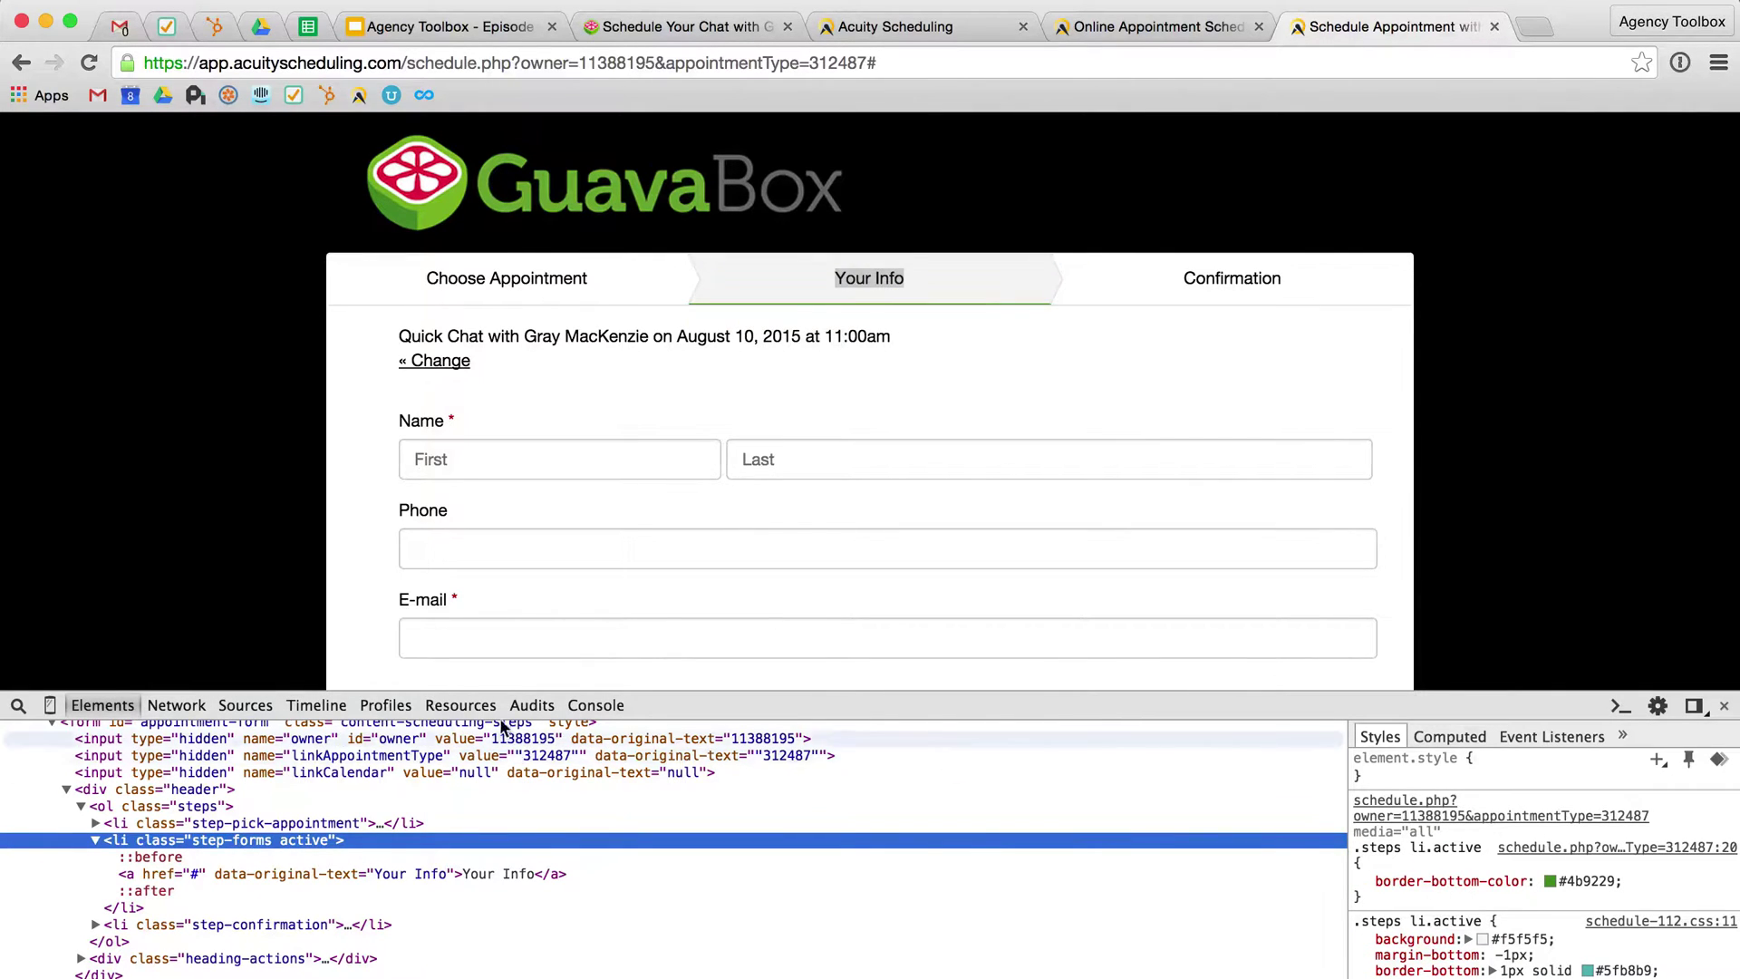
scroll(206, 816, "up", 3)
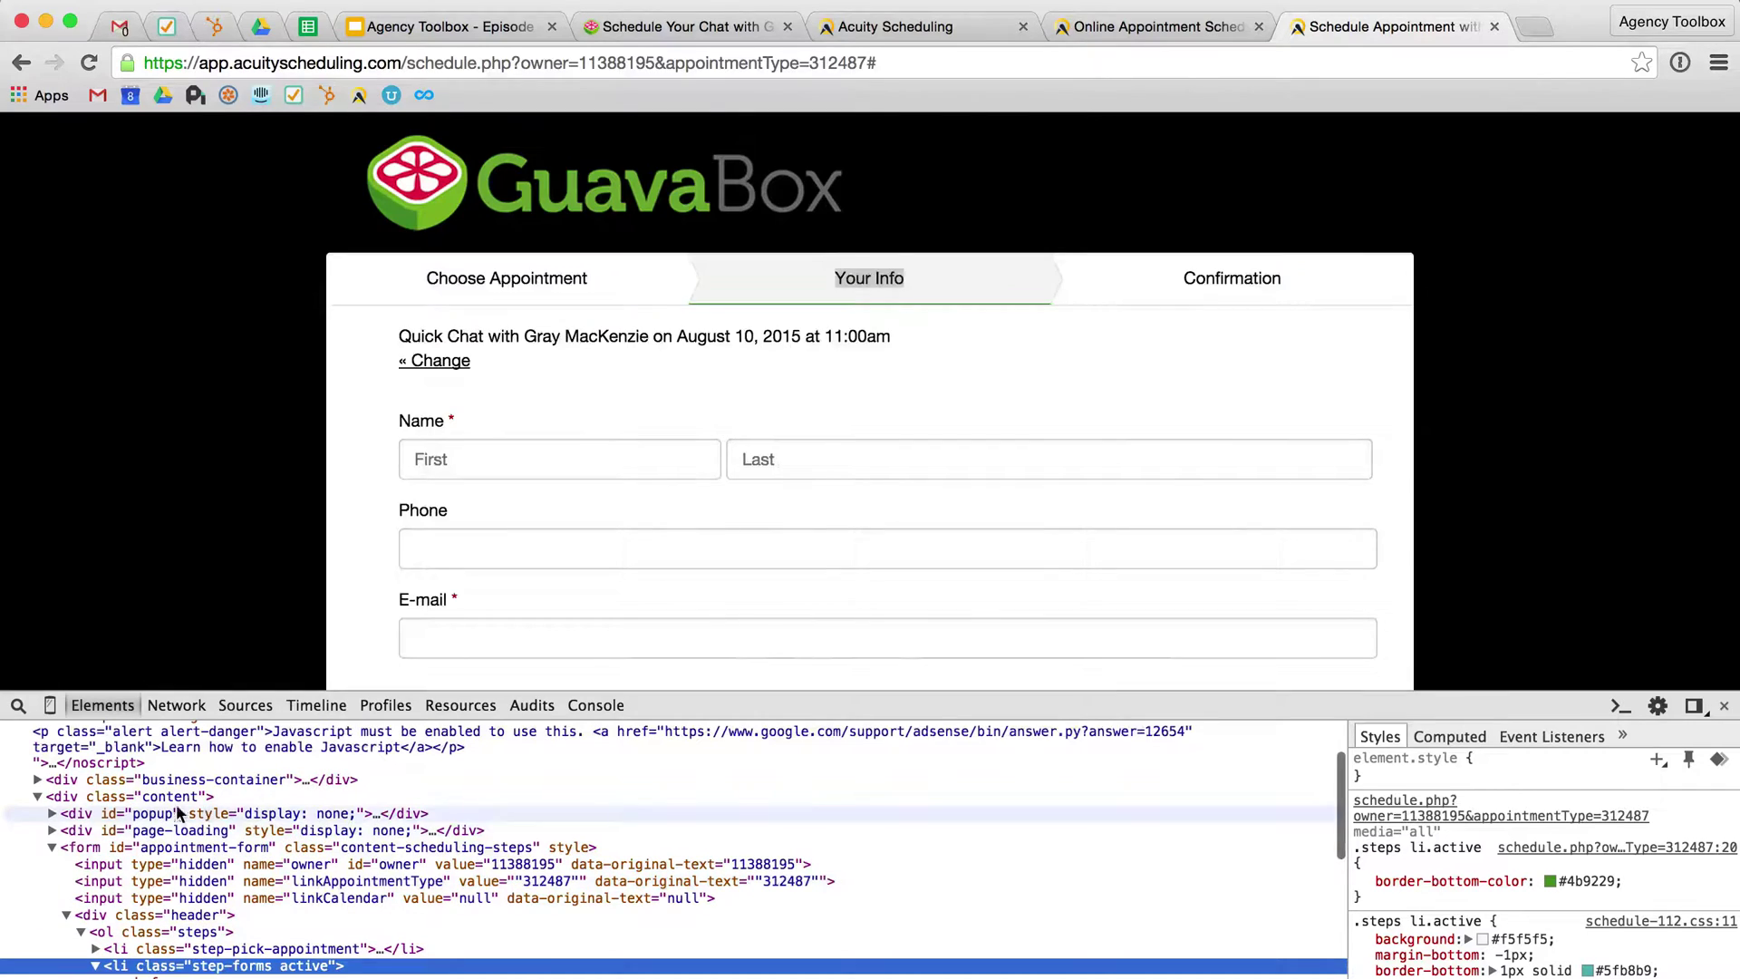
left_click(122, 779)
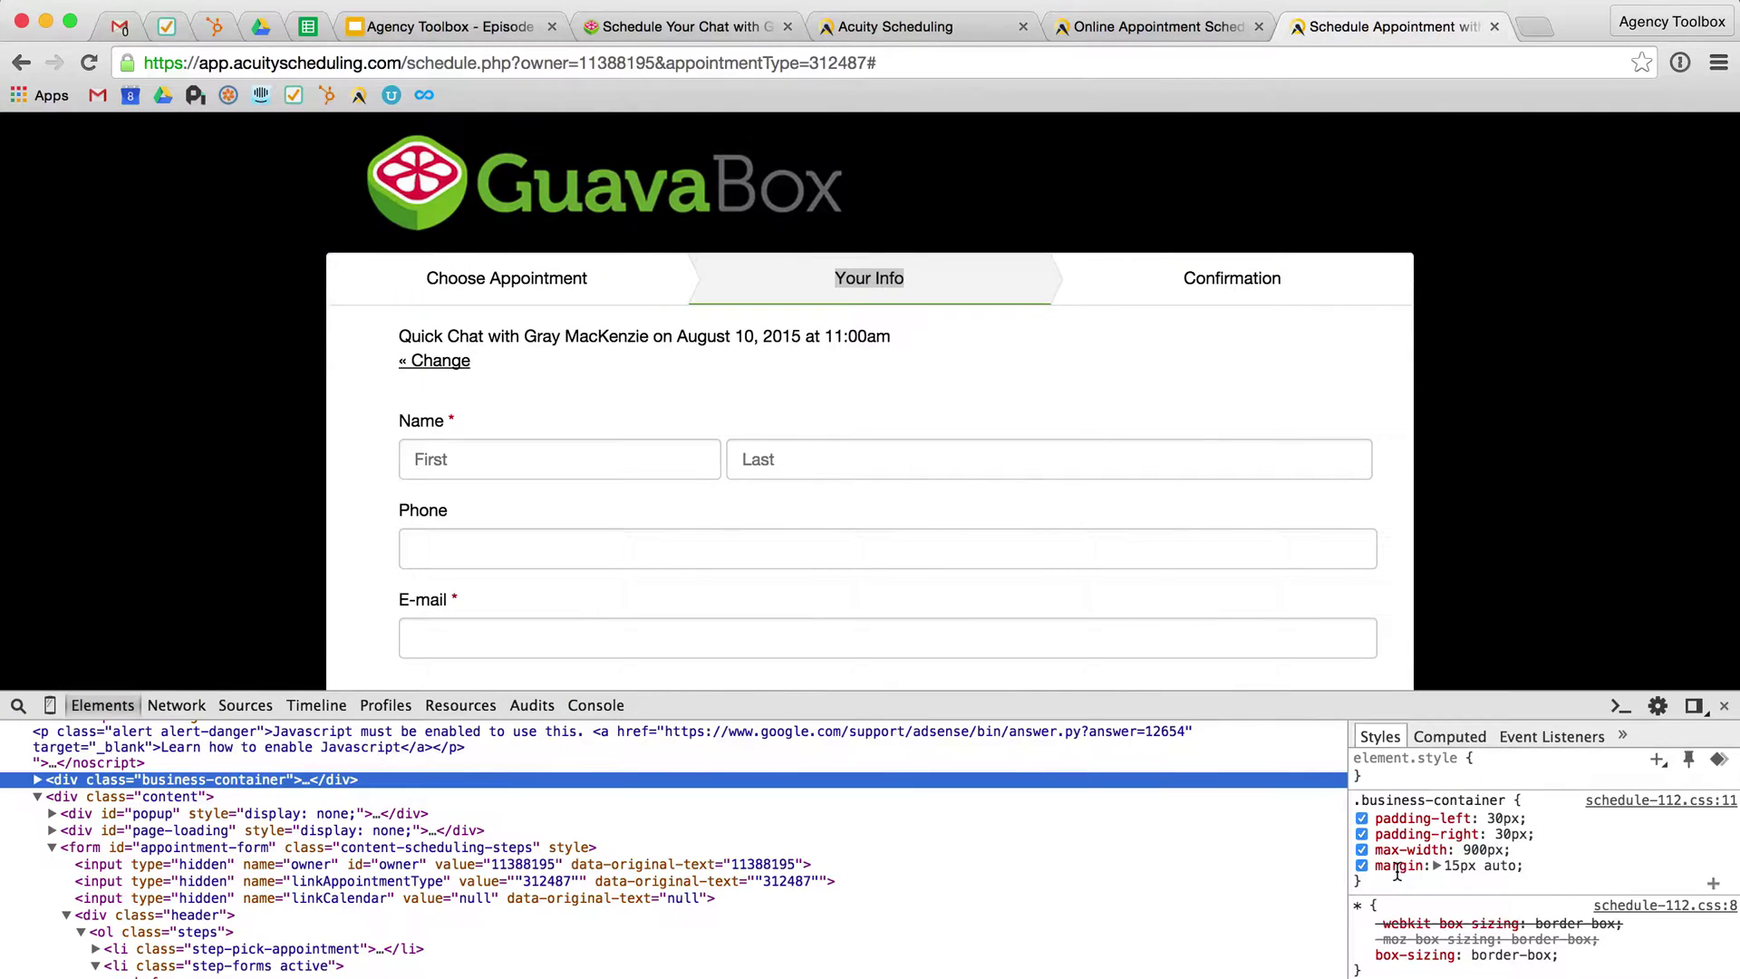
On the GuavaBox page, inspect the embedded form's div.business-container styles
left_click(612, 30)
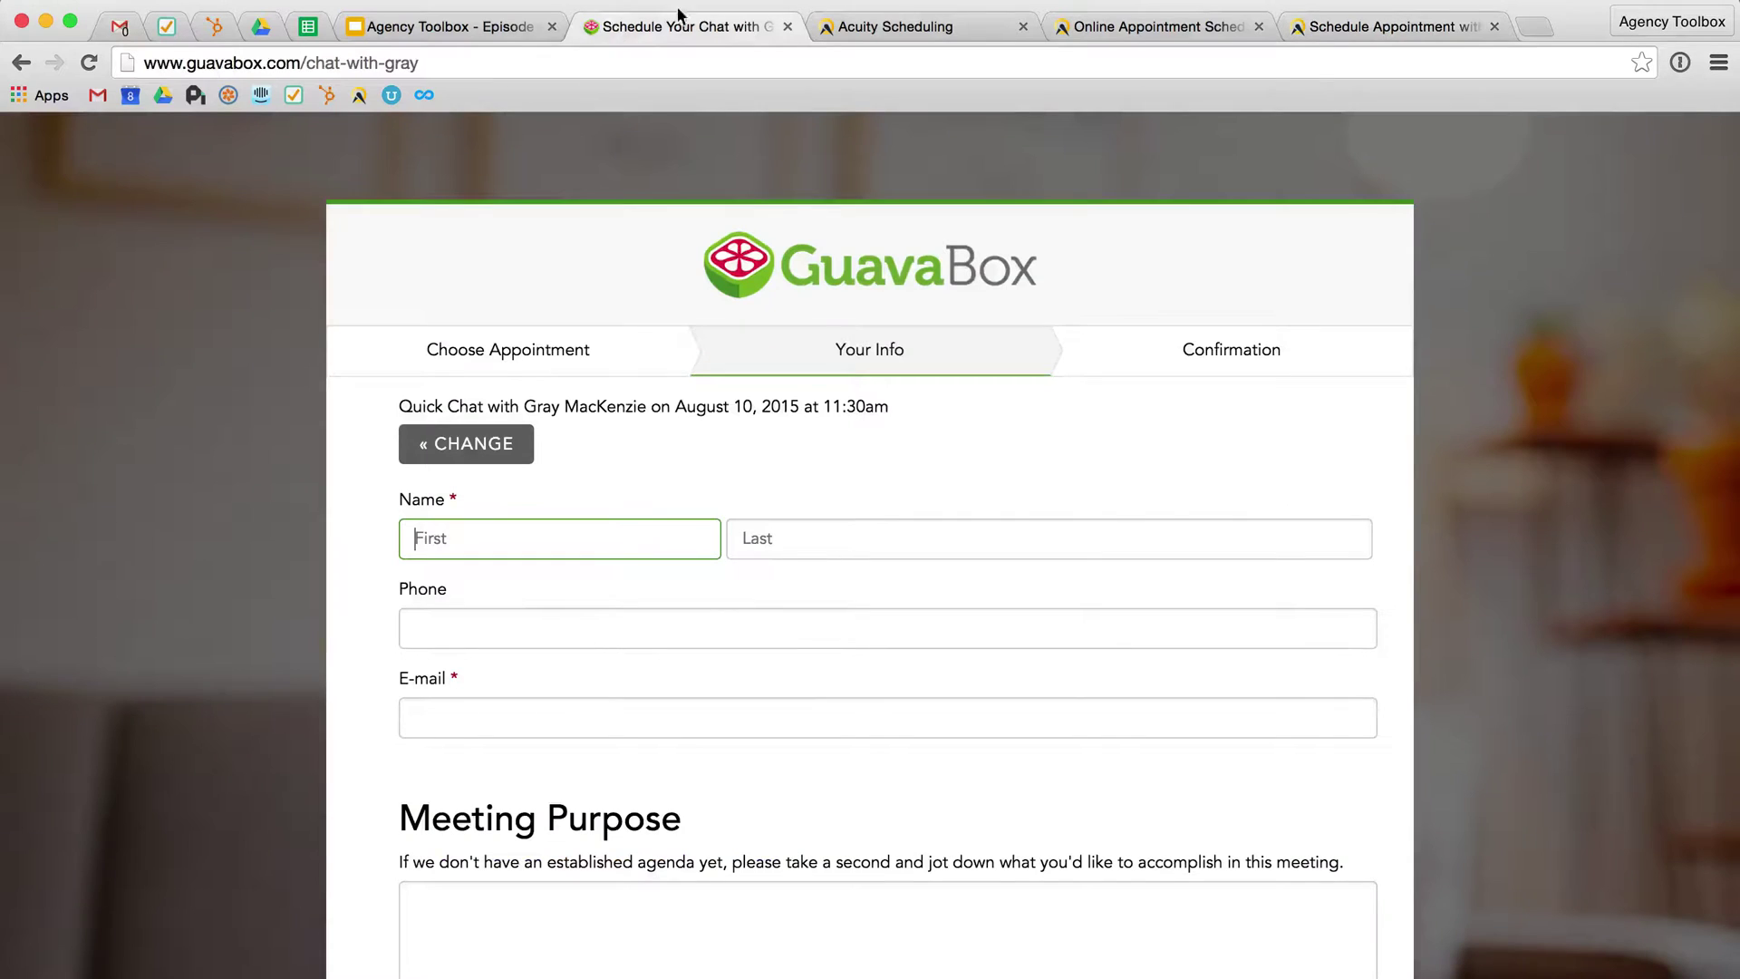
right_click(843, 352)
left_click(895, 598)
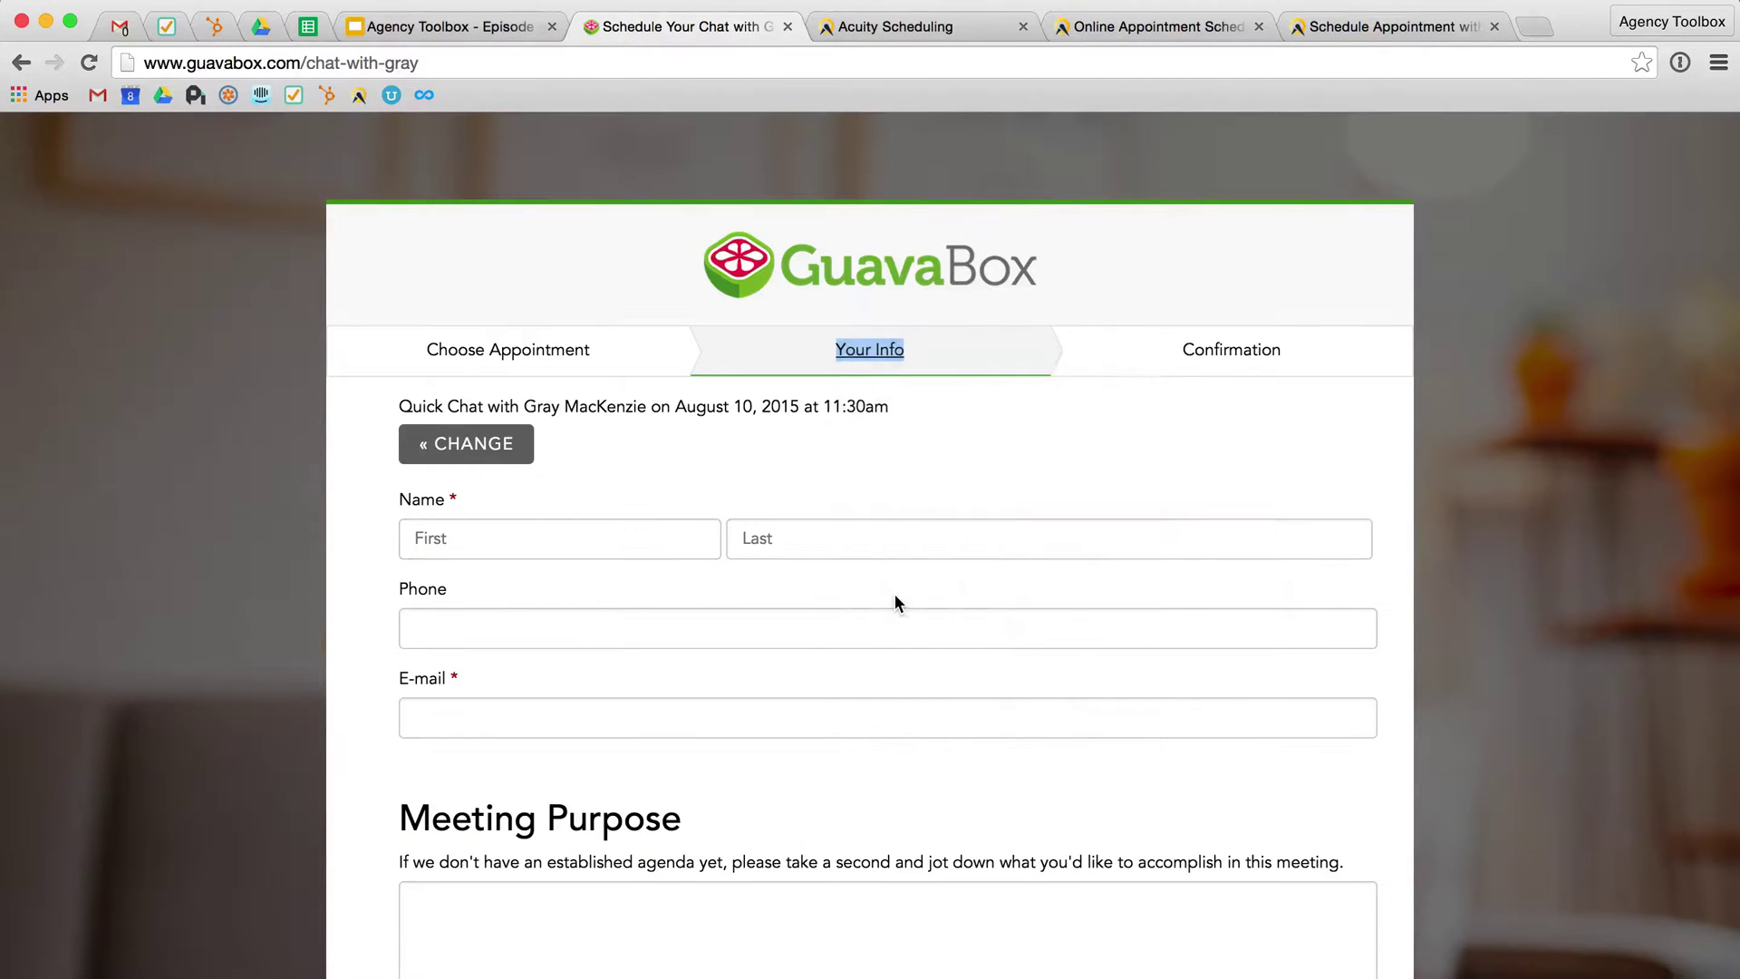
scroll(261, 870, "up", 5)
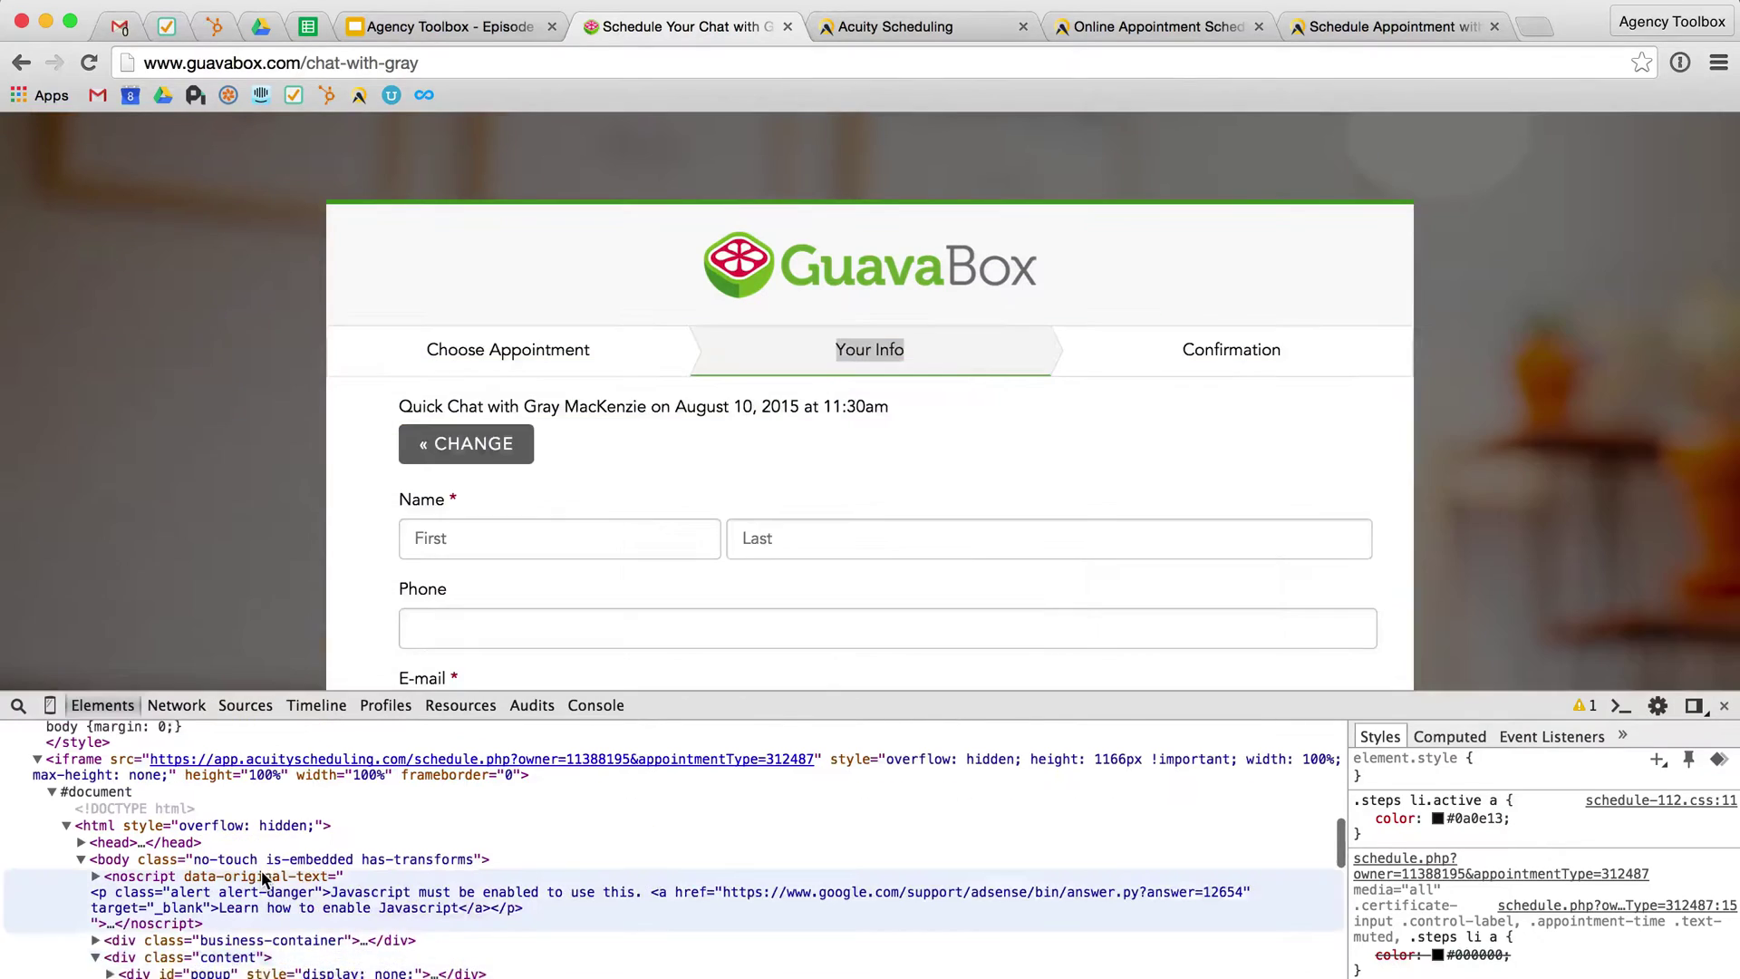
scroll(221, 928, "down", 2)
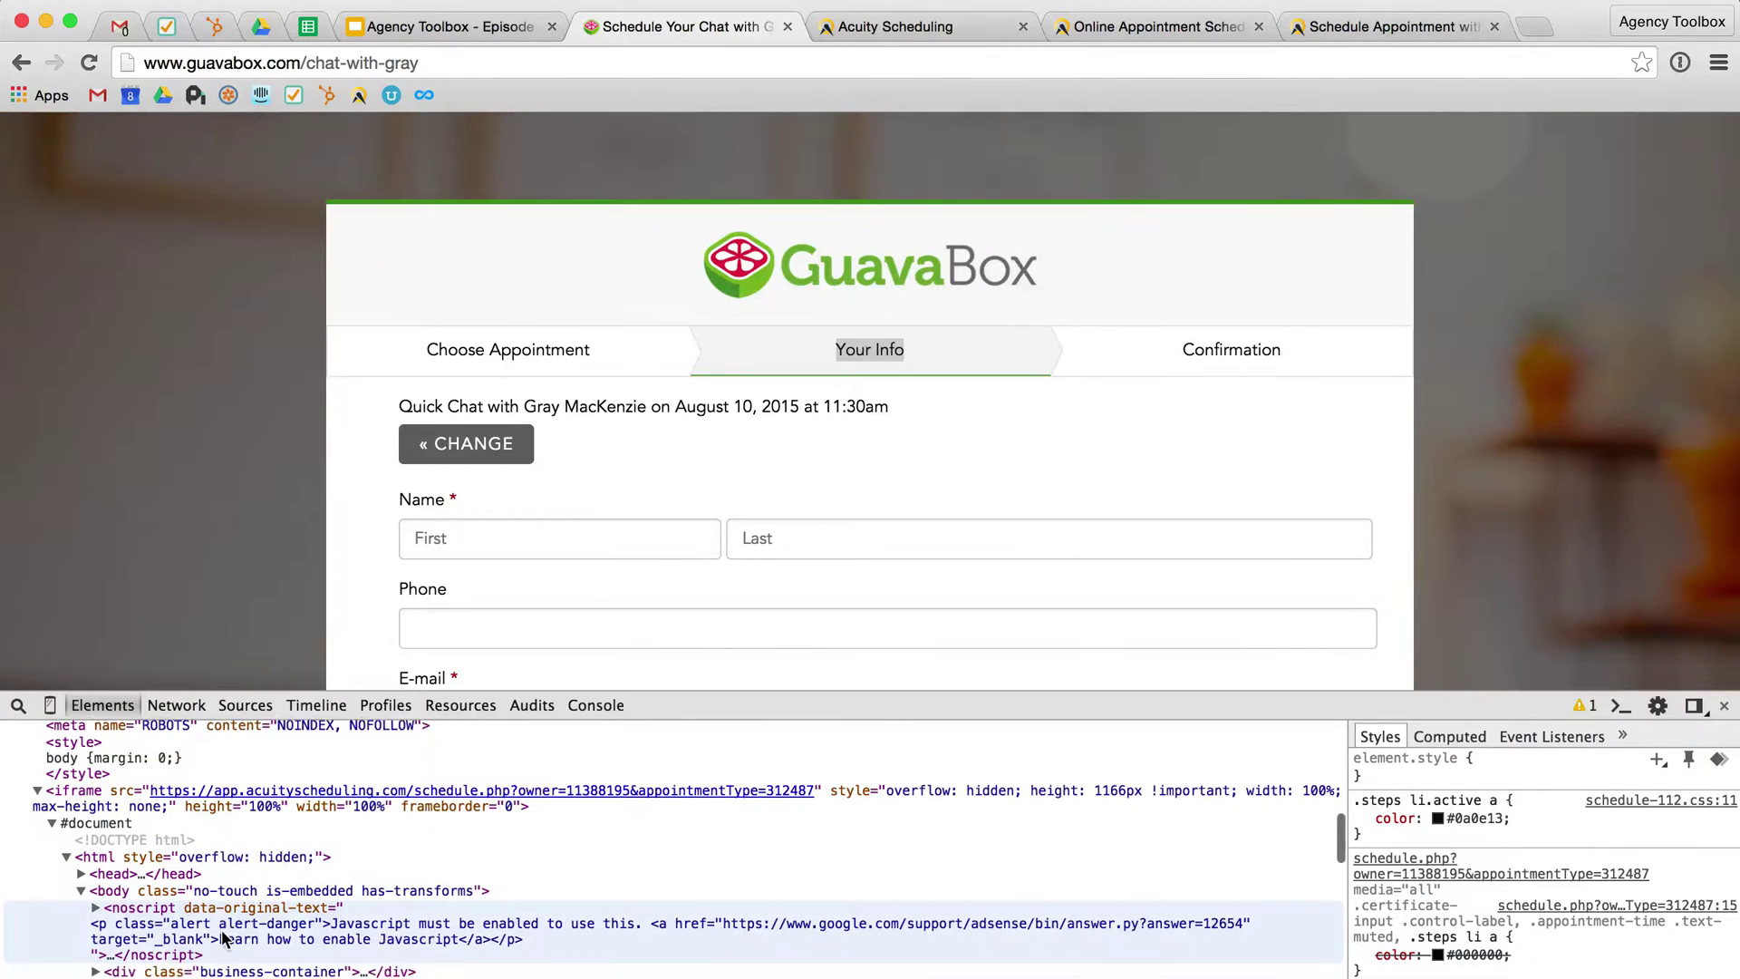
left_click(216, 959)
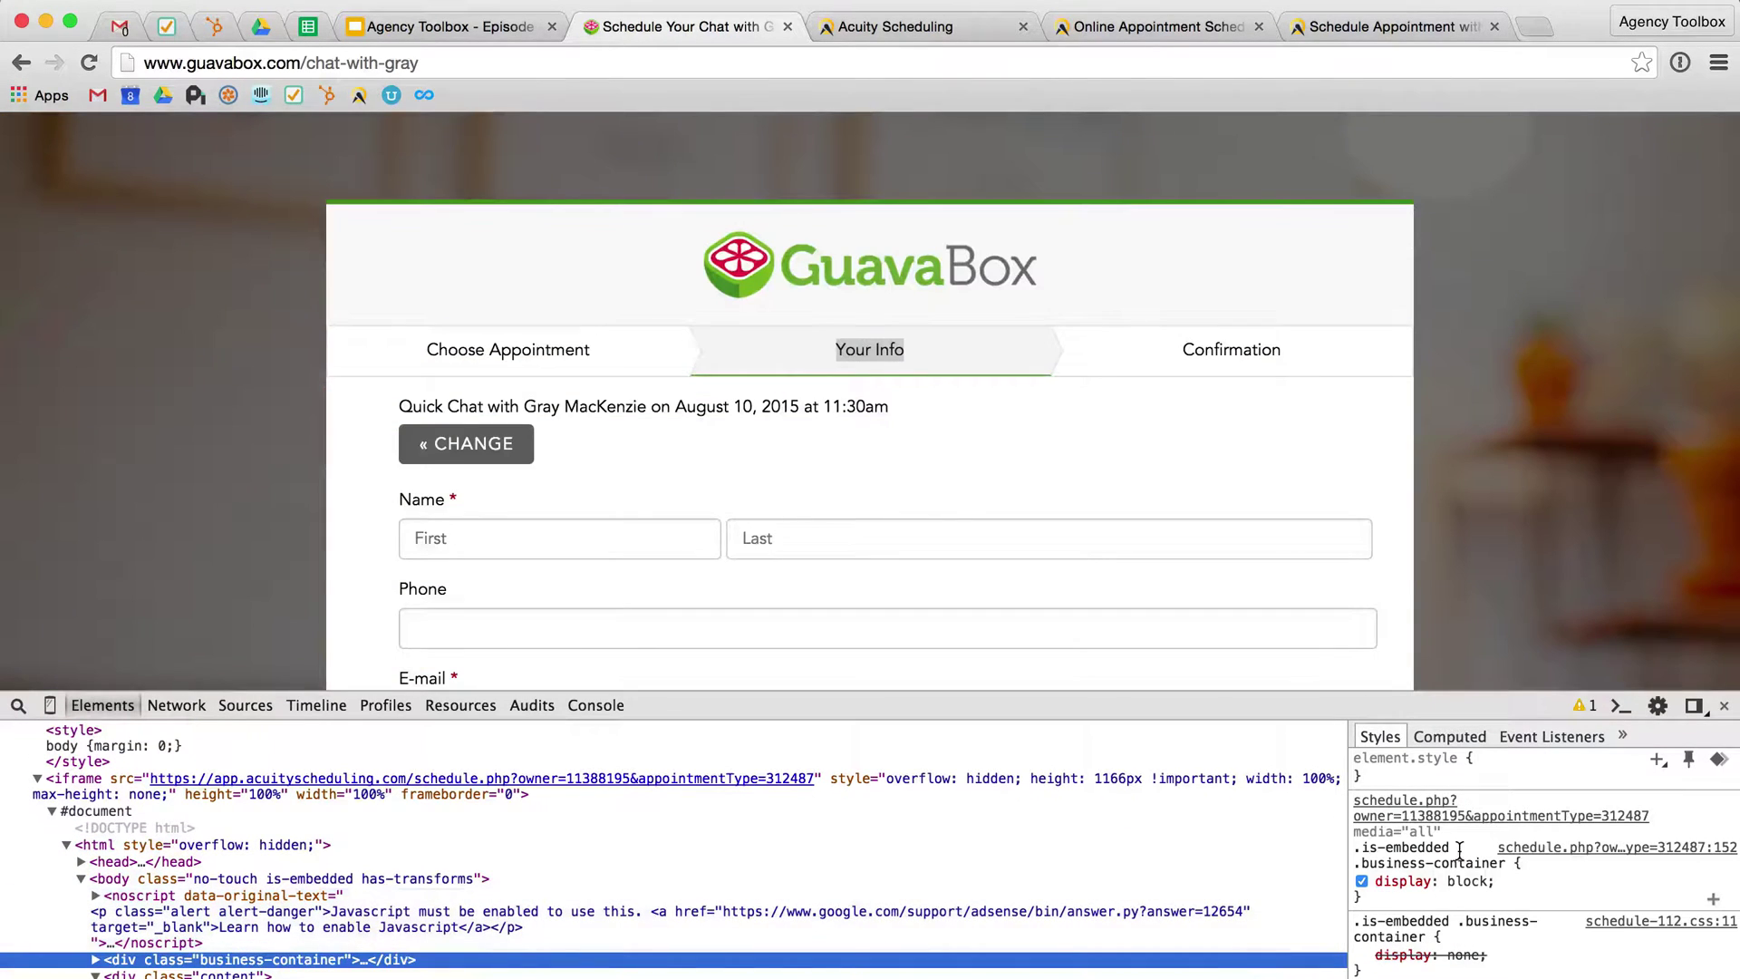
scroll(1452, 857, "down", 3)
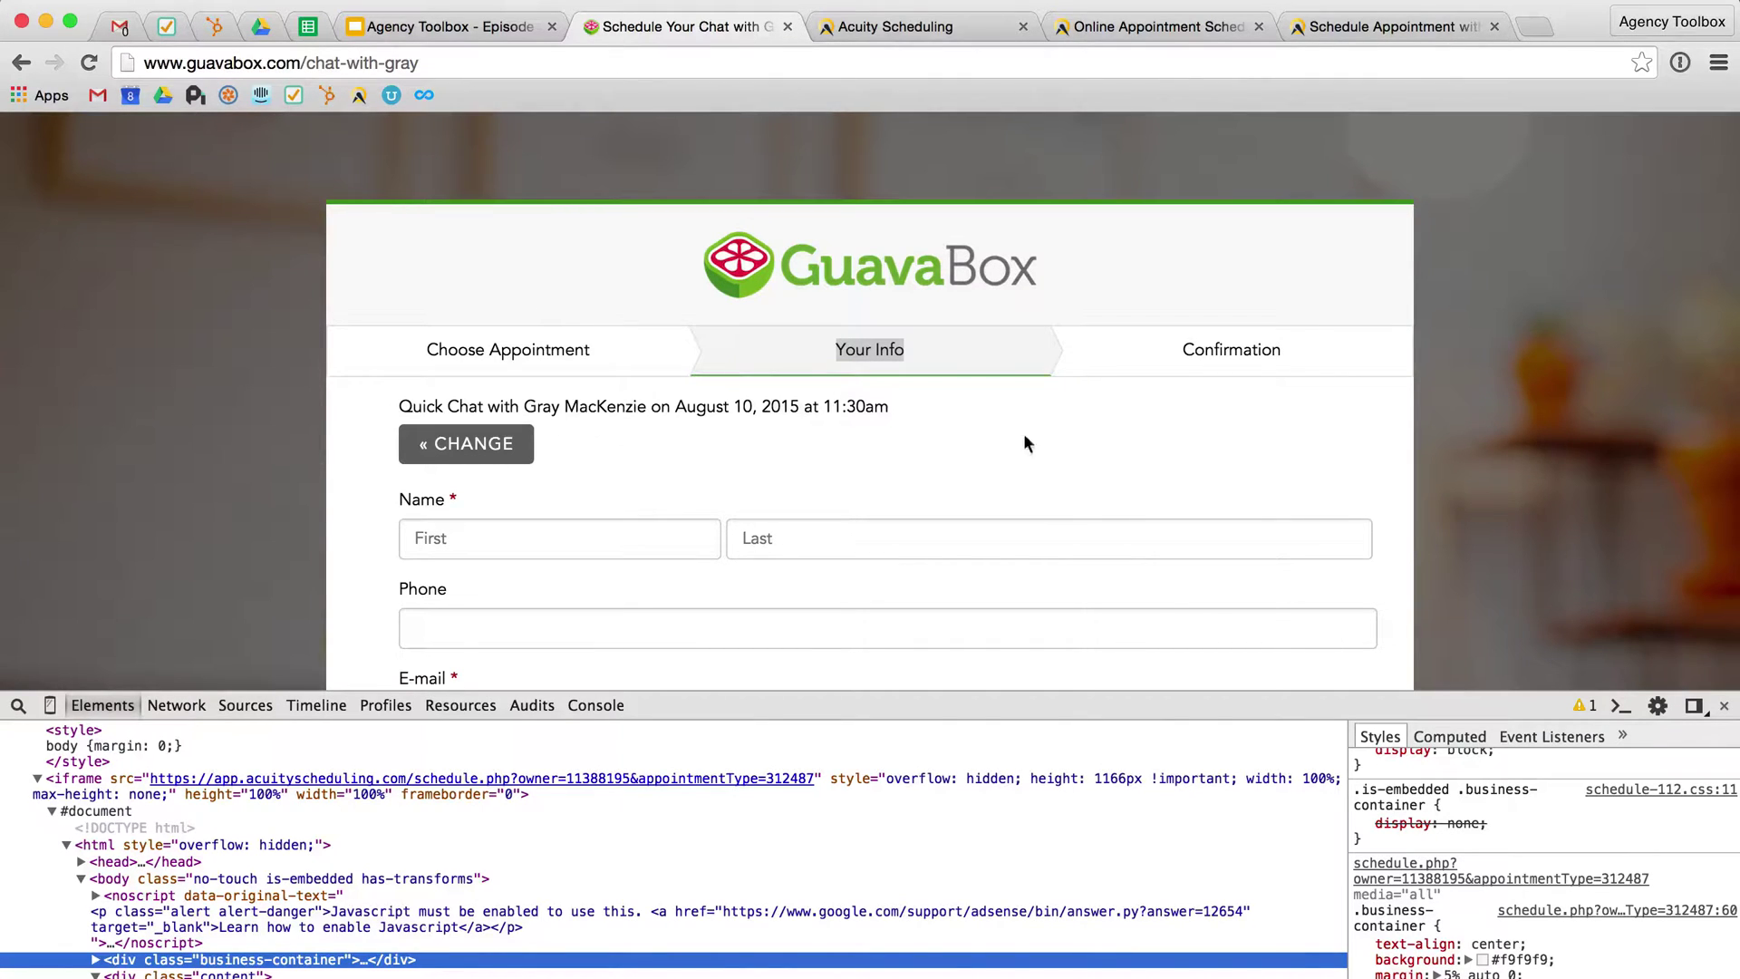
Select the .is-embedded .business-container selector and go back to acuity-style.css in Sublime Text
left_click(1400, 791)
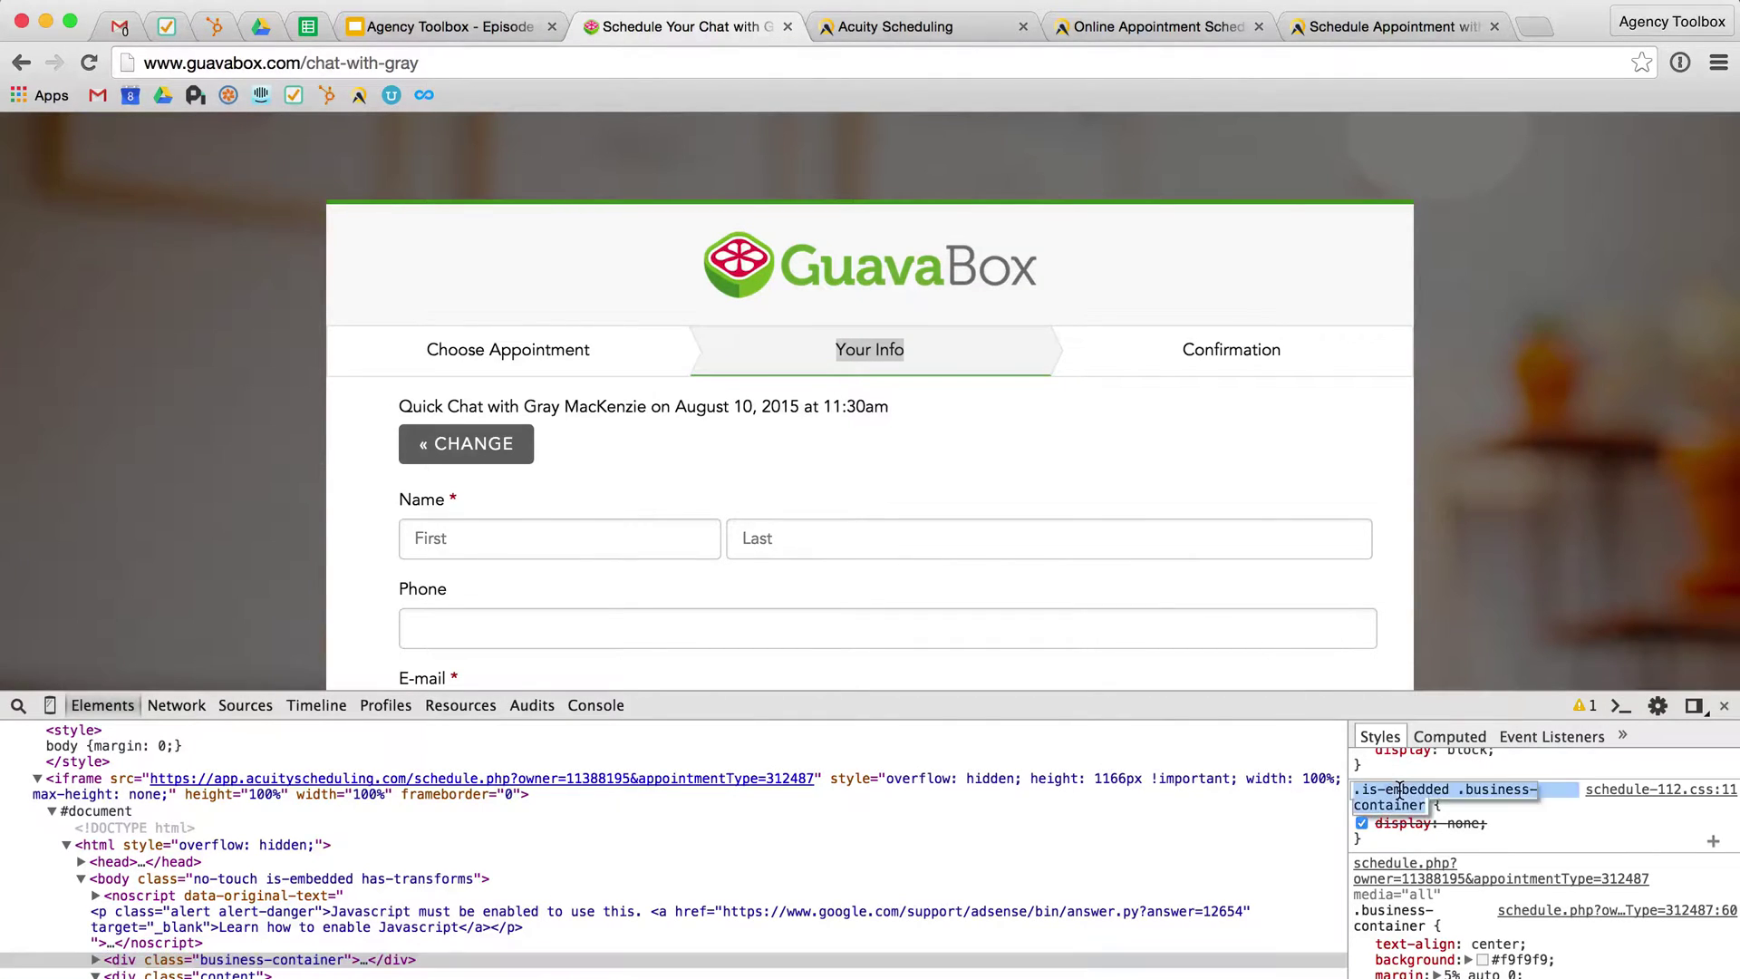
left_click(1399, 791)
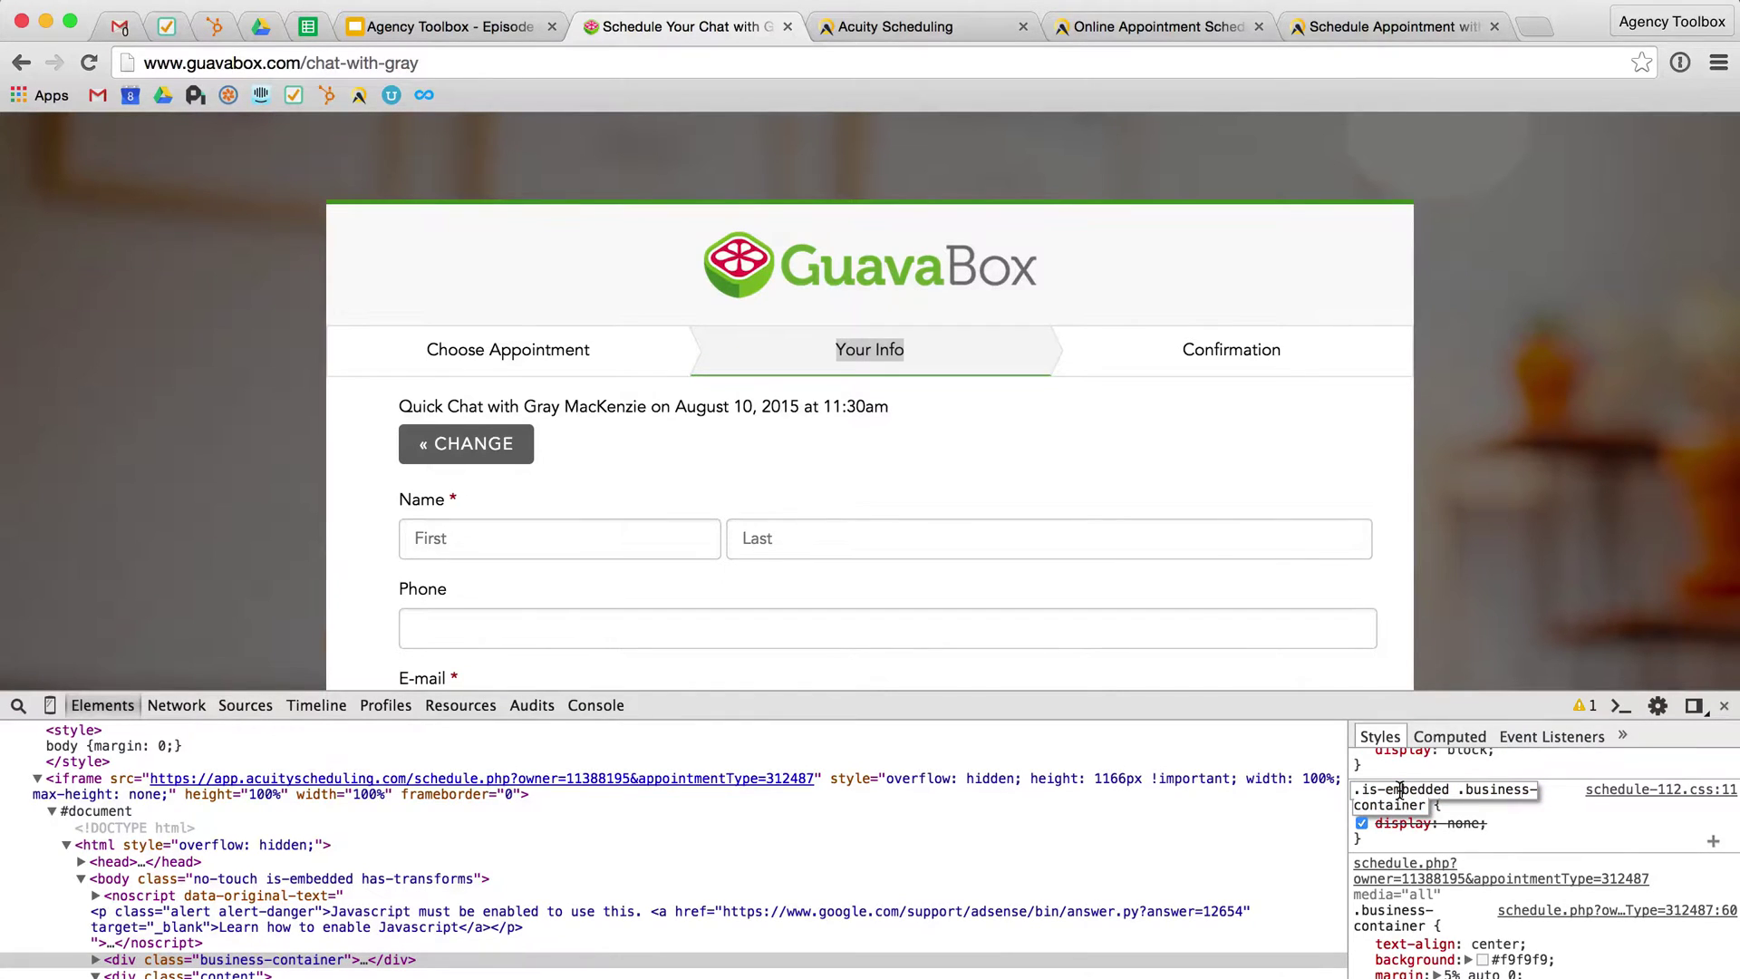
key("super+Tab")
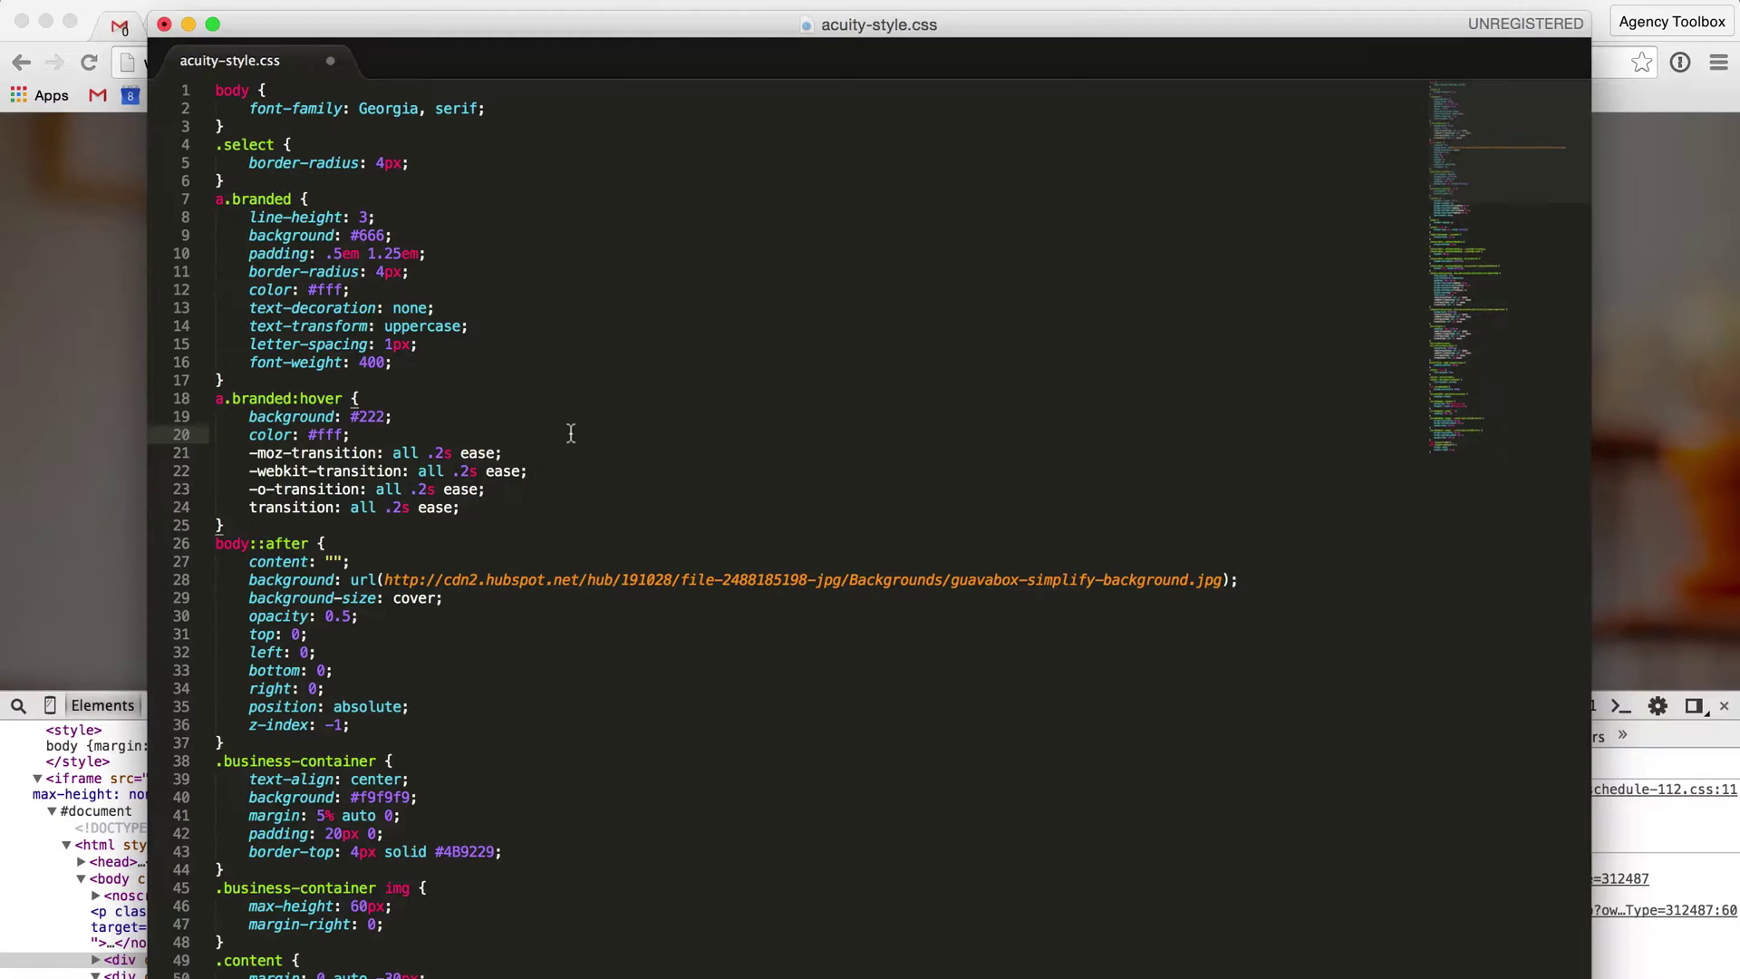
Return from Sublime Text to the GuavaBox page in Chrome
key("super+Tab")
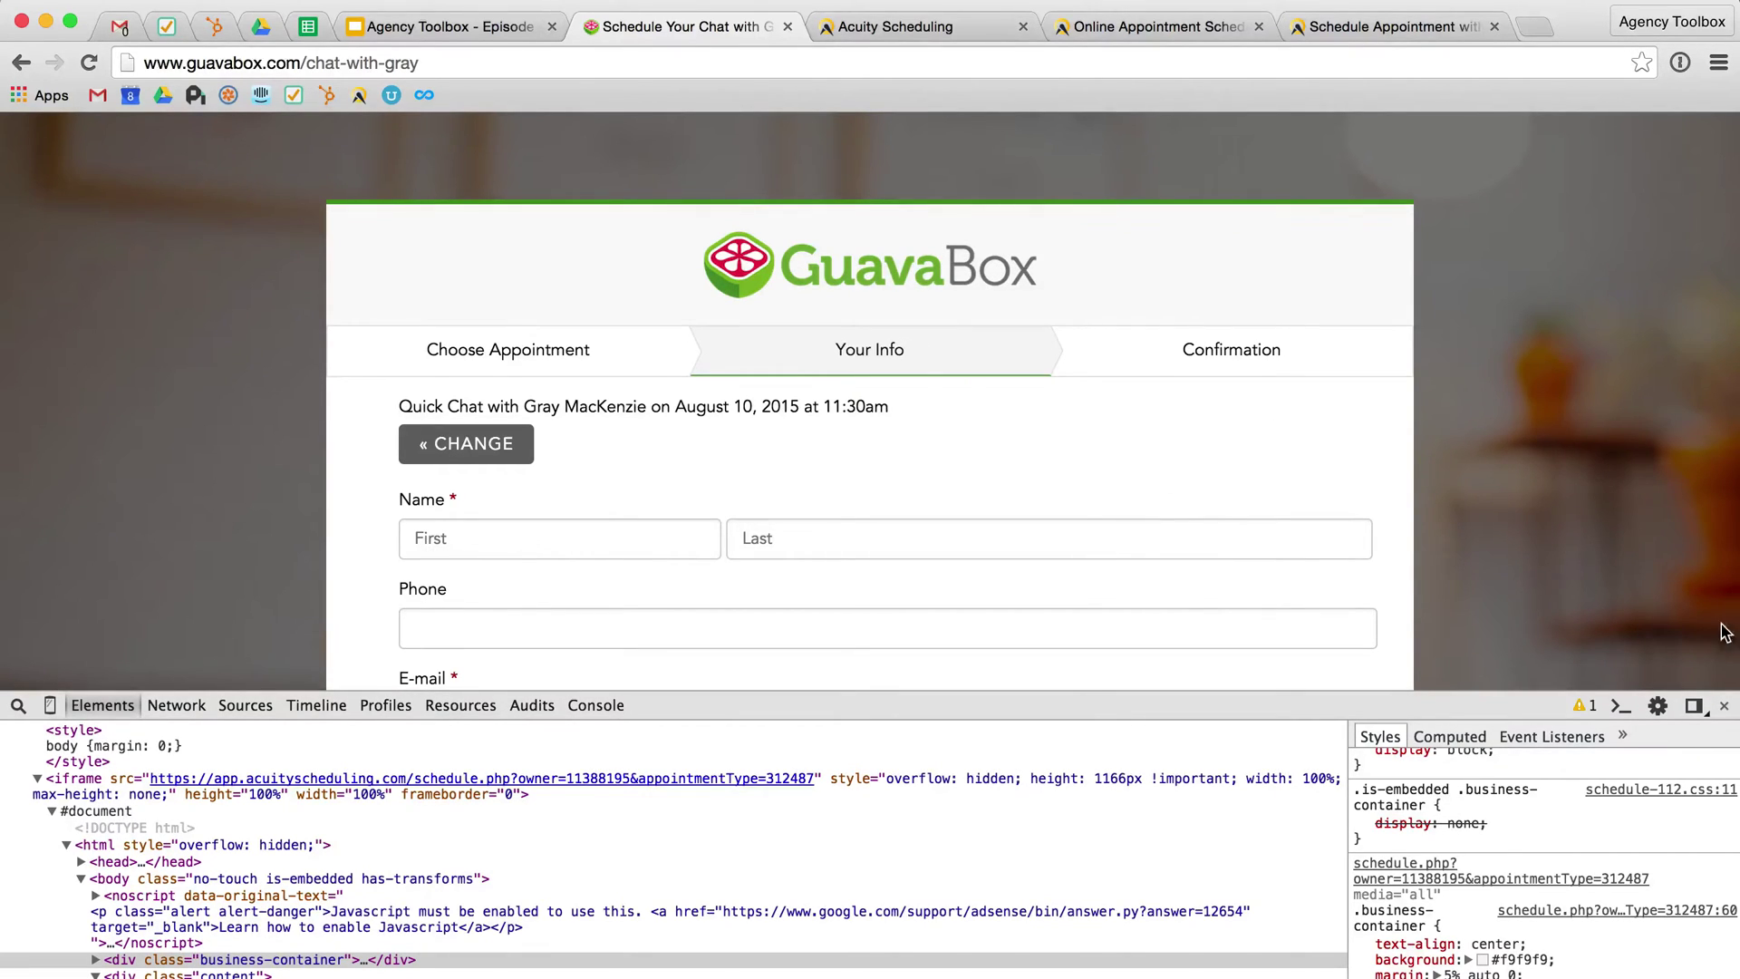
Close the developer tools so the embedded form fills the chat-with-gray page
left_click(1725, 706)
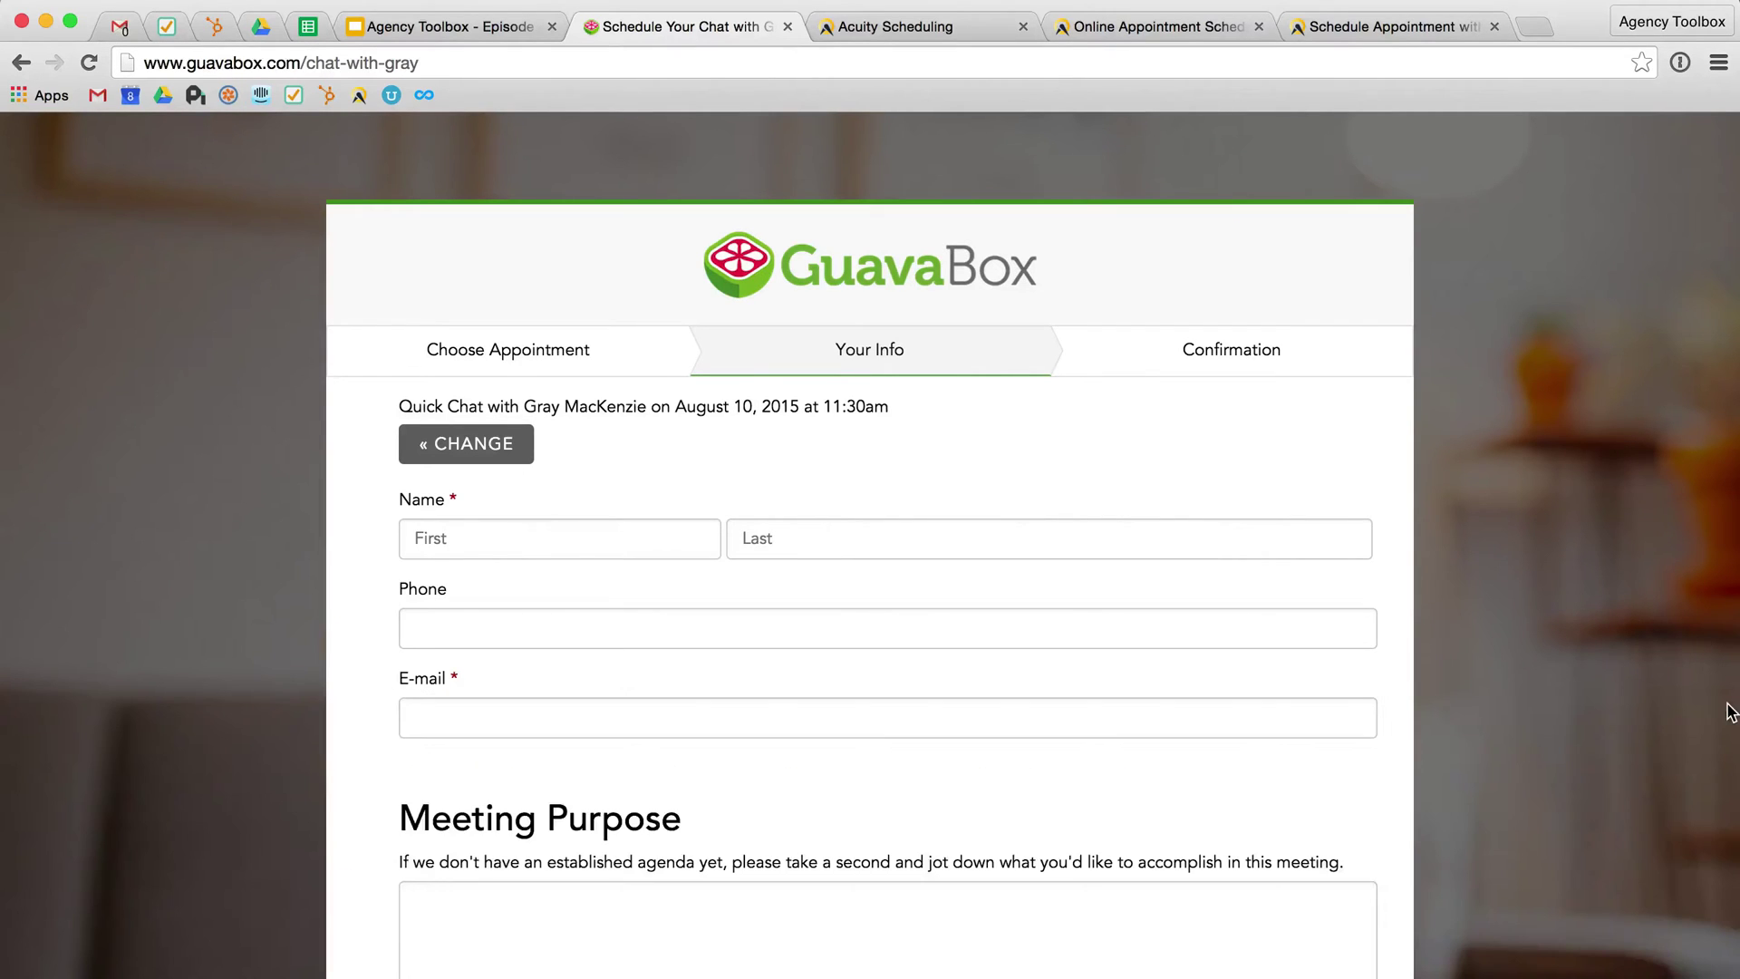